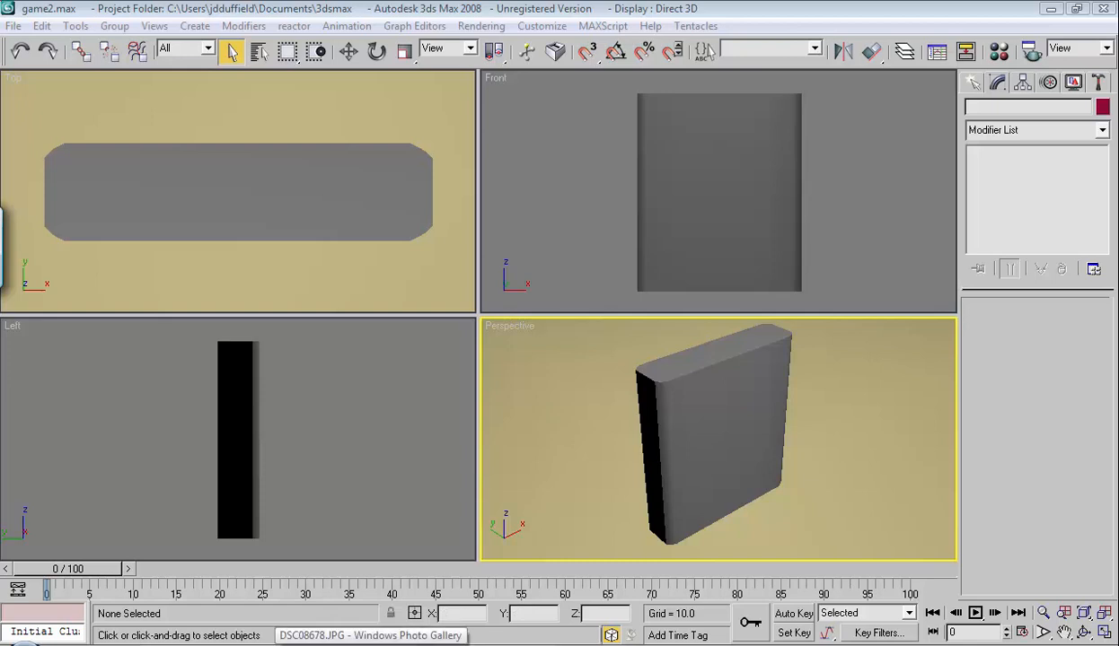
# Step: Look at the reference photo DSC08678.JPG of the game cartridge, return to 3ds Max, and select the cartridge box
pyautogui.click(364, 644)
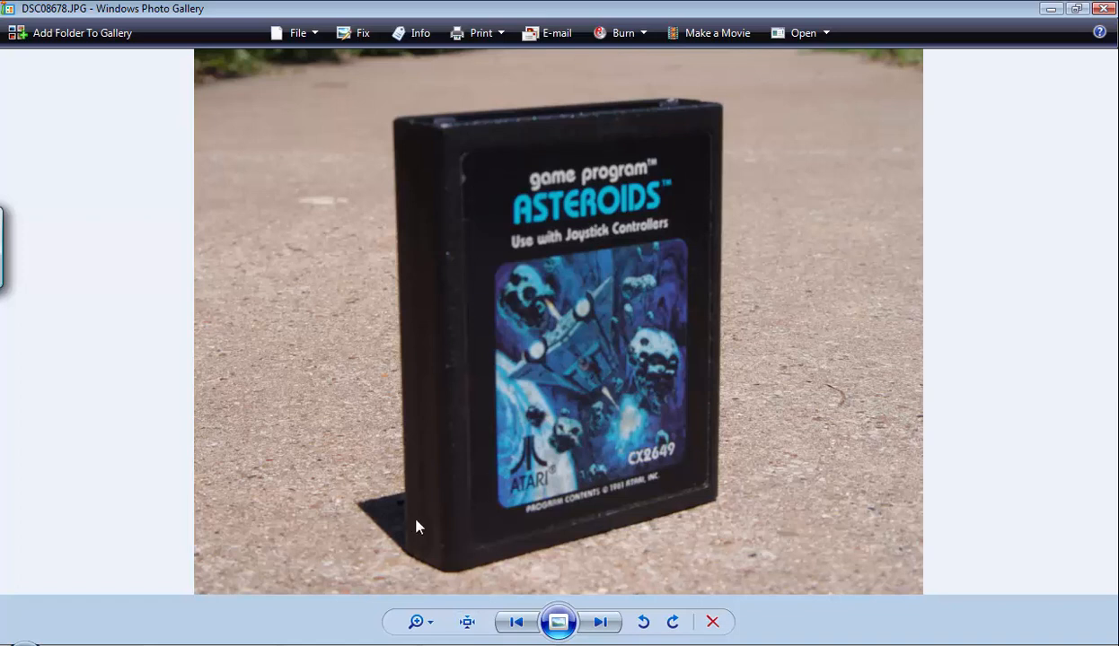
pyautogui.click(1051, 8)
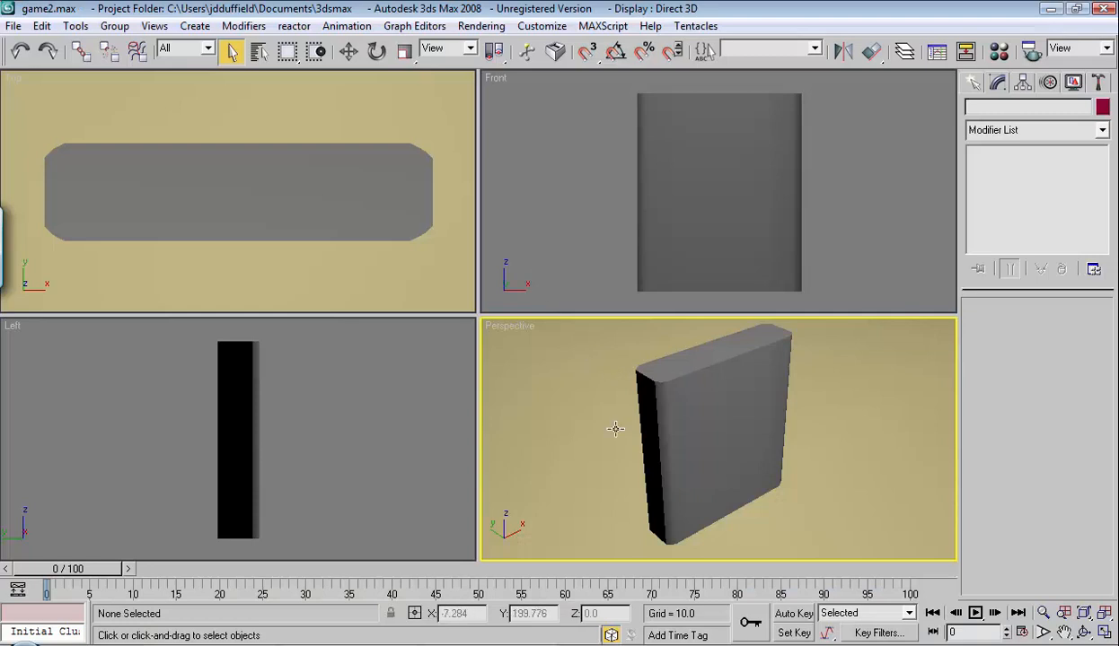
pyautogui.click(734, 371)
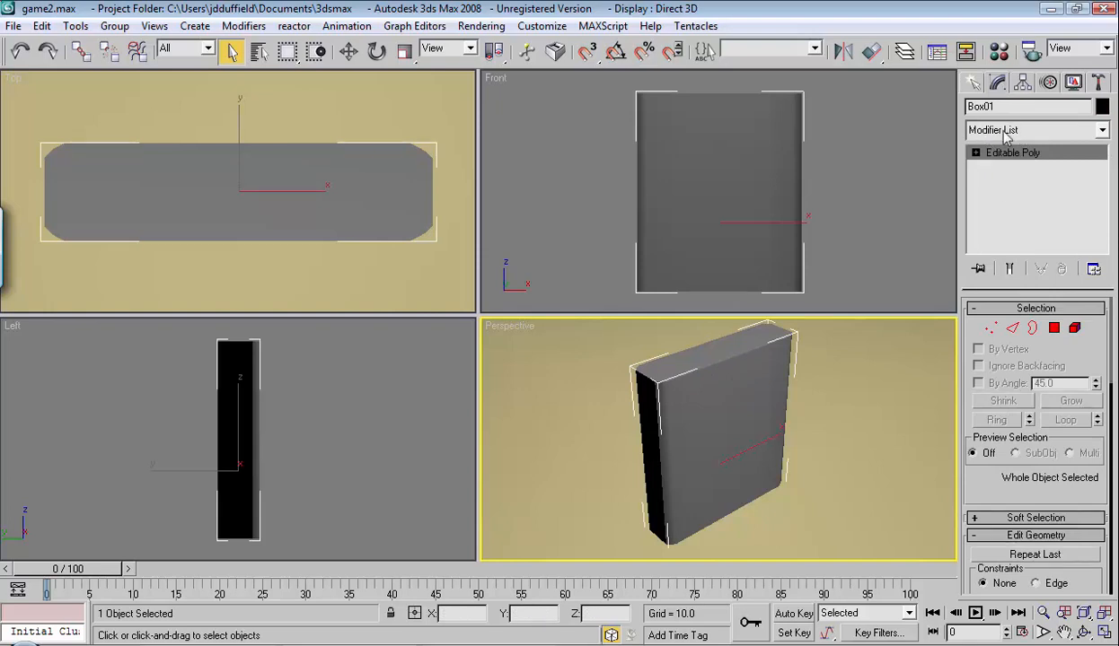
# Step: Add an Unwrap UVW modifier to the box and activate its Face sub-object level
pyautogui.click(1068, 134)
pyautogui.scroll(-2, 1107, 222)
pyautogui.scroll(-10, 1107, 222)
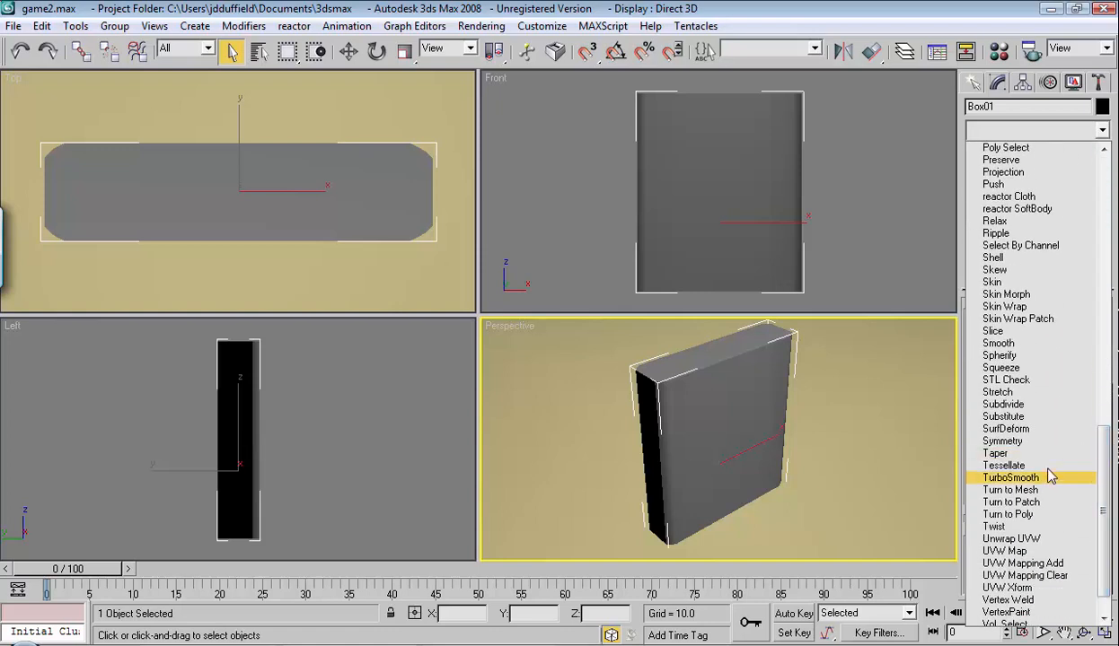
pyautogui.click(1044, 542)
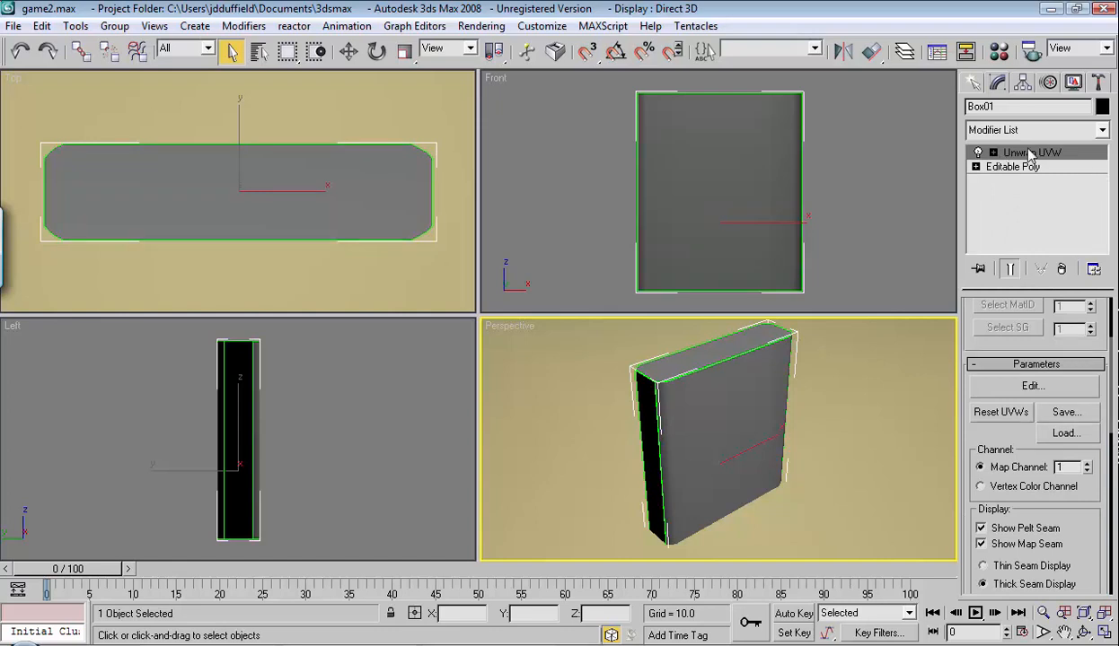
pyautogui.click(993, 153)
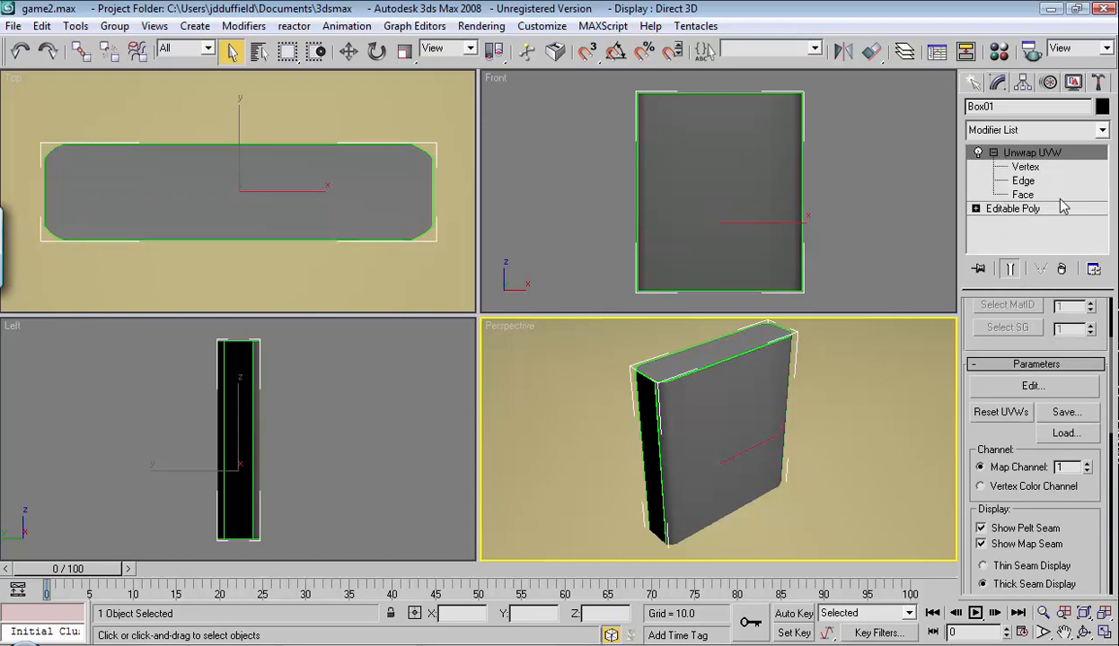
pyautogui.click(1006, 194)
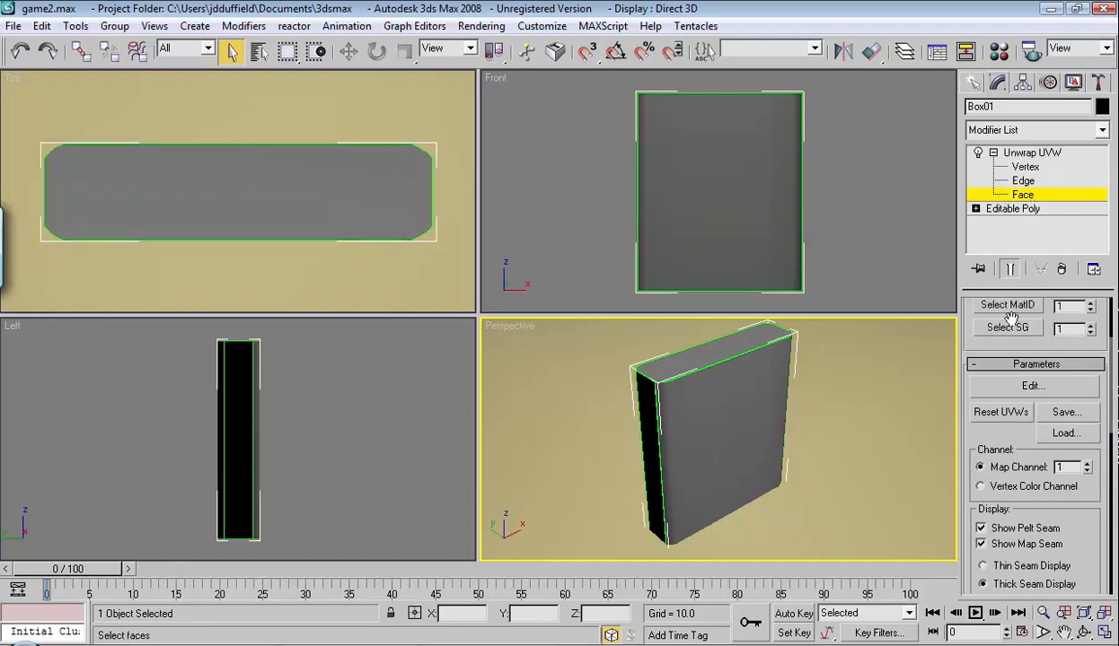
# Step: Open the UV editor and apply Flatten Mapping to the box with a face angle threshold of 14.5 and spacing of 0.02
pyautogui.click(1051, 392)
pyautogui.moveTo(365, 91); pyautogui.dragTo(413, 60)
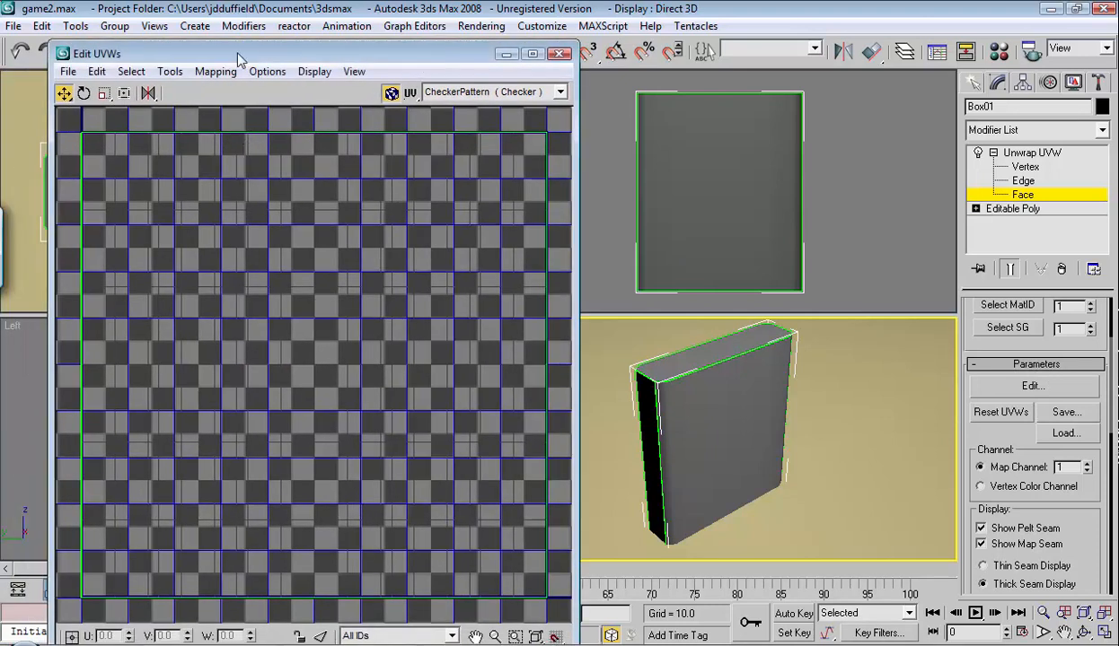
pyautogui.click(217, 71)
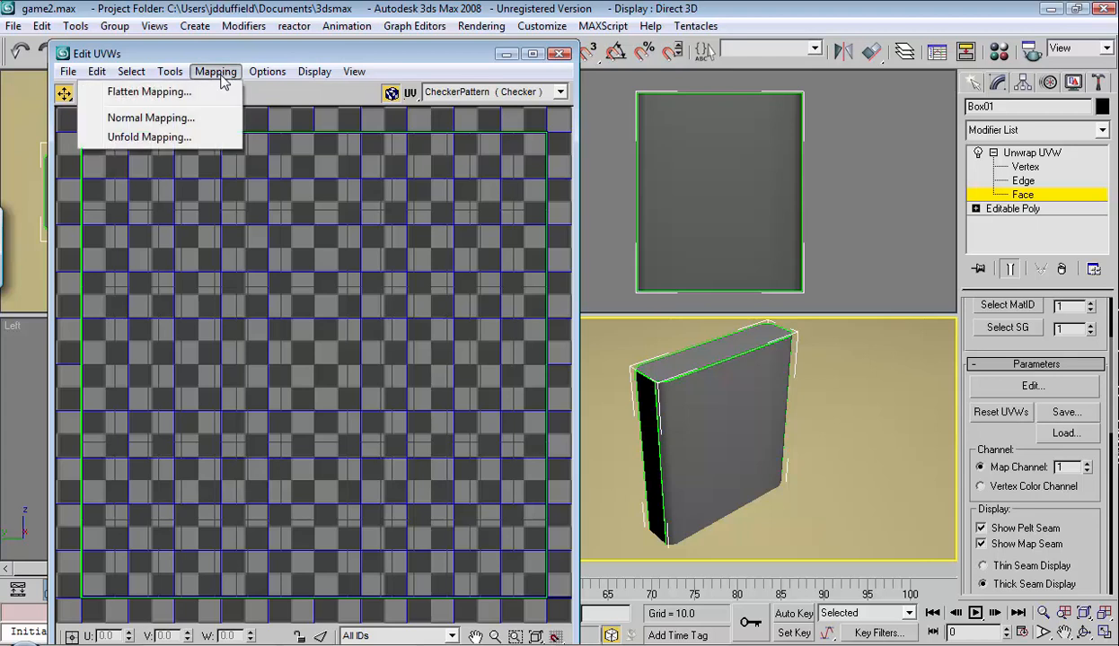
pyautogui.click(162, 93)
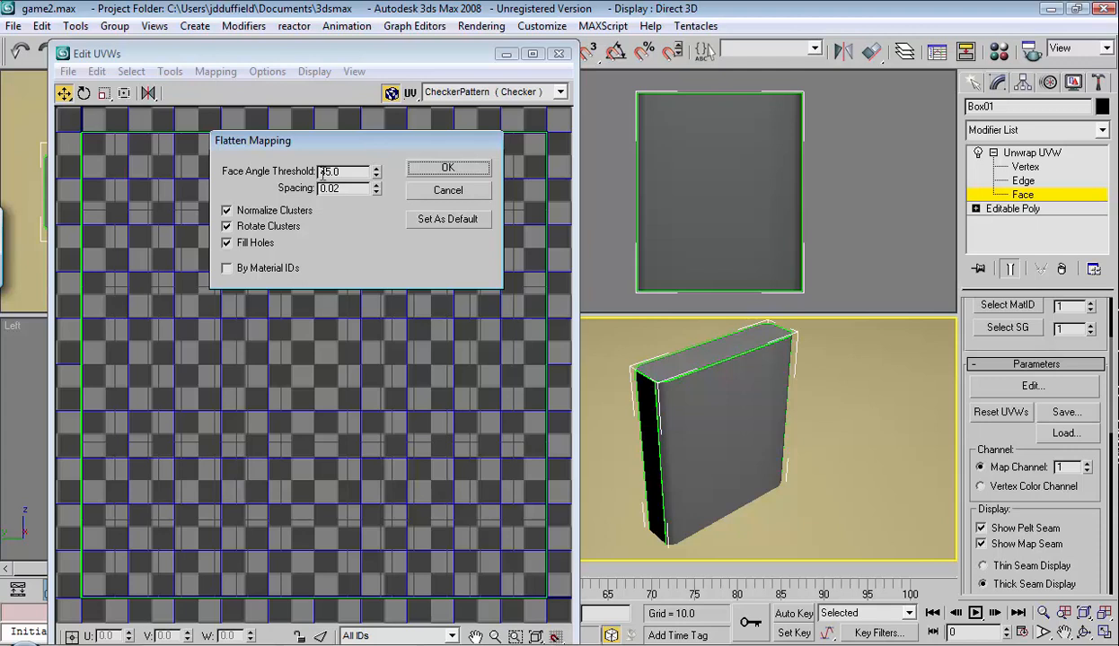
pyautogui.moveTo(372, 147); pyautogui.dragTo(652, 115)
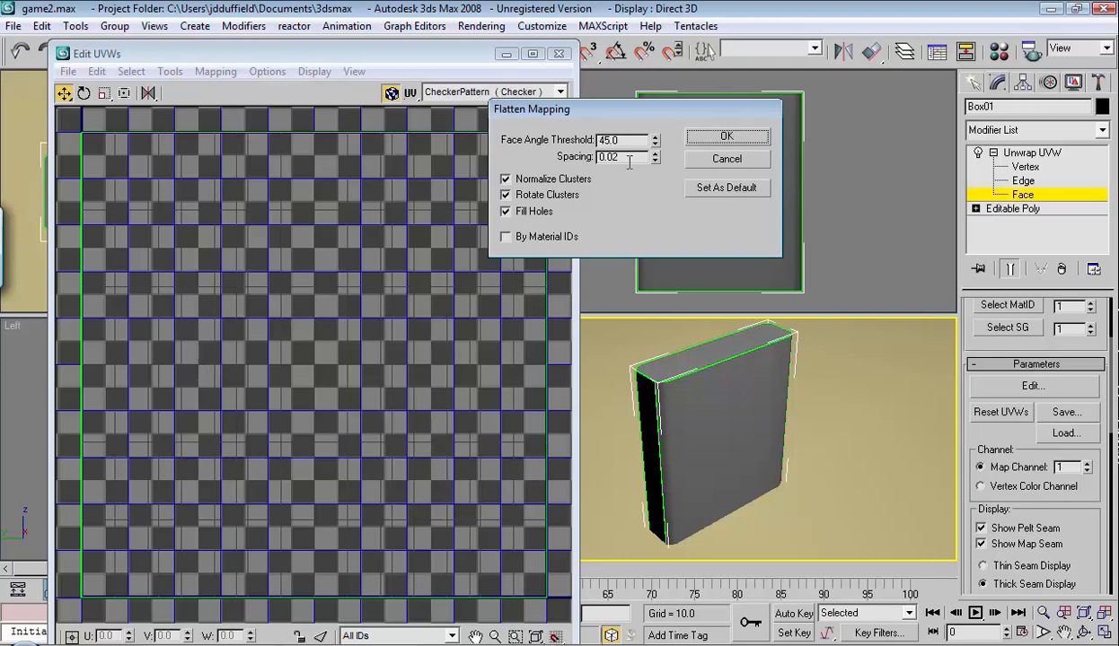
pyautogui.moveTo(655, 148); pyautogui.dragTo(663, 407)
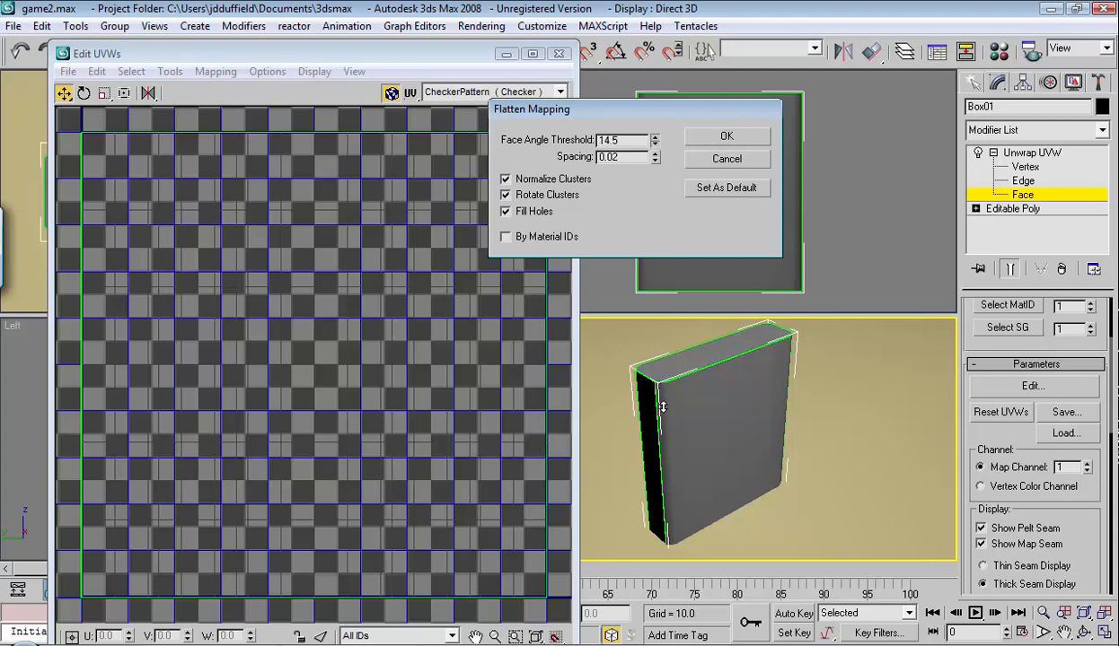
pyautogui.click(727, 138)
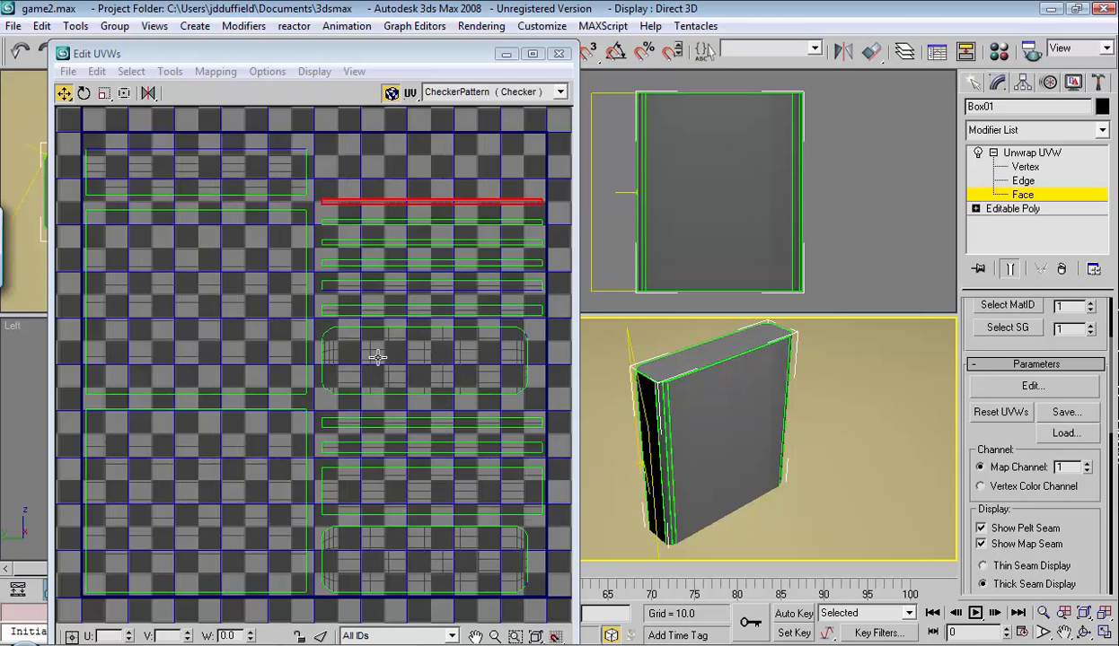
# Step: Close the UV editor and remove the Unwrap UVW modifier from the box
pyautogui.click(558, 53)
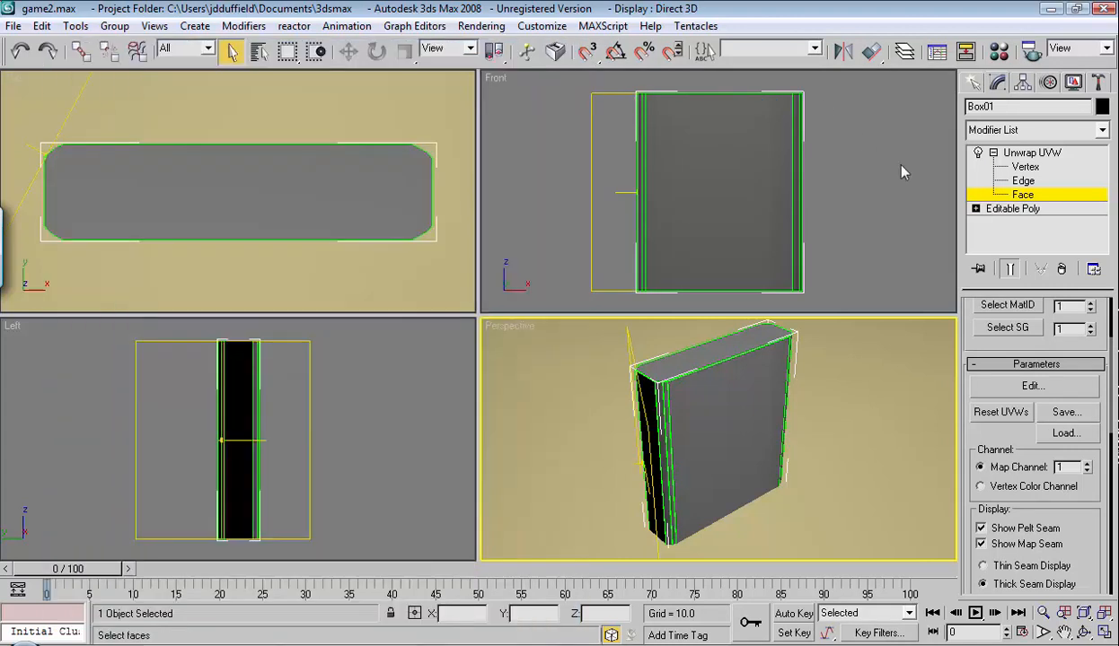
pyautogui.click(1017, 154)
pyautogui.click(1061, 270)
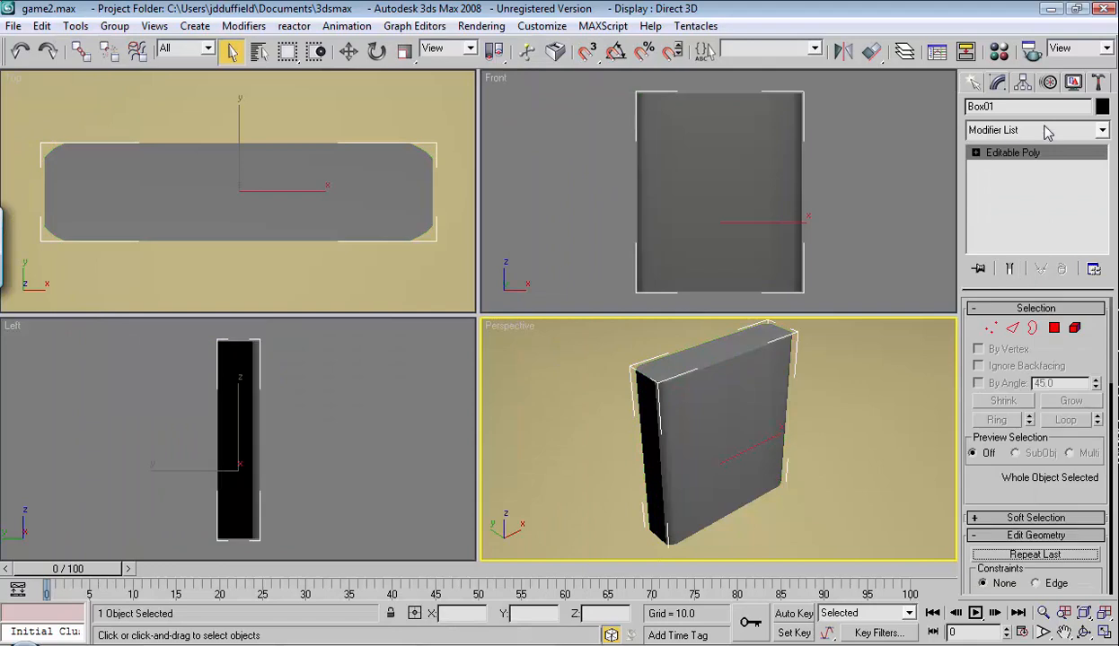
# Step: Apply a fresh Unwrap UVW modifier to the box and enter its Face sub-object level
pyautogui.click(1099, 130)
pyautogui.moveTo(1102, 166); pyautogui.dragTo(1100, 460)
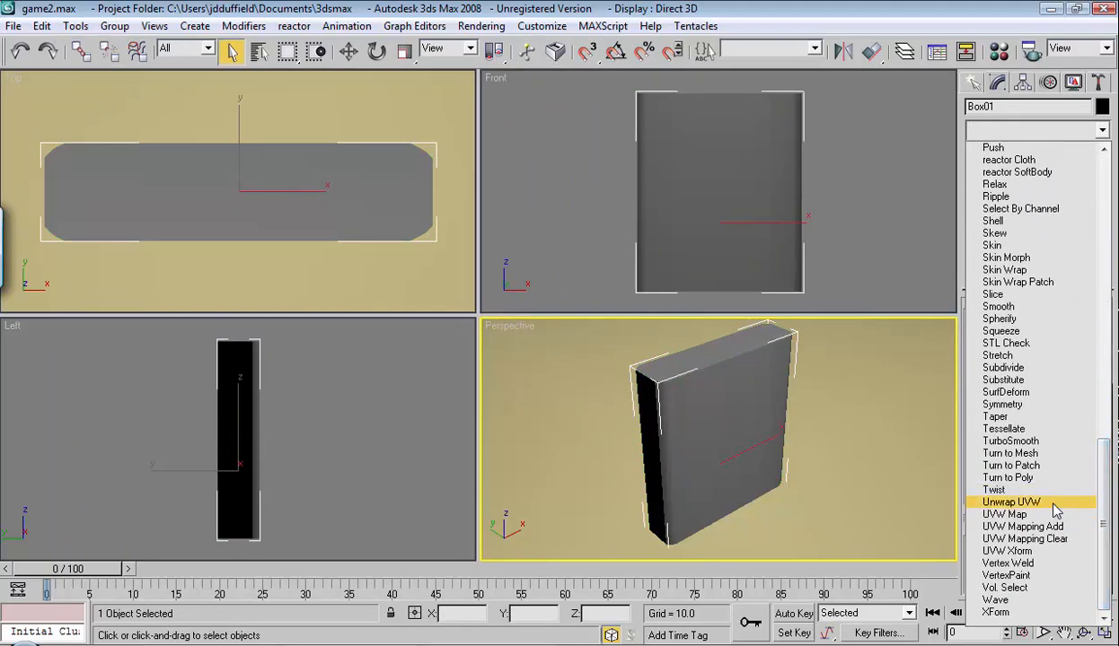
pyautogui.click(1061, 505)
pyautogui.click(991, 152)
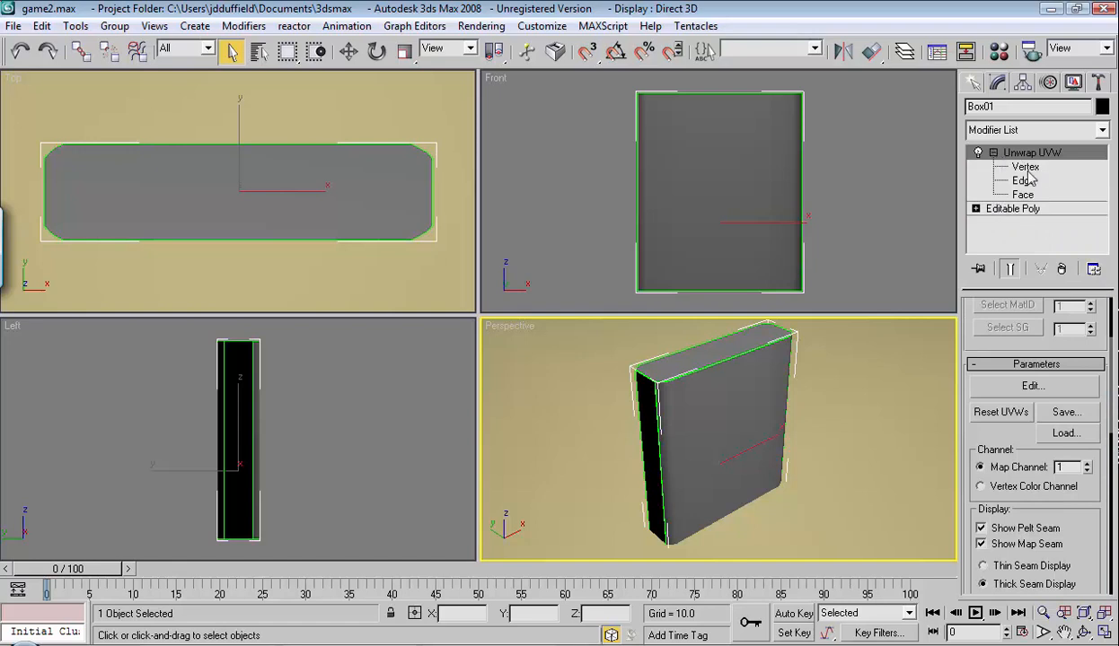
pyautogui.click(1022, 195)
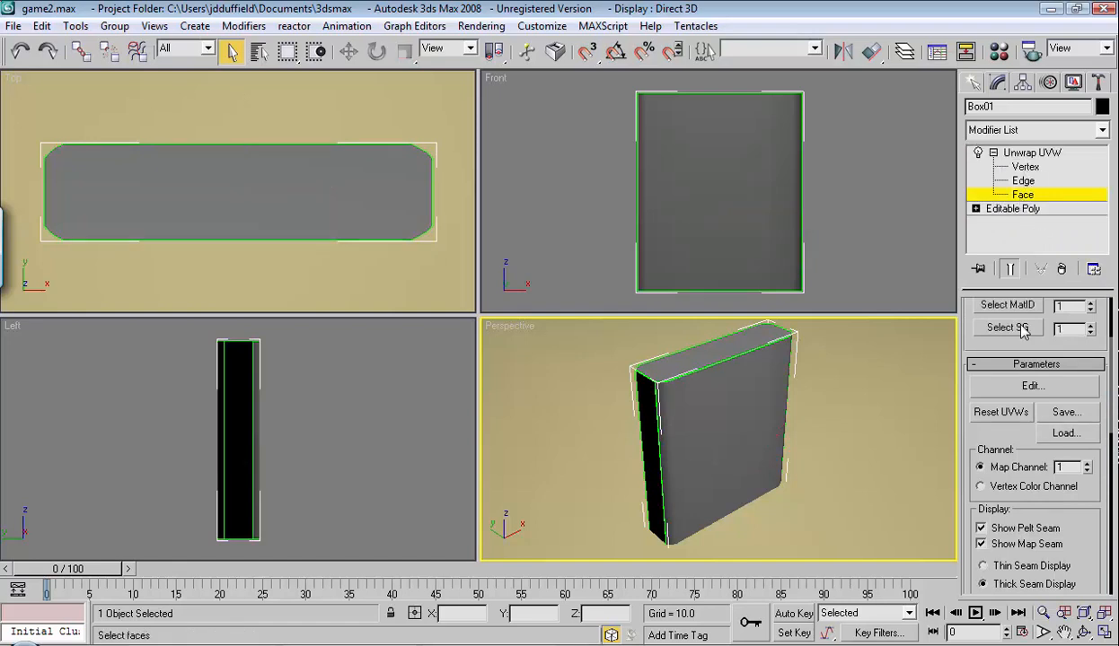
# Step: Flatten the box's UVs with Flatten Mapping, using a face angle threshold of 45 and spacing of 0.02
pyautogui.click(985, 384)
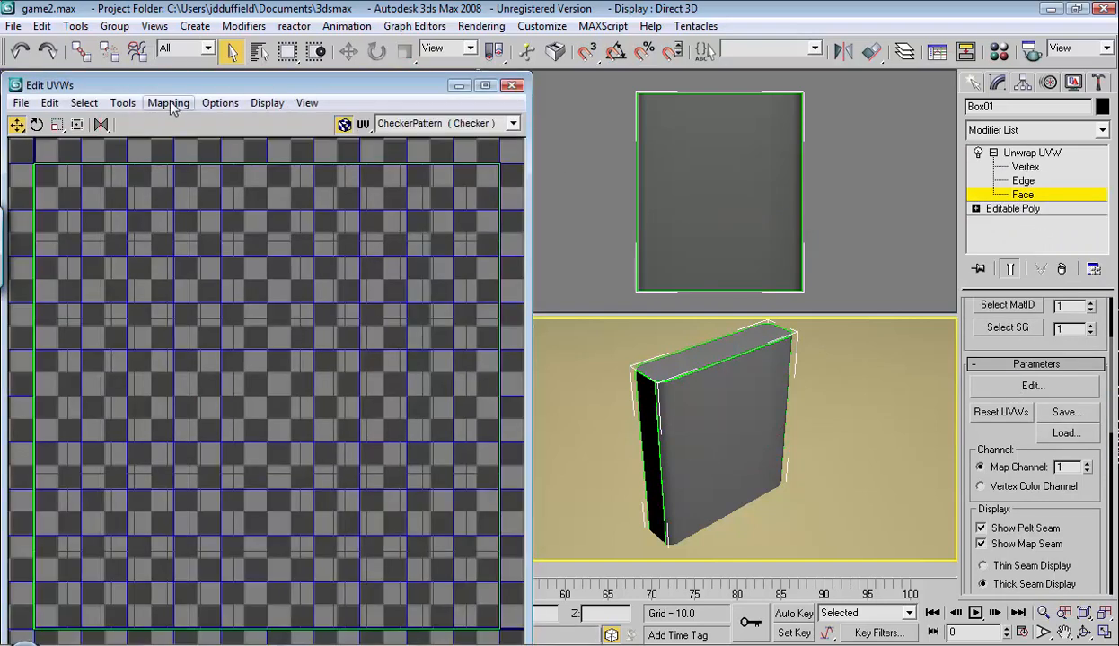
pyautogui.click(172, 103)
pyautogui.click(151, 122)
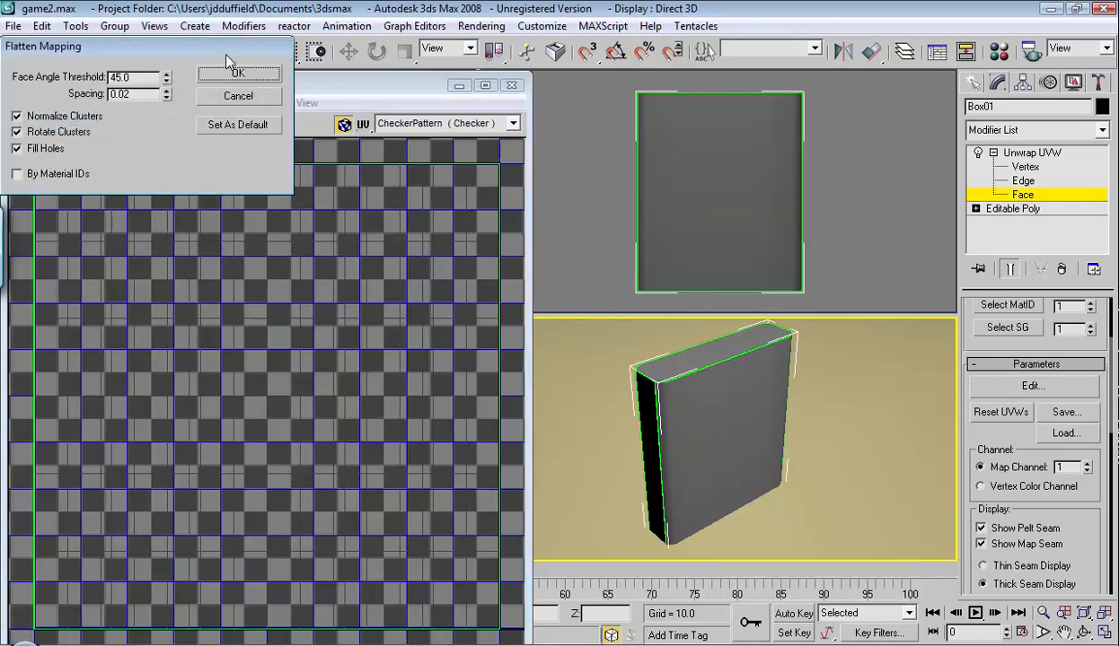
pyautogui.moveTo(219, 50); pyautogui.dragTo(444, 168)
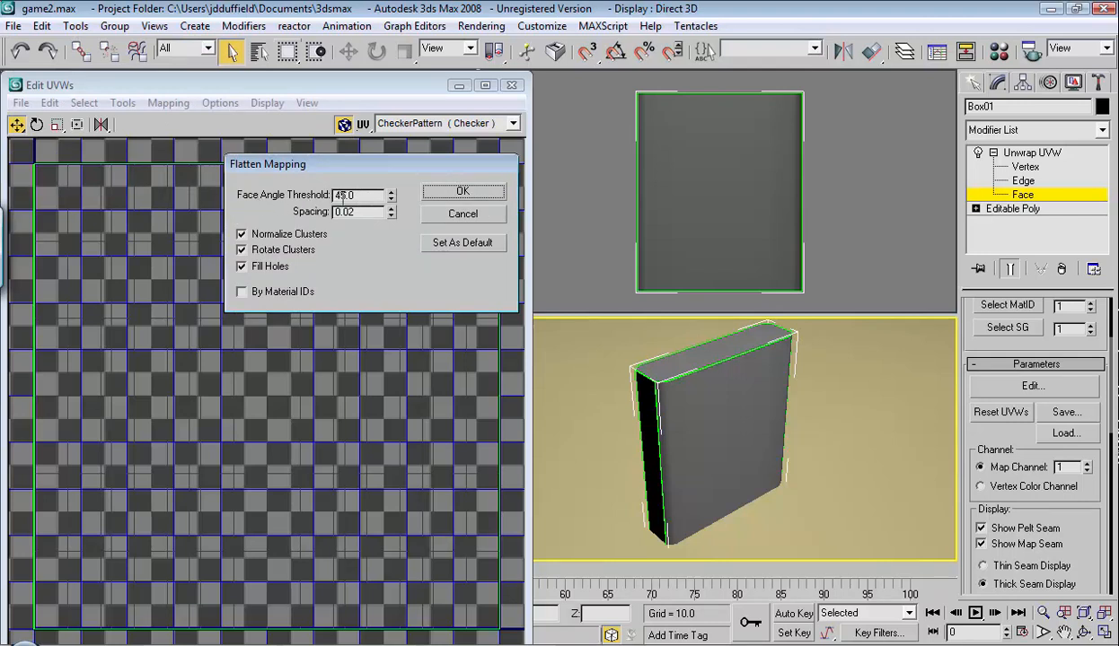
pyautogui.click(456, 193)
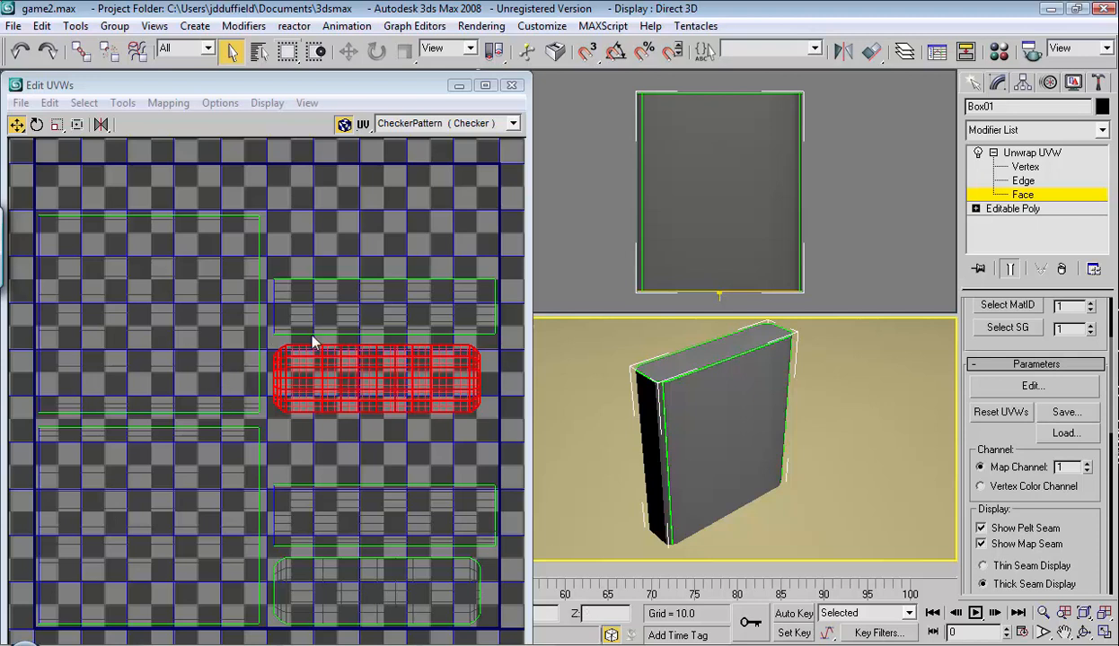
# Step: Select face strips across the upper large UV cluster to check which faces of the cartridge they correspond to
pyautogui.click(158, 307)
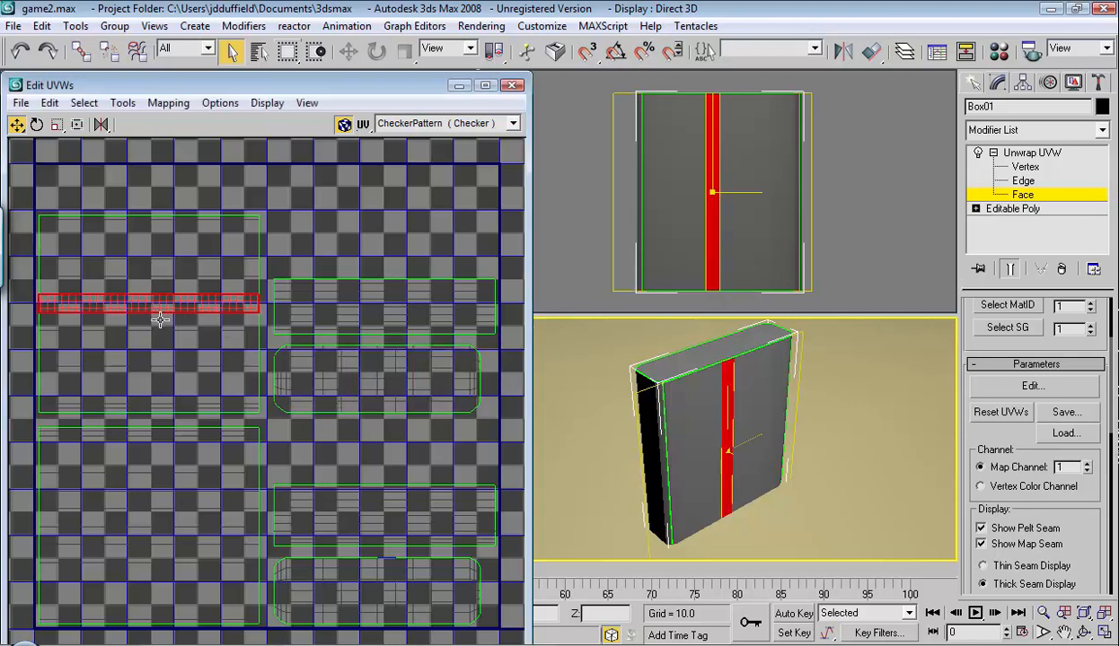
pyautogui.moveTo(158, 306); pyautogui.dragTo(158, 322)
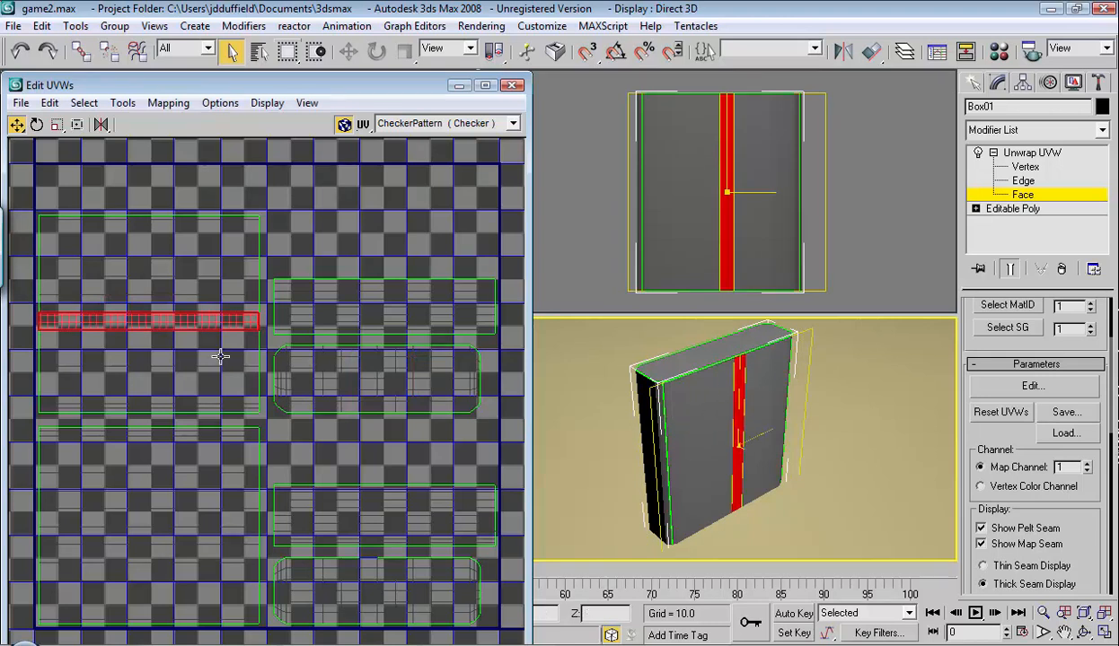
pyautogui.click(229, 360)
pyautogui.moveTo(194, 361); pyautogui.dragTo(193, 309)
pyautogui.click(177, 280)
pyautogui.click(192, 248)
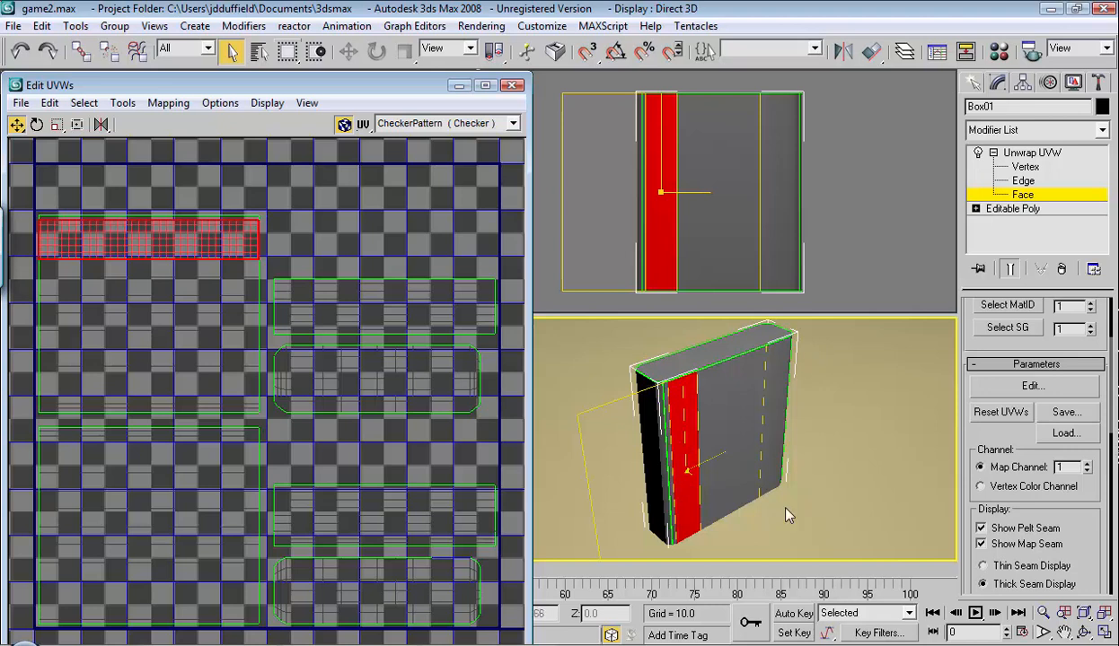
pyautogui.moveTo(208, 240); pyautogui.dragTo(197, 384)
pyautogui.moveTo(198, 329); pyautogui.dragTo(214, 256)
# Step: Select face strips throughout the lower large UV cluster and check them against the back of the cartridge
pyautogui.click(152, 479)
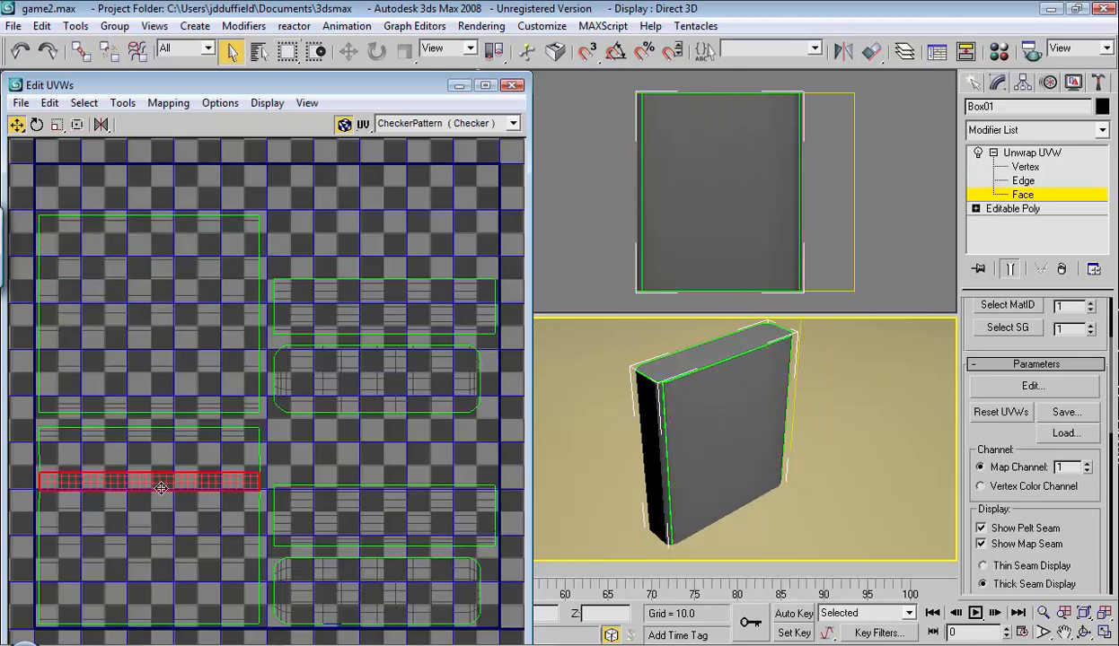
pyautogui.click(196, 516)
pyautogui.click(187, 548)
pyautogui.click(170, 441)
pyautogui.click(221, 514)
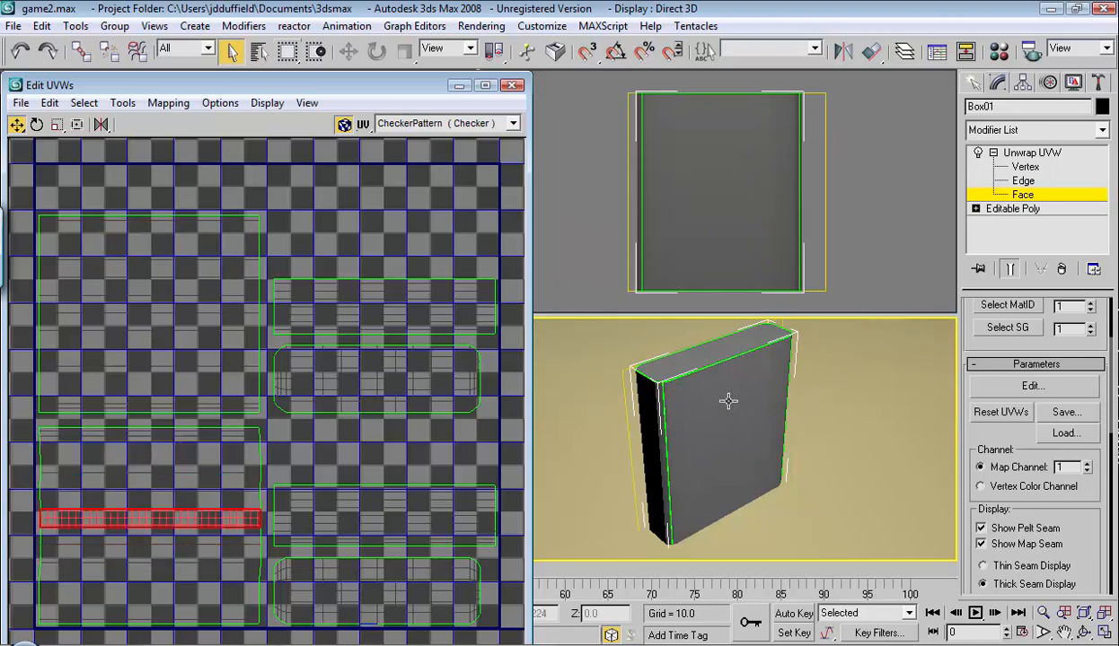
pyautogui.keyDown('alt'); pyautogui.moveTo(691, 414); pyautogui.dragTo(851, 404, button='middle'); pyautogui.keyUp('alt')
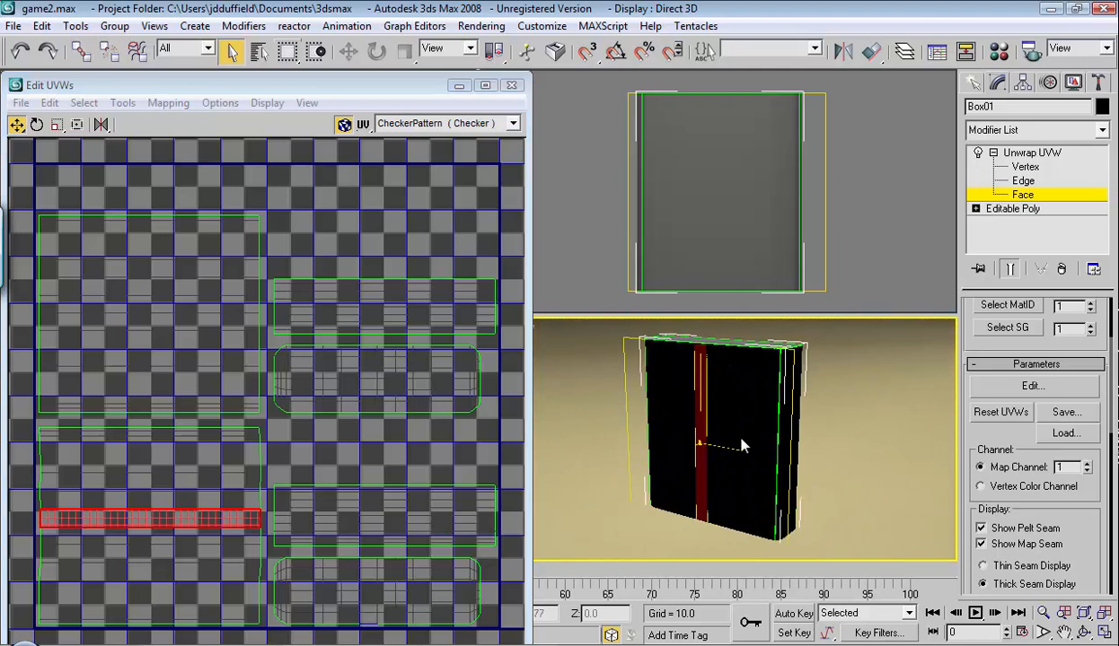
pyautogui.click(172, 544)
pyautogui.click(174, 476)
pyautogui.click(192, 462)
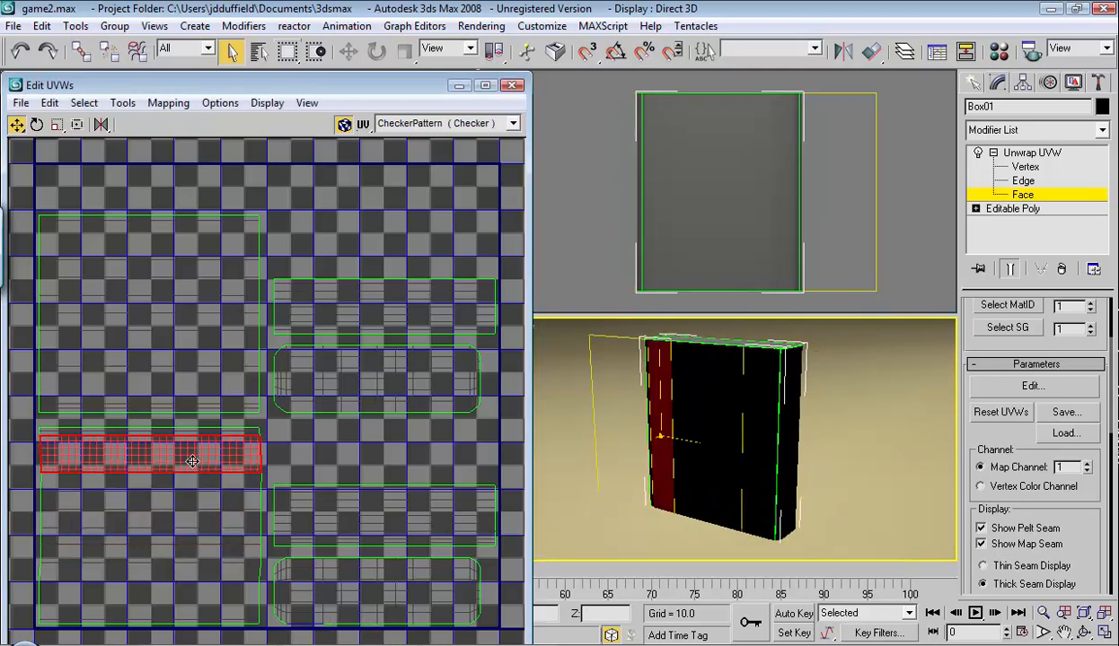
pyautogui.click(188, 530)
pyautogui.click(190, 584)
pyautogui.click(200, 539)
pyautogui.click(198, 554)
pyautogui.click(204, 497)
pyautogui.click(202, 519)
pyautogui.click(207, 479)
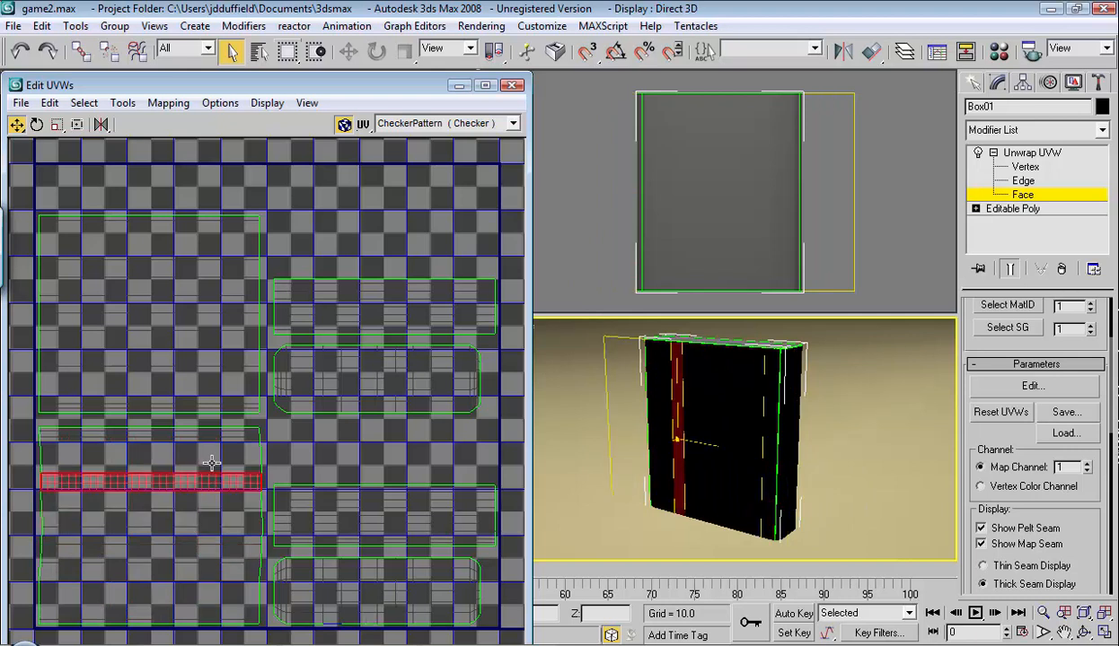
pyautogui.click(215, 455)
pyautogui.click(218, 518)
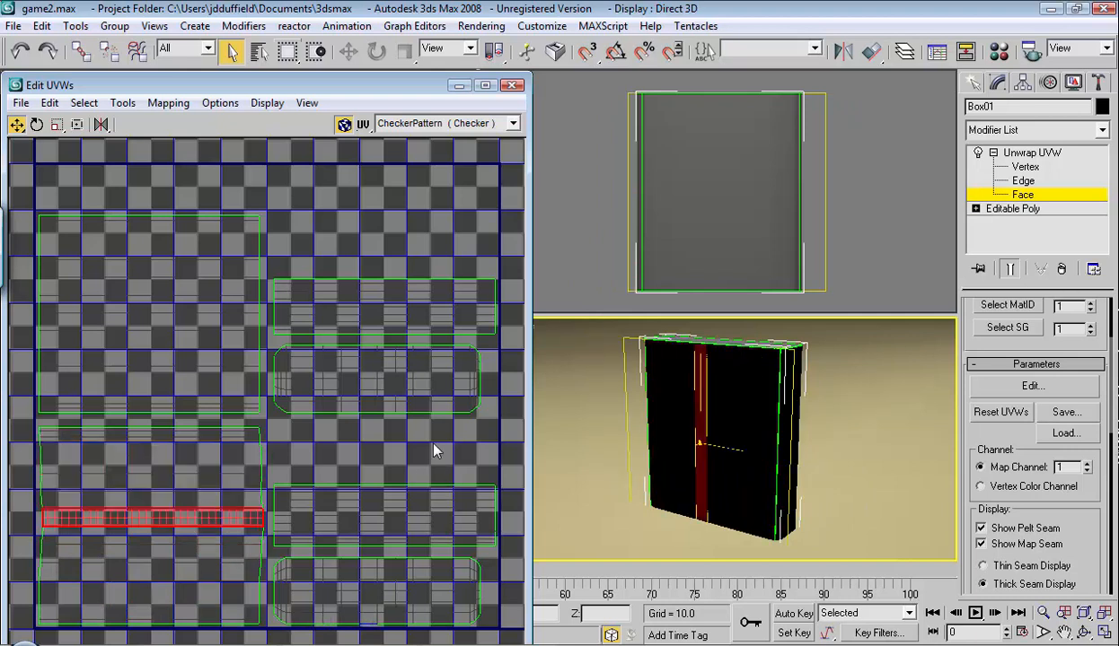
# Step: Recheck the upper large UV cluster's face strips against the front of the cartridge
pyautogui.keyDown('alt'); pyautogui.moveTo(795, 376); pyautogui.dragTo(614, 411, button='middle'); pyautogui.keyUp('alt')
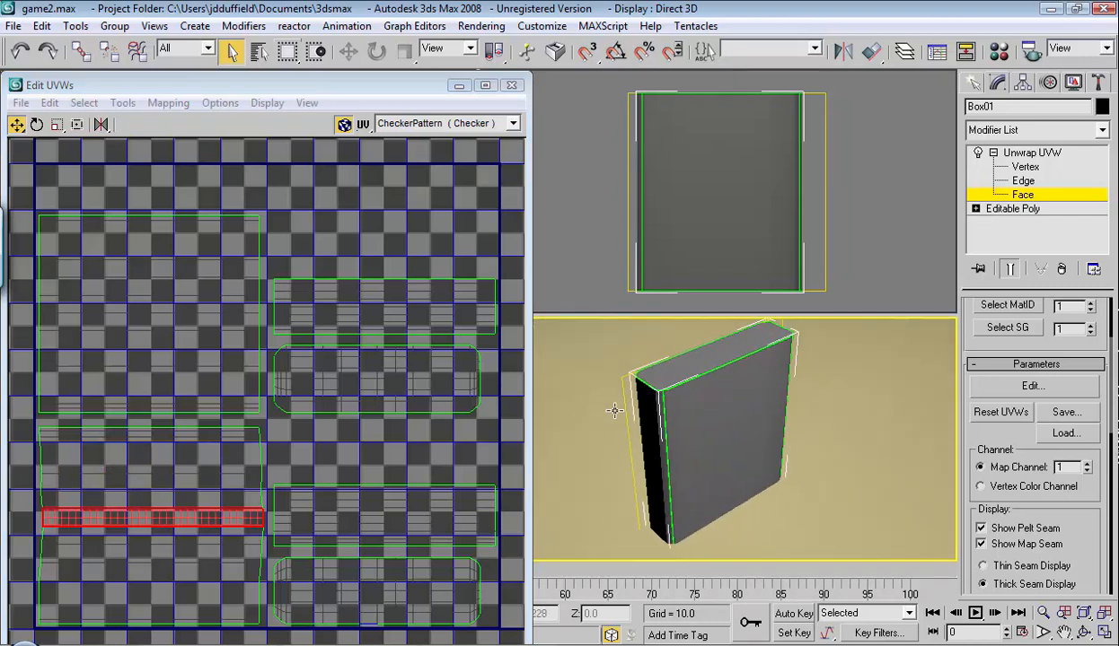
pyautogui.click(218, 368)
pyautogui.click(224, 291)
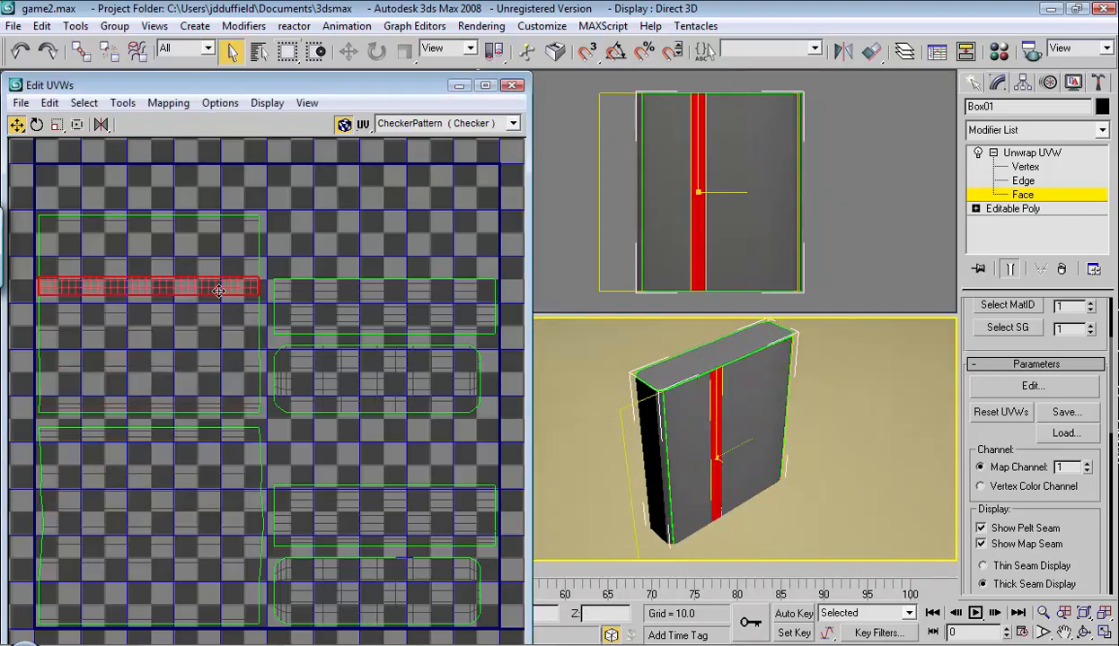
pyautogui.click(220, 253)
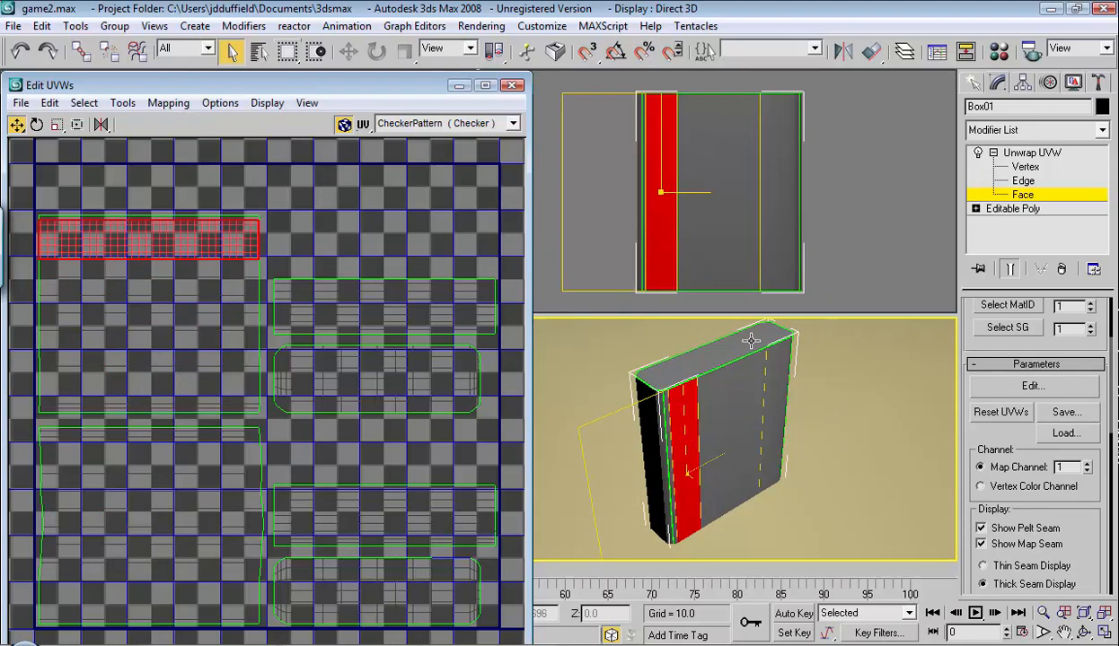
# Step: Select faces in the smaller narrow and rounded UV clusters to match them with the cartridge's sides and ends
pyautogui.click(344, 294)
pyautogui.click(349, 315)
pyautogui.click(347, 364)
pyautogui.click(349, 383)
pyautogui.click(390, 386)
pyautogui.click(358, 491)
pyautogui.click(369, 527)
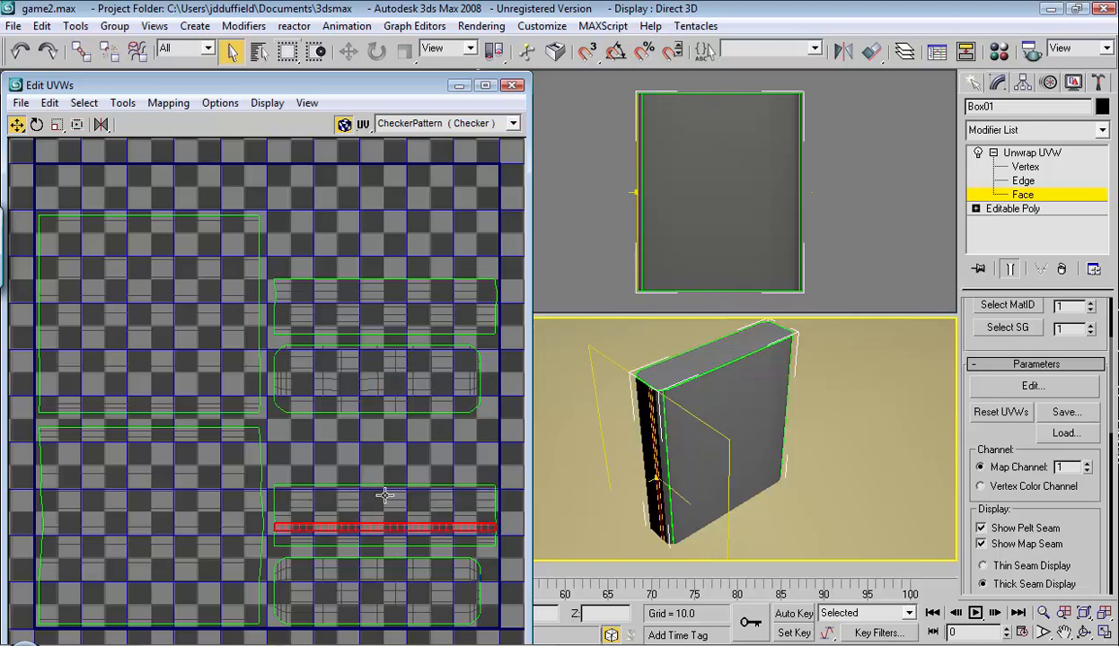
# Step: Select faces throughout the lower rounded UV cluster to check which end of the cartridge they correspond to
pyautogui.click(355, 570)
pyautogui.click(400, 569)
pyautogui.click(369, 593)
pyautogui.click(314, 608)
pyautogui.click(352, 585)
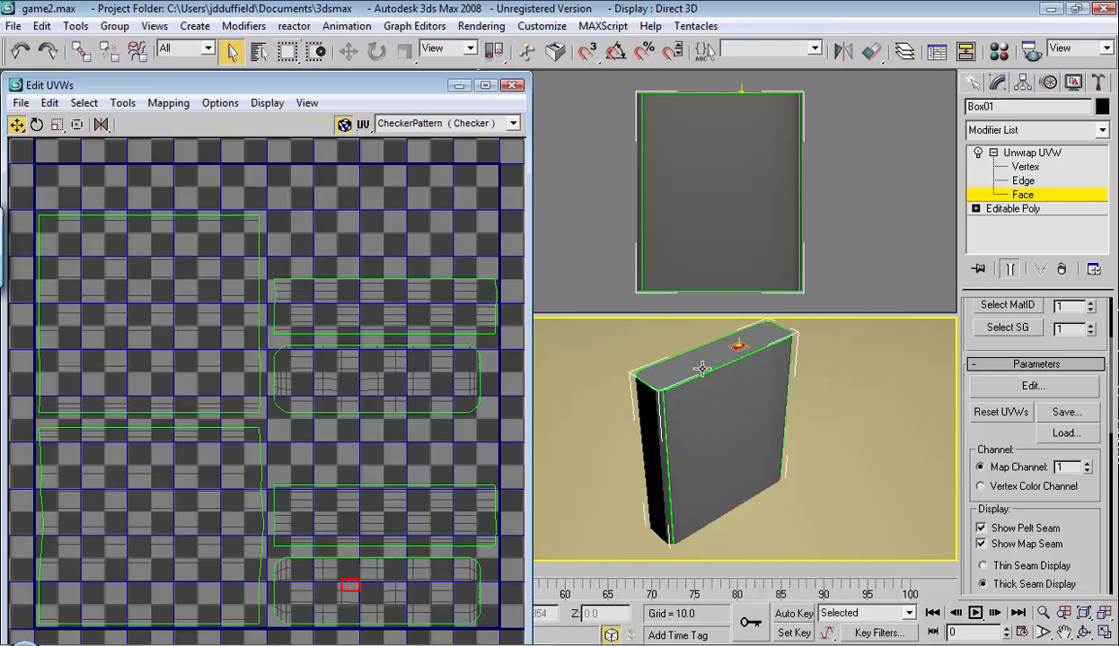
pyautogui.click(292, 595)
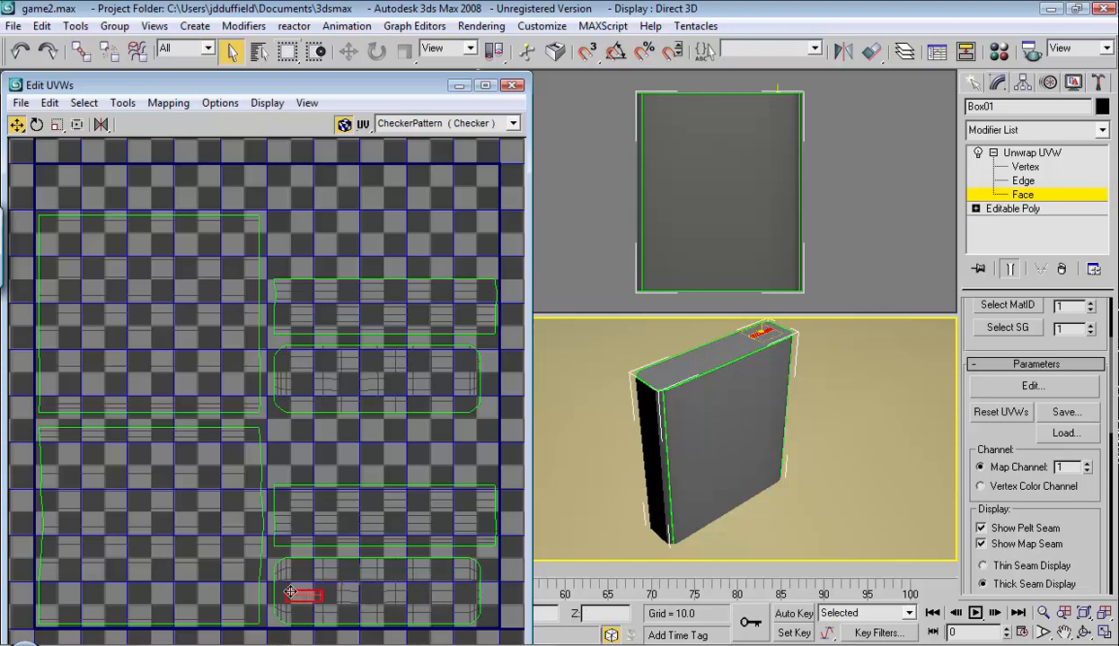
pyautogui.click(368, 574)
pyautogui.click(419, 596)
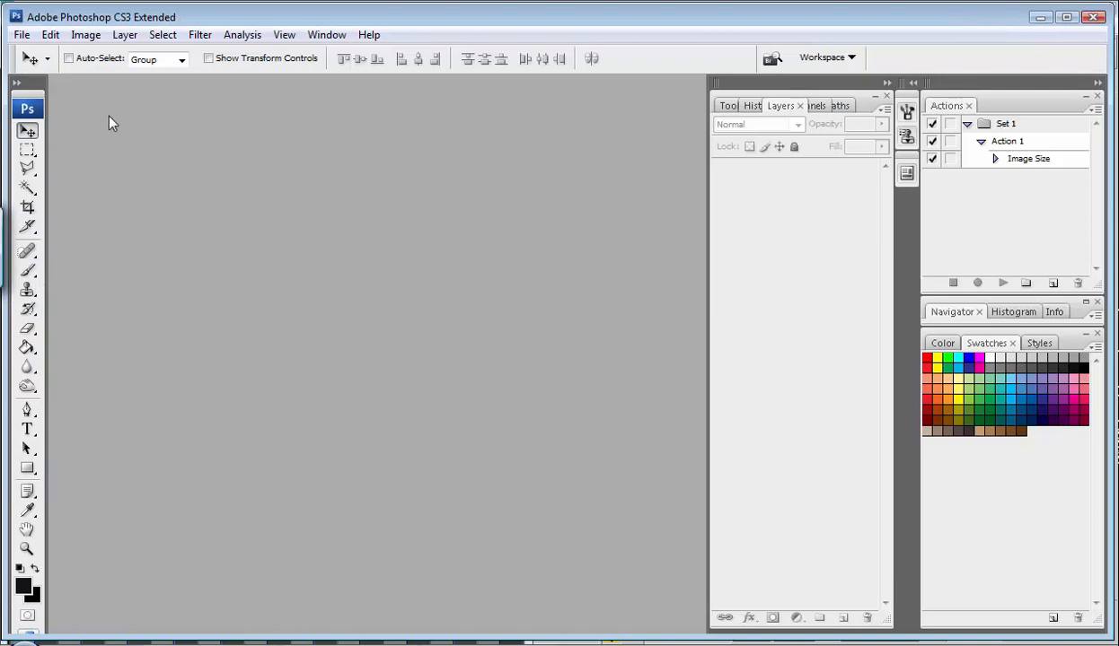
# Step: In Photoshop, create a 1280 × 768 pixel document from the Clipboard preset and paste the screen capture into it
pyautogui.click(22, 34)
pyautogui.click(24, 55)
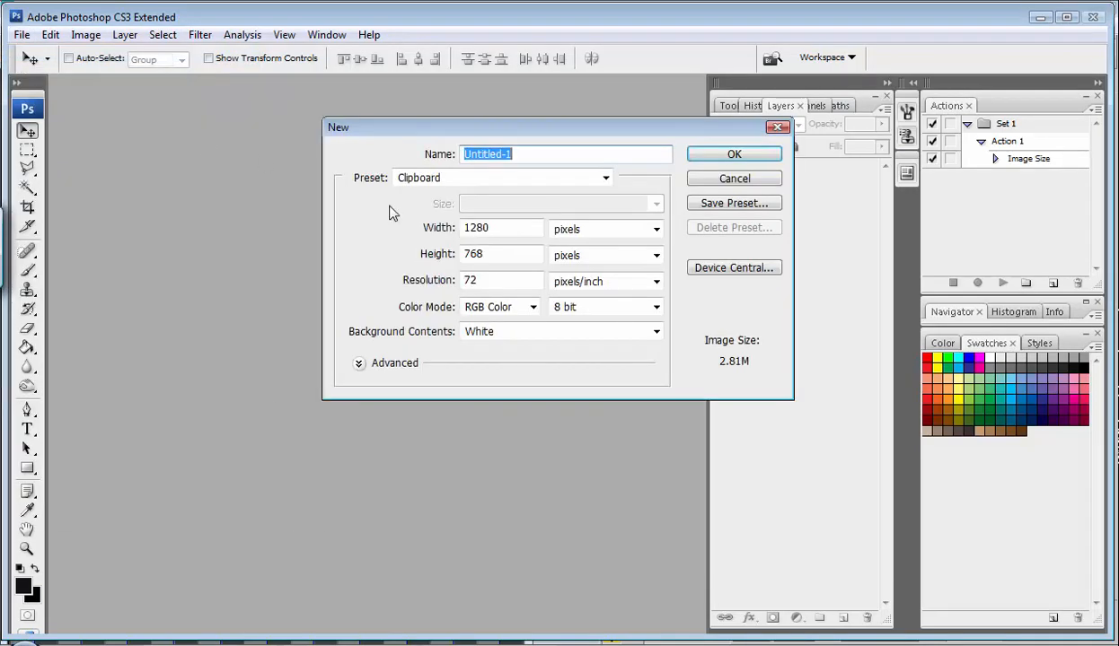
pyautogui.click(720, 159)
pyautogui.click(50, 34)
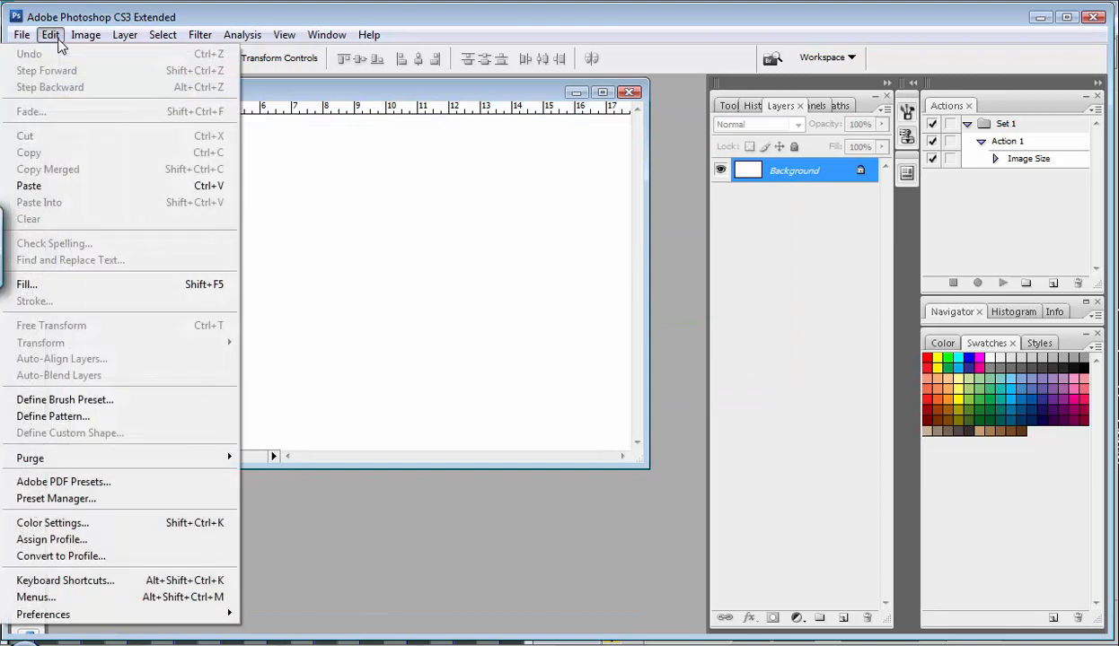
pyautogui.click(36, 185)
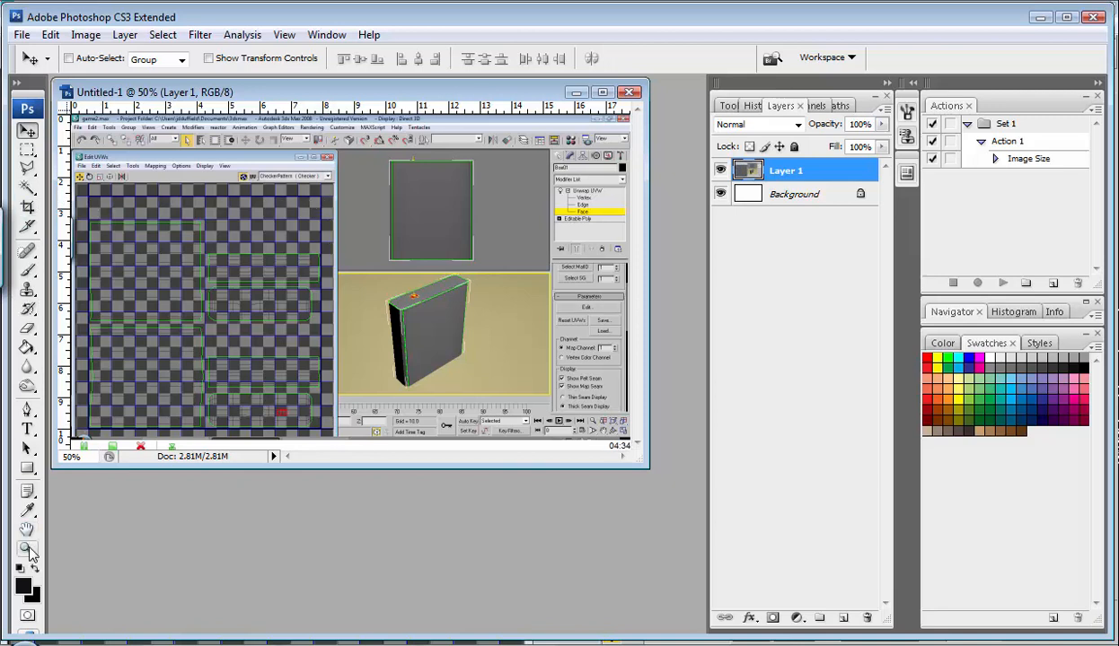
# Step: Crop the pasted capture roughly to the checkered UV layout area of the Edit UVWs window
pyautogui.click(28, 209)
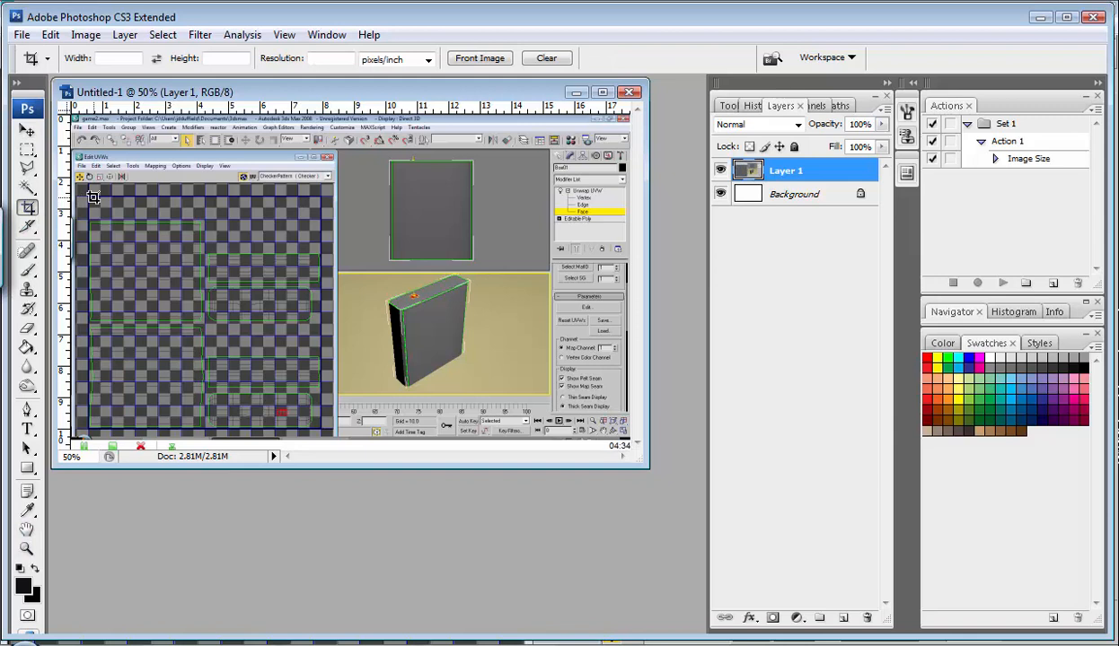
pyautogui.moveTo(79, 190); pyautogui.dragTo(319, 430)
pyautogui.press('Return')
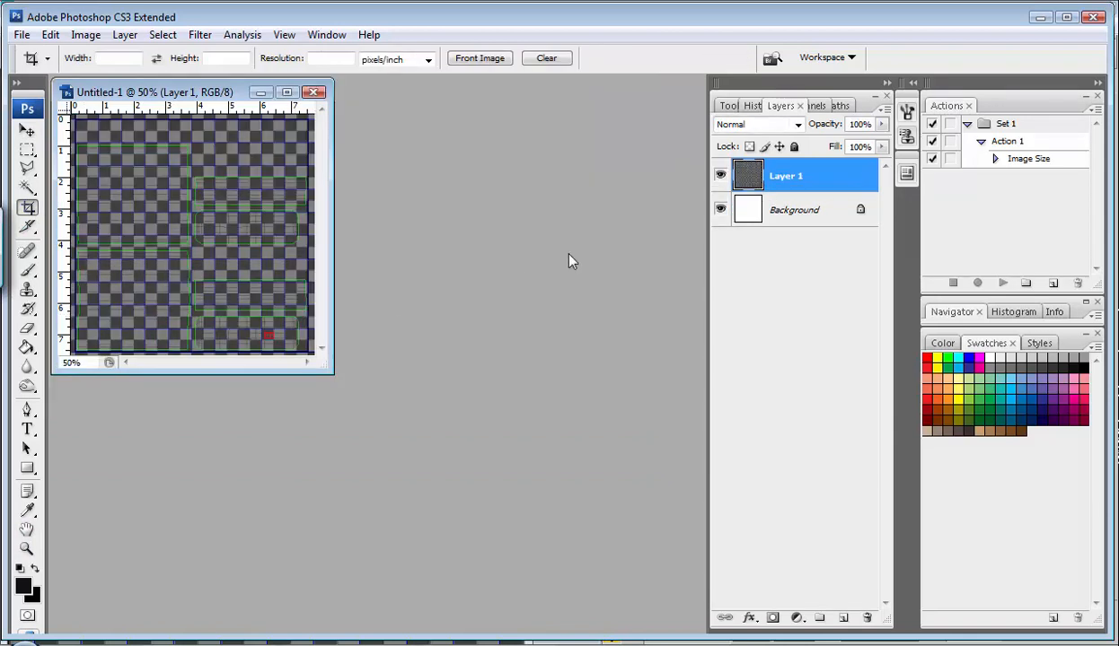
pyautogui.hotkey('ctrl', '0')
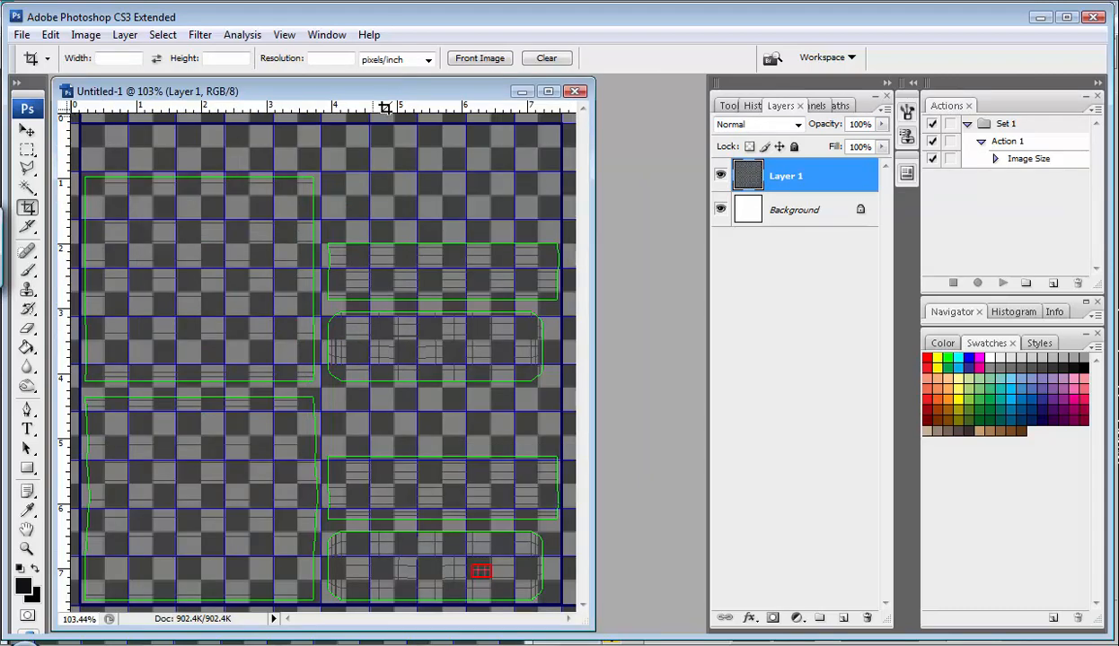
# Step: Crop the image precisely to the outer edges of the dark blue UV boundary, from its upper-left to its lower-right corner
pyautogui.click(27, 550)
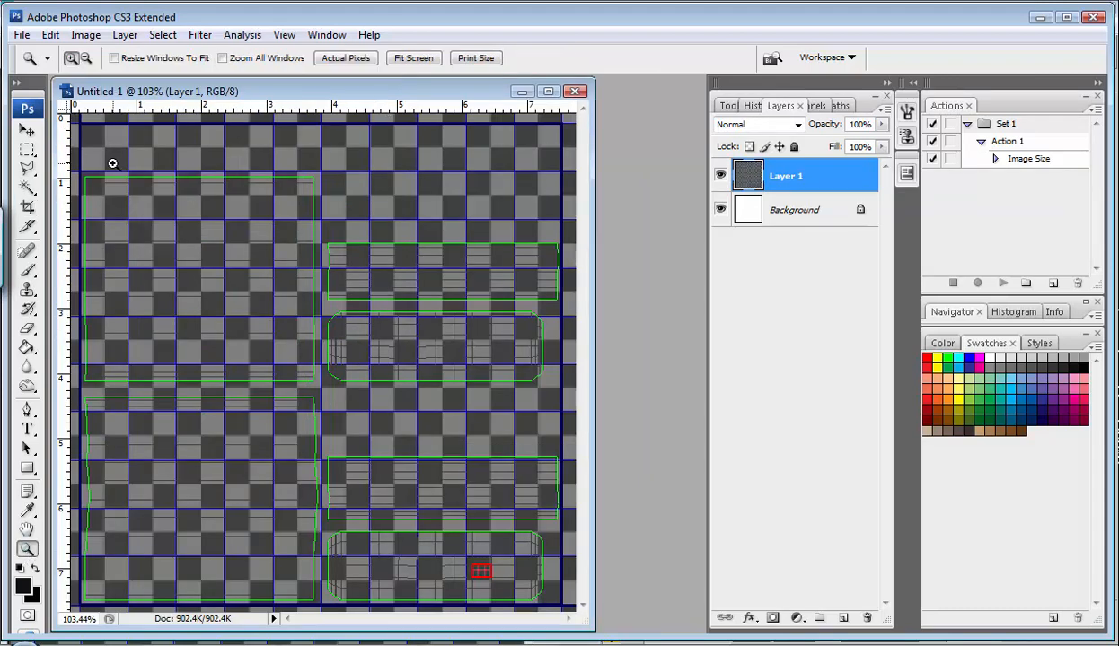
pyautogui.moveTo(74, 105); pyautogui.dragTo(72, 104)
pyautogui.click(26, 207)
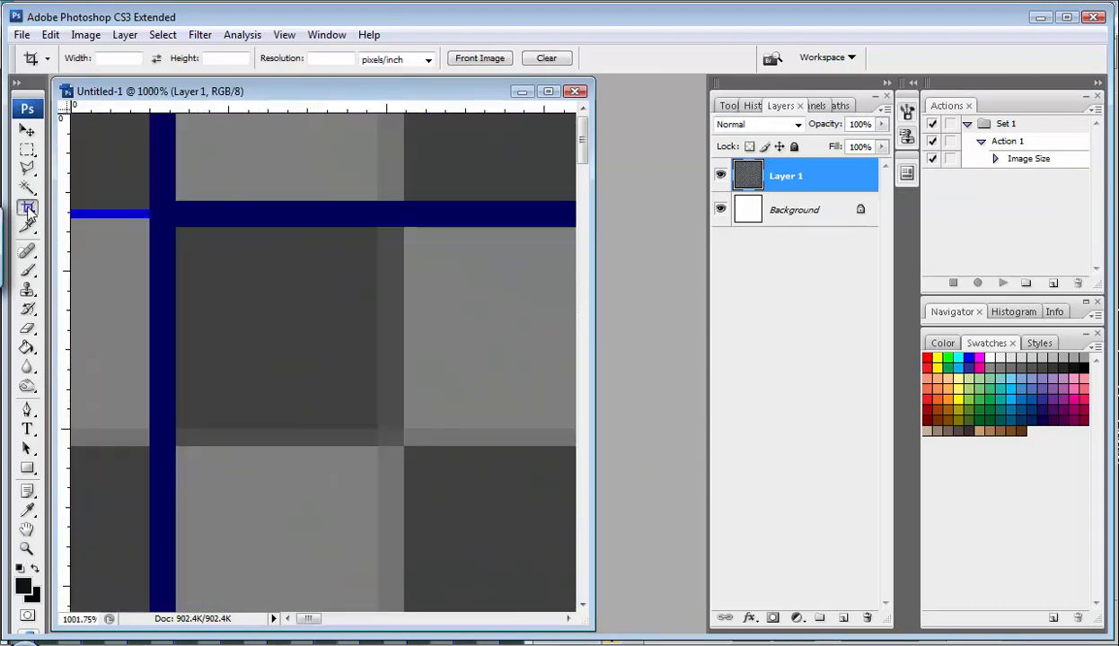
pyautogui.moveTo(153, 205); pyautogui.dragTo(425, 404)
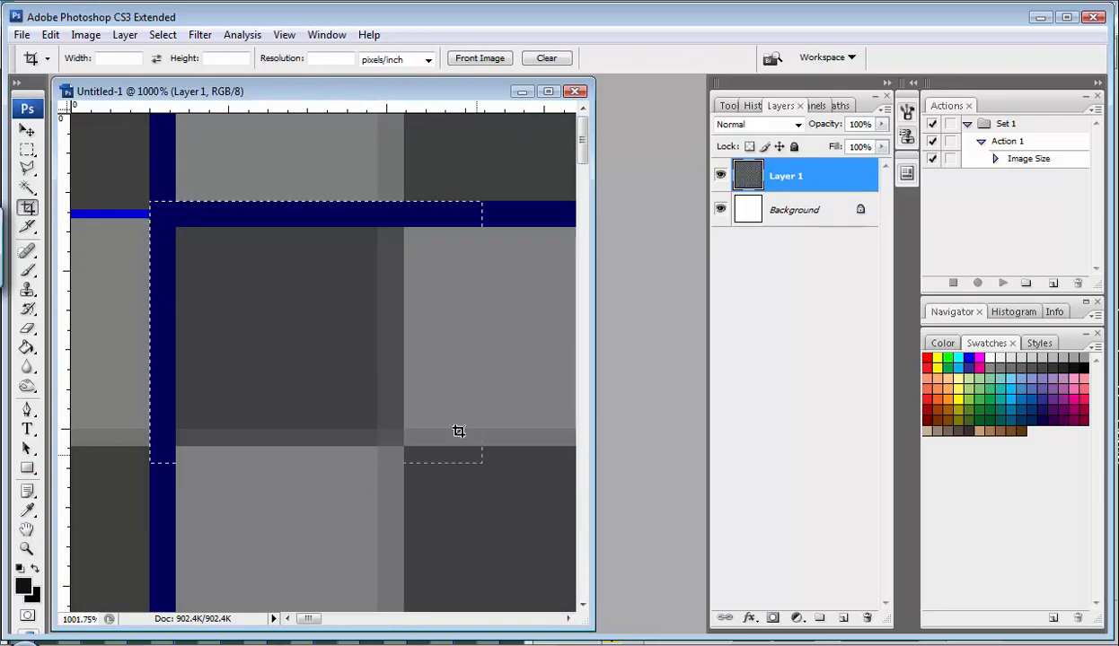
pyautogui.press('Return')
pyautogui.moveTo(584, 620); pyautogui.dragTo(453, 559)
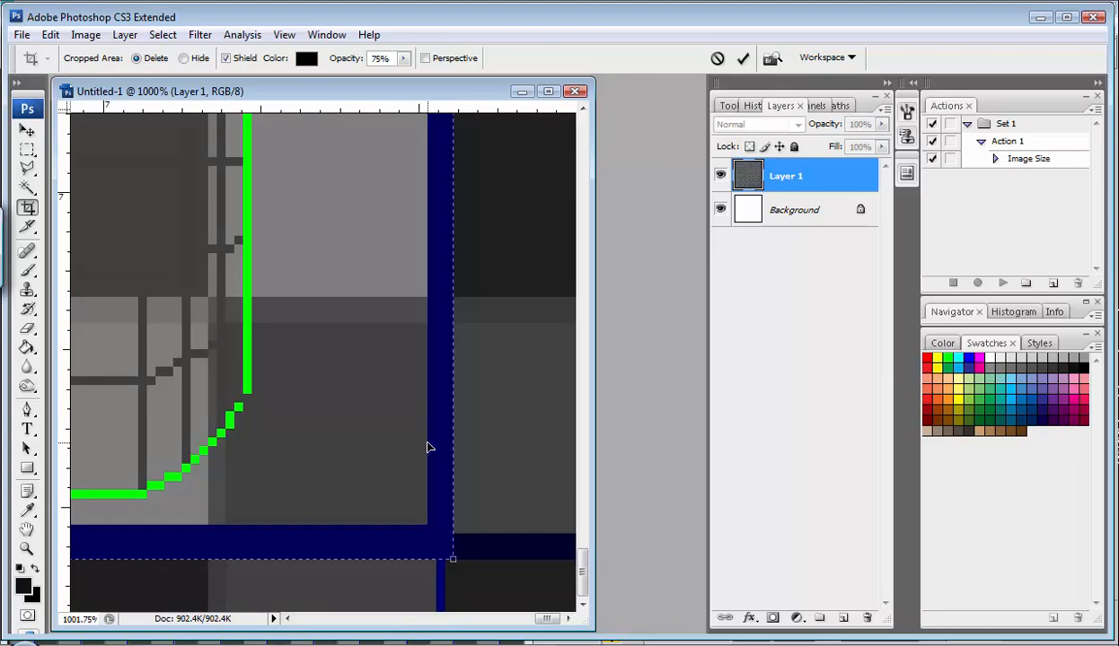
pyautogui.press('Return')
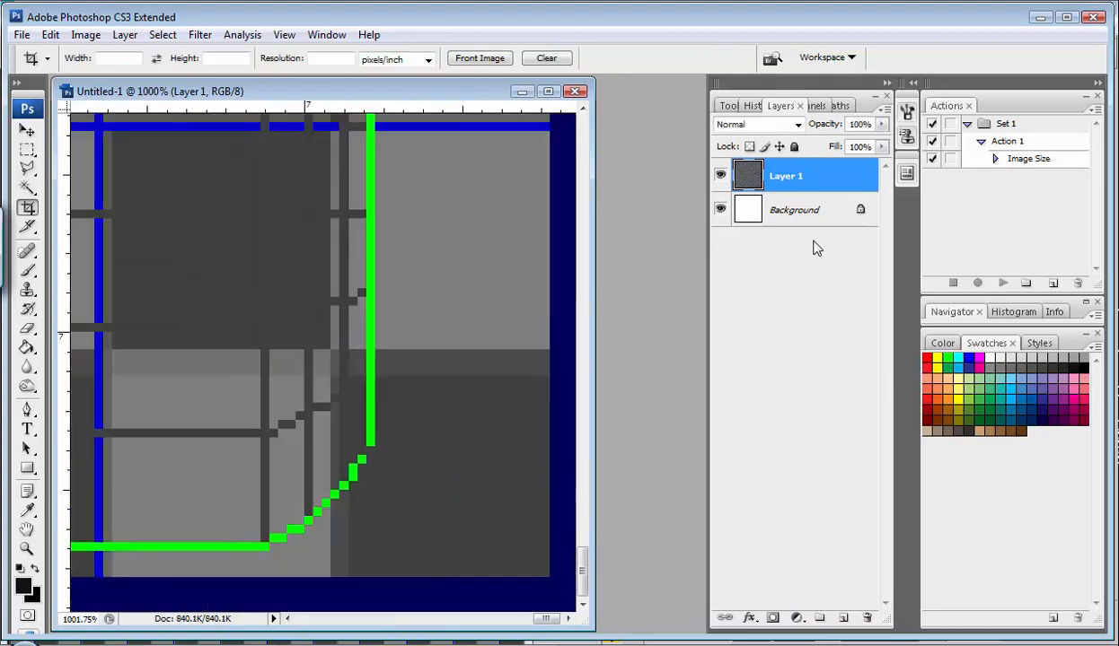
pyautogui.hotkey('ctrl', '0')
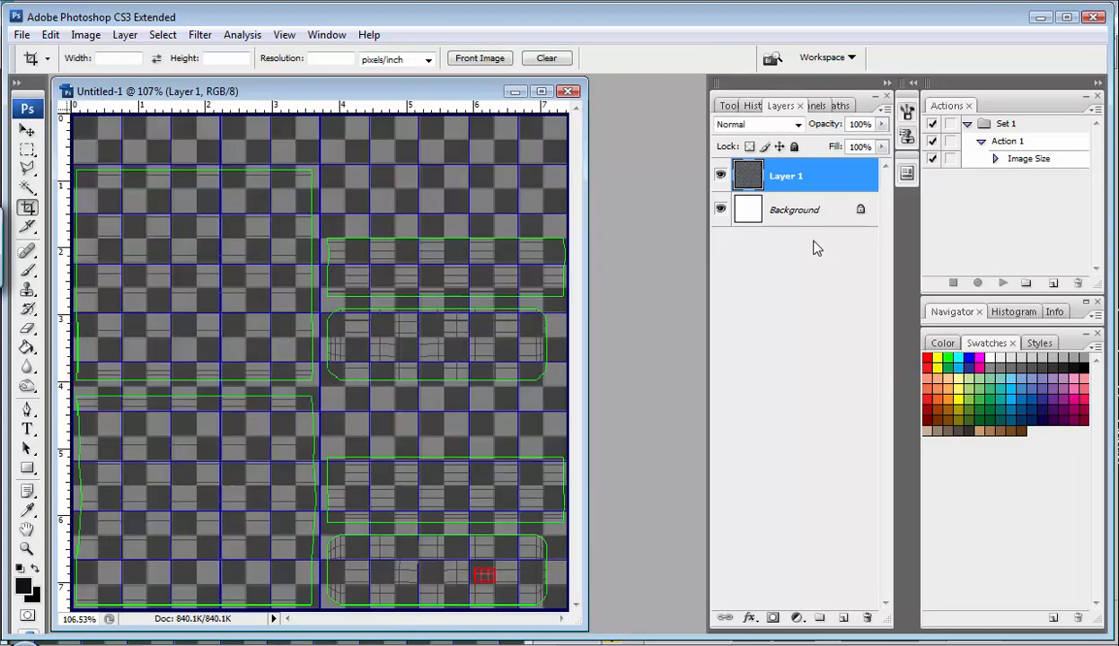
# Step: Open the cartridge front photo DSC08676 - Copy.JPG from the Desktop
pyautogui.moveTo(342, 92); pyautogui.dragTo(376, 99)
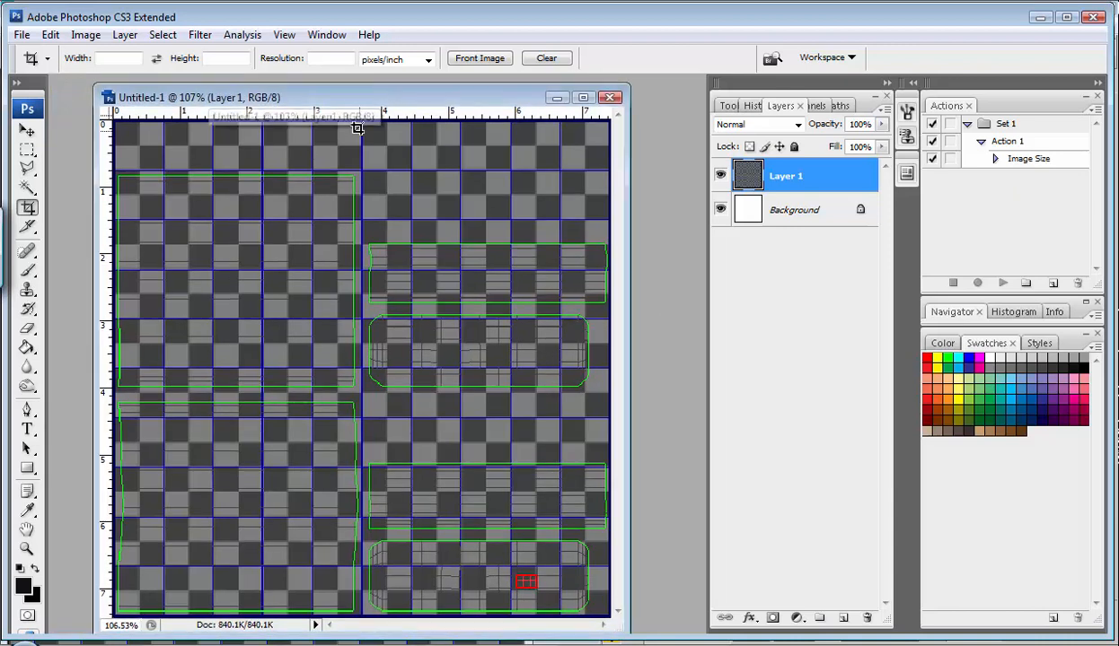
pyautogui.click(21, 34)
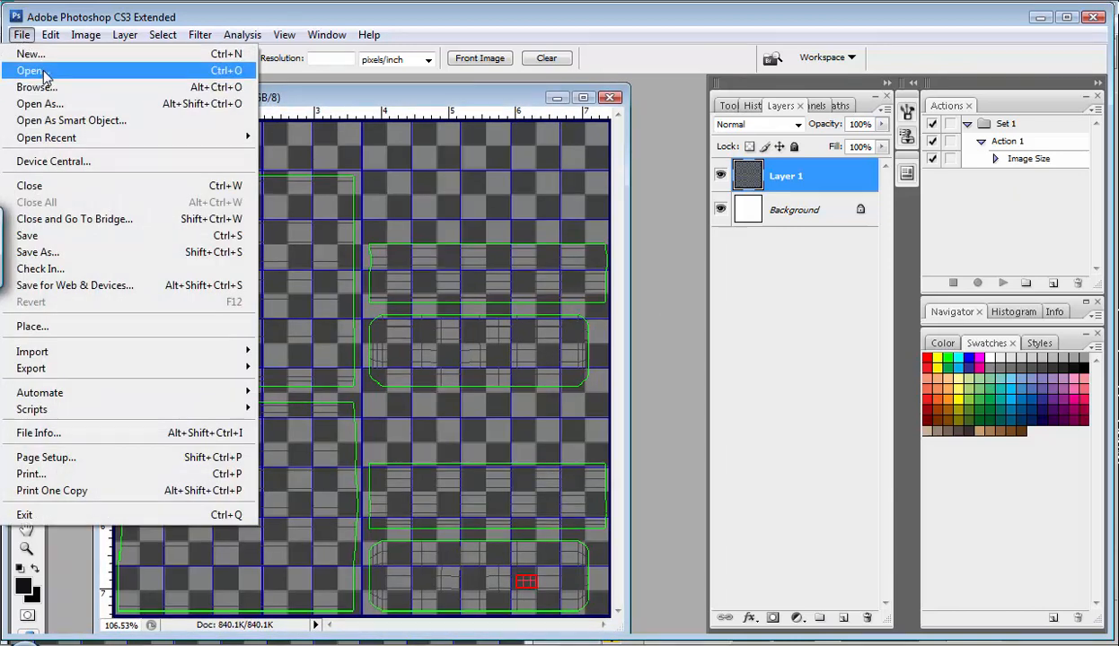
pyautogui.click(35, 71)
pyautogui.moveTo(783, 130); pyautogui.dragTo(757, 222)
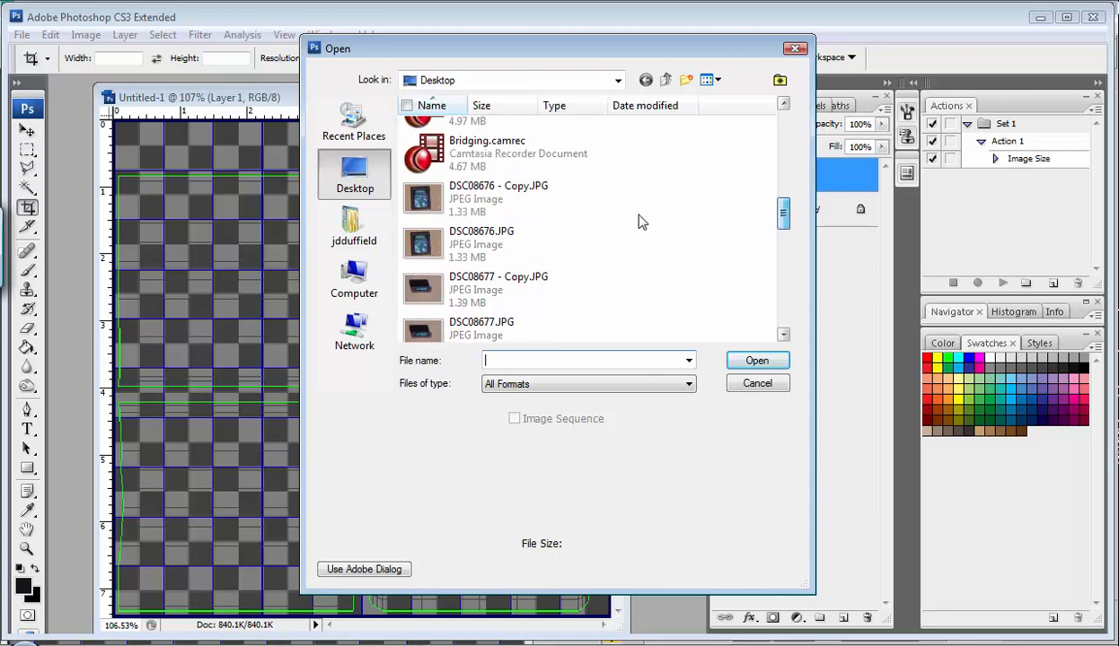
pyautogui.click(431, 202)
pyautogui.click(756, 360)
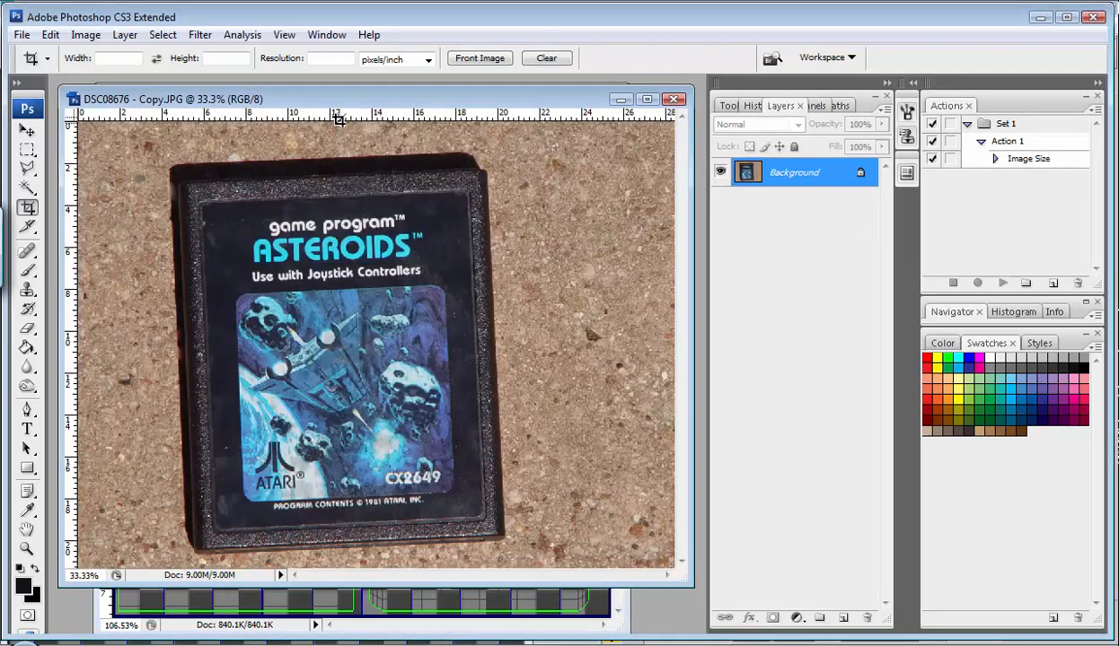
# Step: Place the photo beside the UV layout document and copy it into that layout as a new layer
pyautogui.moveTo(352, 100); pyautogui.dragTo(608, 85)
pyautogui.click(29, 131)
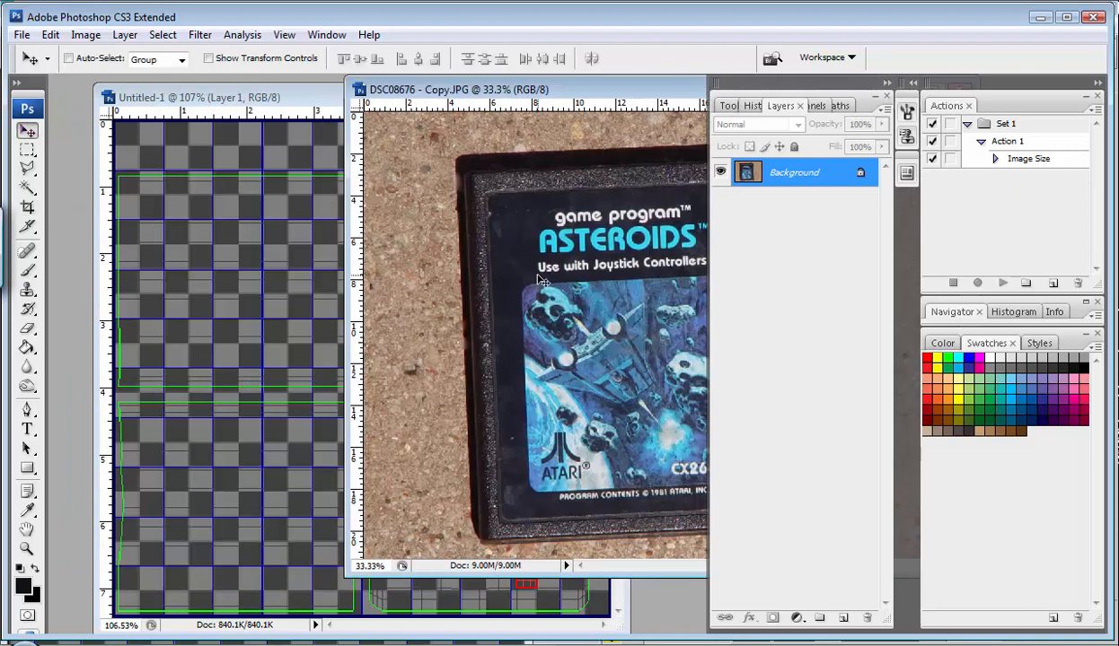
pyautogui.moveTo(533, 281); pyautogui.dragTo(229, 230)
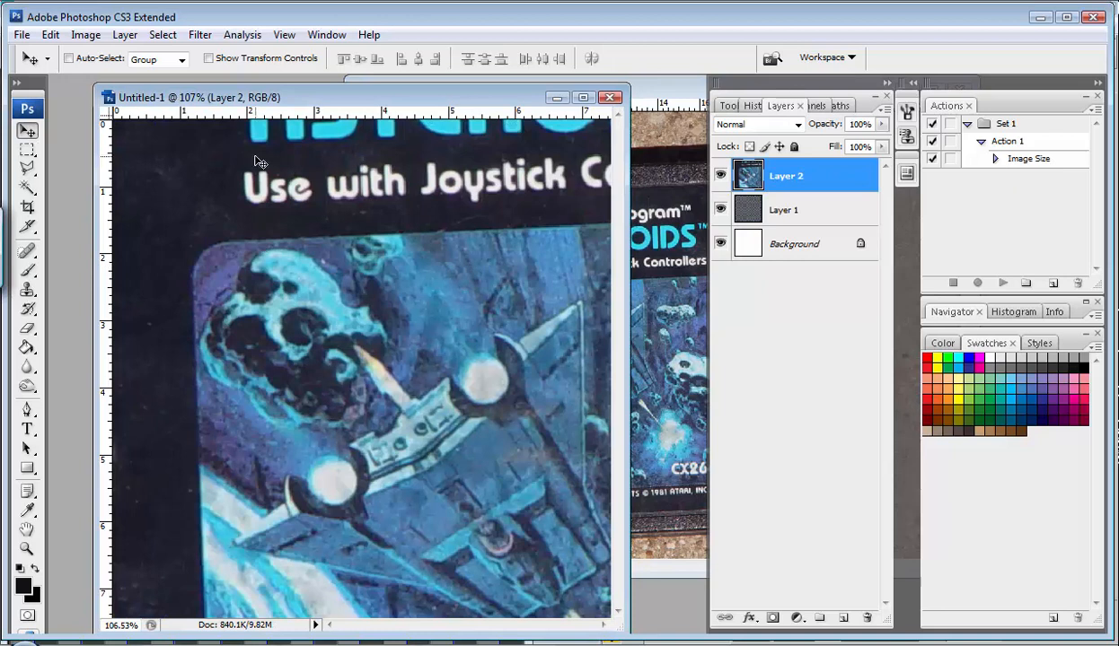
# Step: Scale the cartridge photo layer down proportionally to about 17.9% so it fits within the UV layout
pyautogui.hotkey('ctrl', '-')
pyautogui.hotkey('ctrl', '-')
pyautogui.hotkey('ctrl', '-')
pyautogui.hotkey('ctrl', '-')
pyautogui.hotkey('ctrl', '-')
pyautogui.hotkey('ctrl', '-')
pyautogui.hotkey('ctrl', '-')
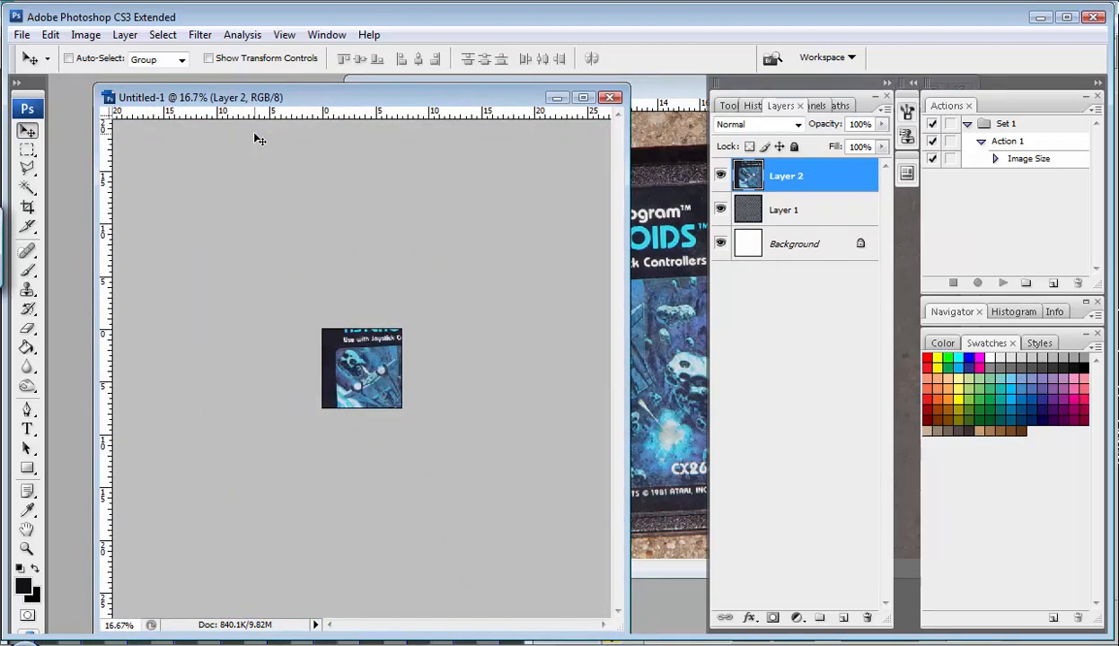
pyautogui.hotkey('ctrl', 't')
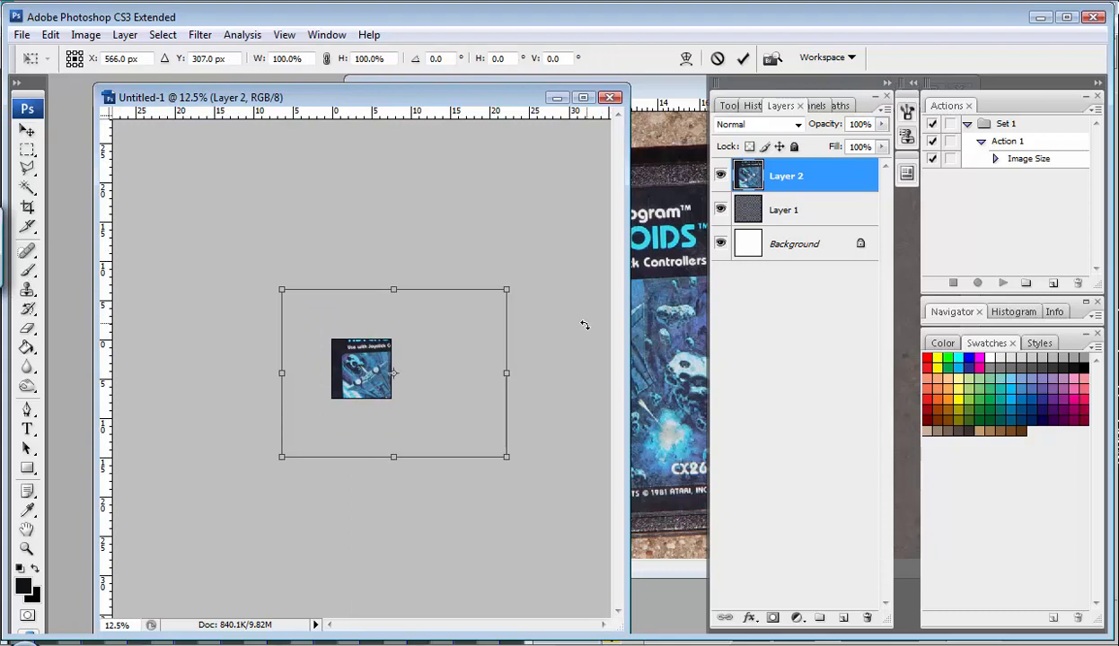
pyautogui.moveTo(507, 456); pyautogui.dragTo(351, 369)
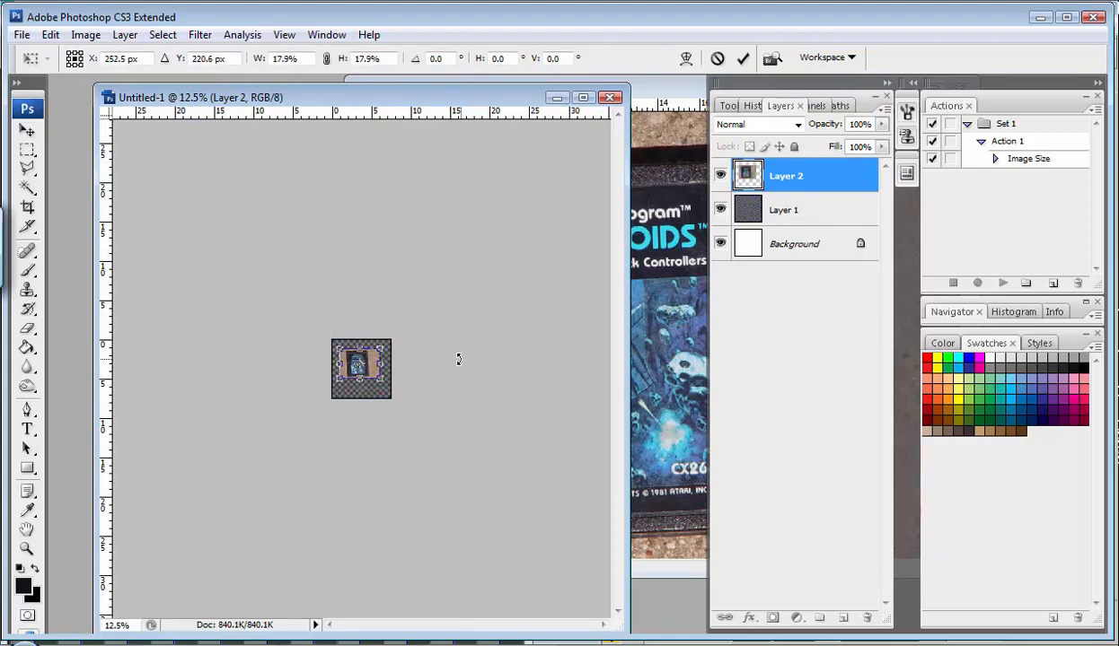
pyautogui.press('Return')
pyautogui.hotkey('ctrl', '0')
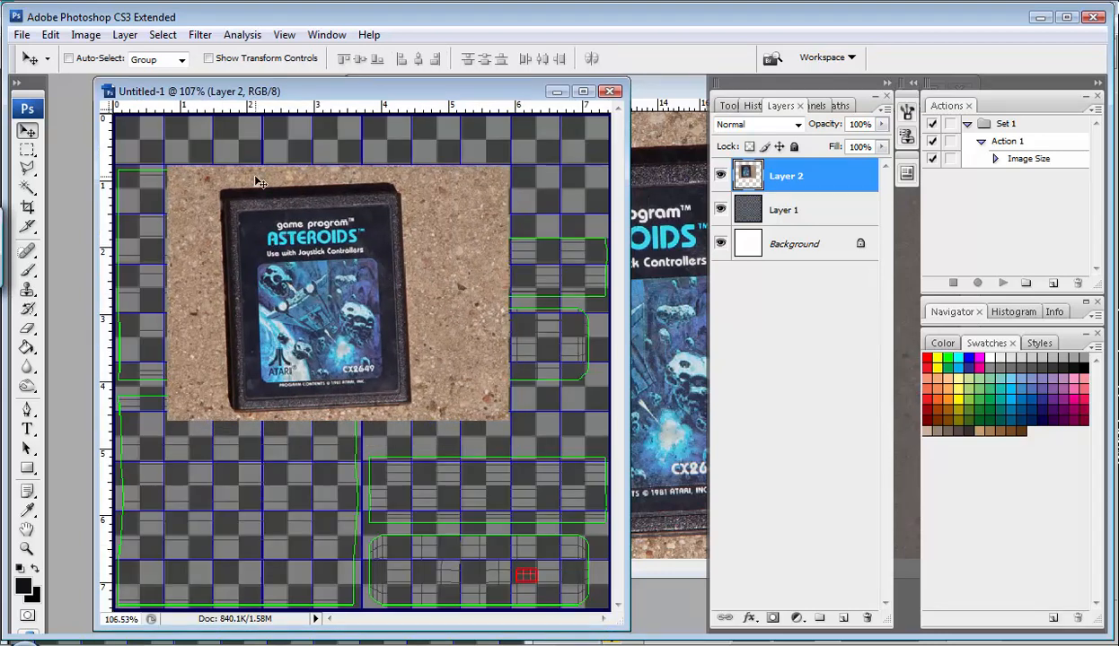
# Step: Rotate the cartridge photo layer 3.4° clockwise to straighten the cartridge
pyautogui.hotkey('ctrl', 't')
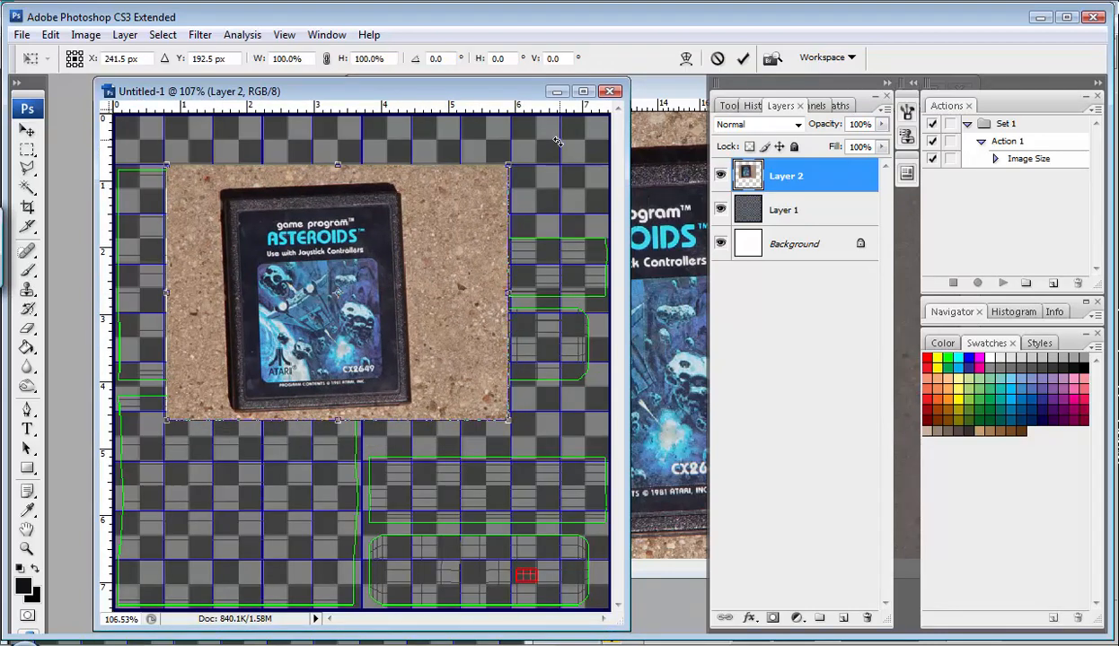
pyautogui.moveTo(539, 143); pyautogui.dragTo(553, 164)
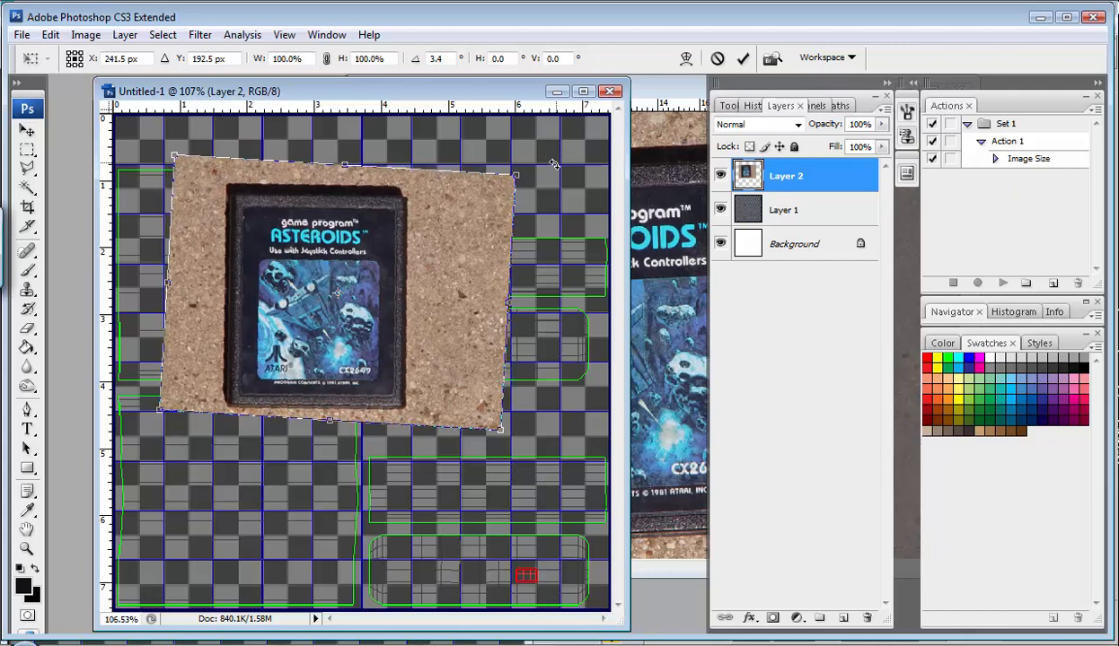
pyautogui.press('Return')
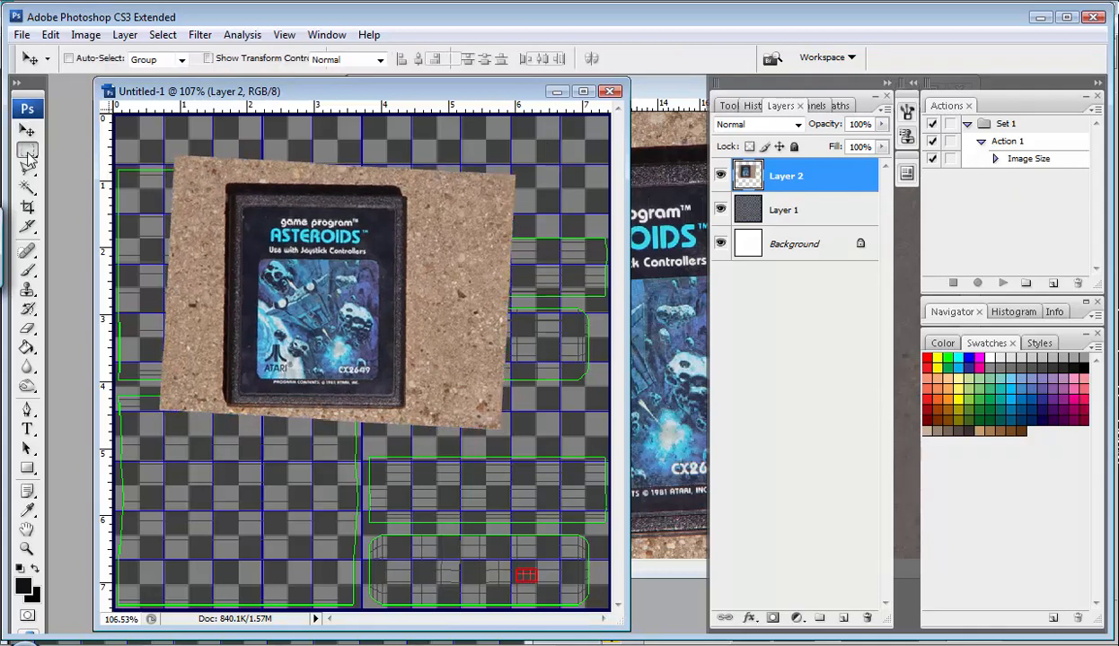
# Step: Select the Asteroids label with a rectangular marquee, delete everything outside it on the photo layer, and deselect
pyautogui.click(28, 151)
pyautogui.moveTo(242, 206); pyautogui.dragTo(393, 393)
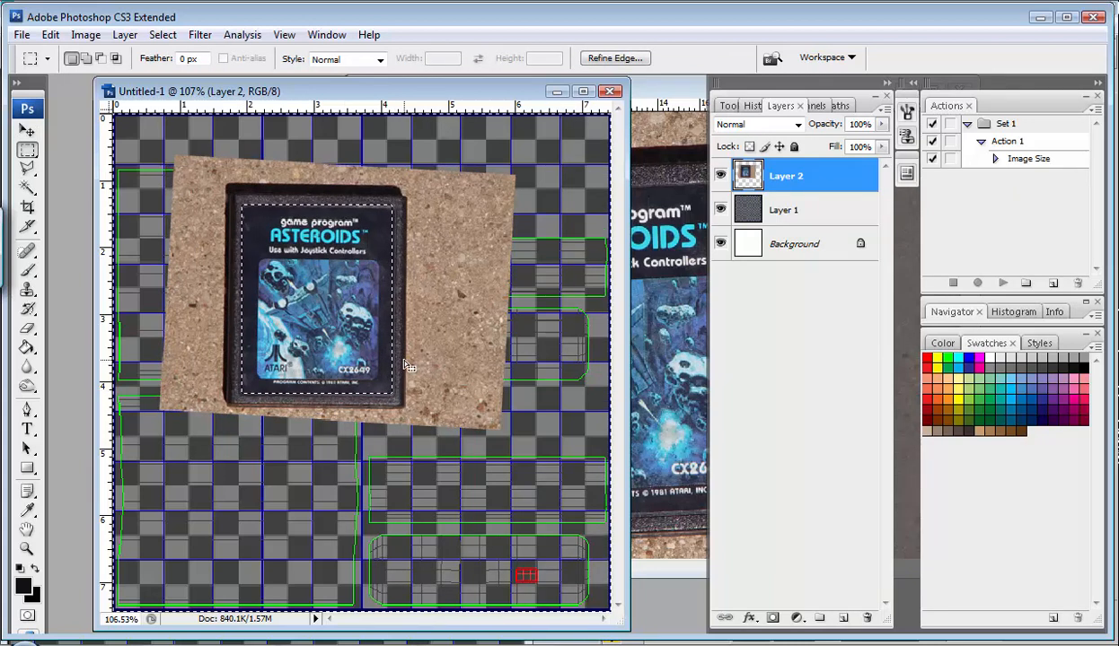
pyautogui.hotkey('ctrl', 'shift', 'i')
pyautogui.press('Delete')
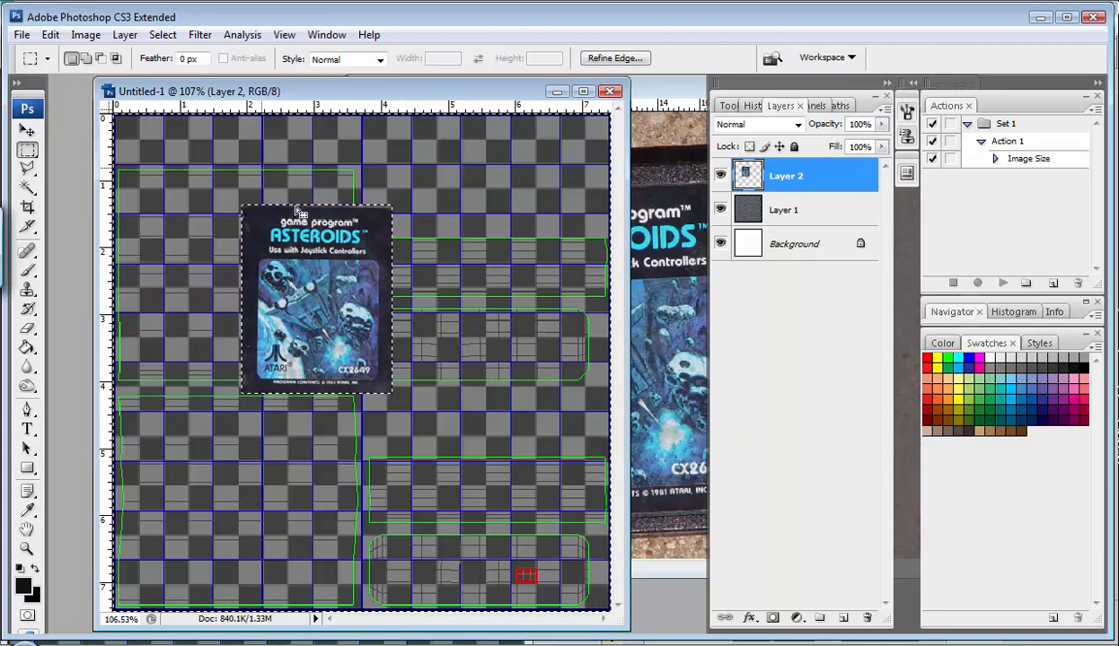
pyautogui.hotkey('ctrl', 'd')
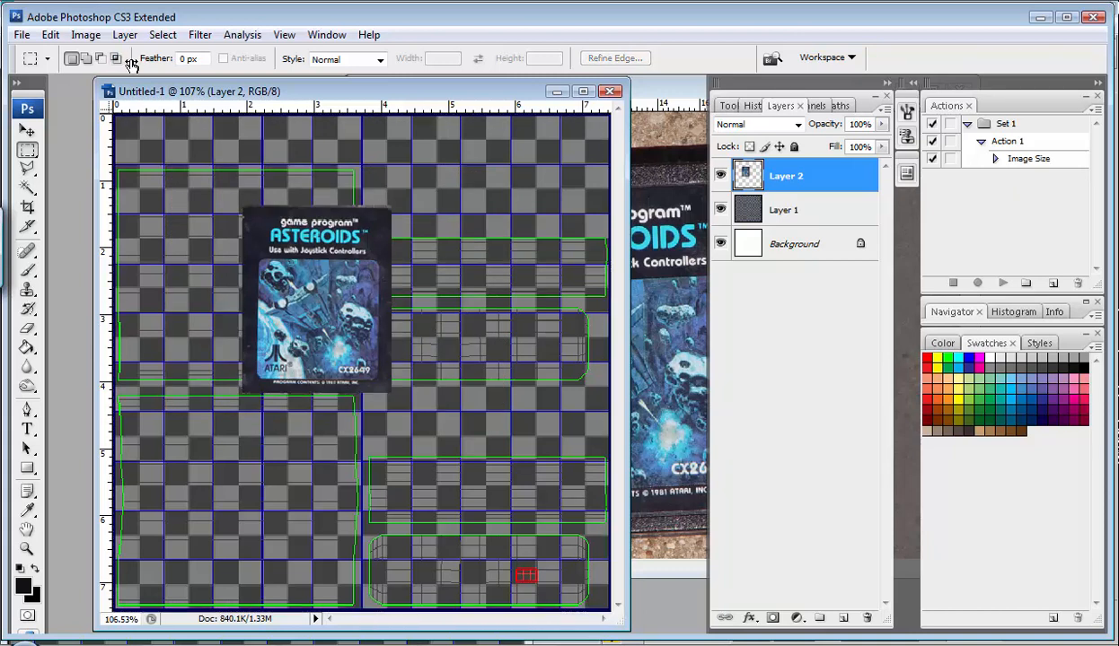
# Step: Increase the label's contrast with an S-shaped RGB Curves adjustment, raising the highlights and lowering the shadows from input 89 to output 60
pyautogui.click(90, 38)
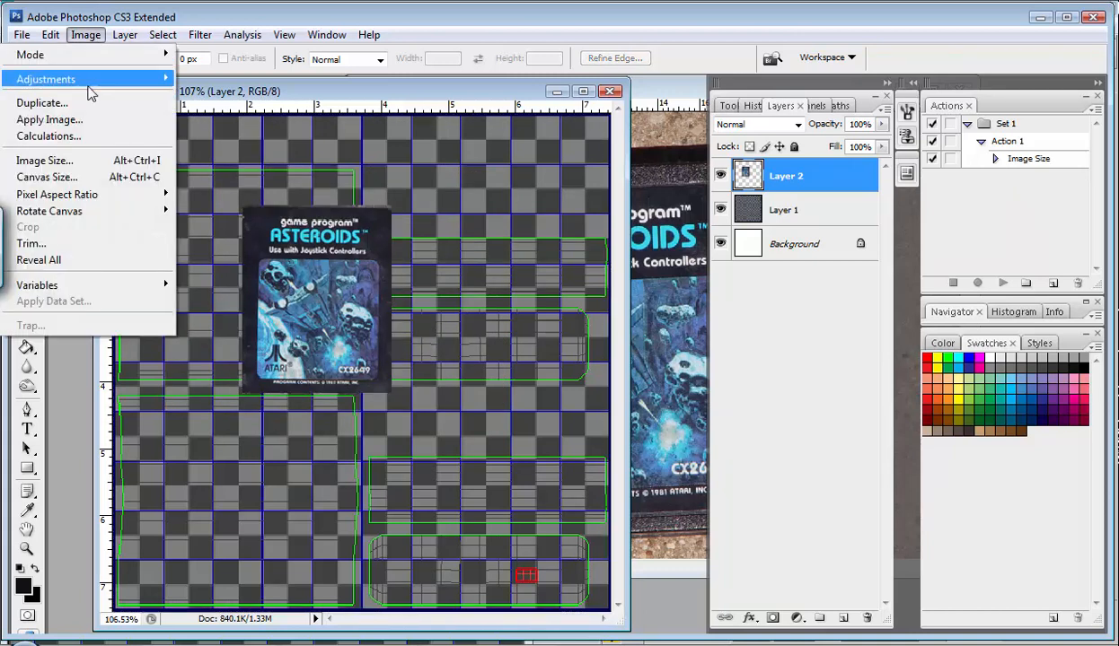
pyautogui.moveTo(90, 78)
pyautogui.click(249, 145)
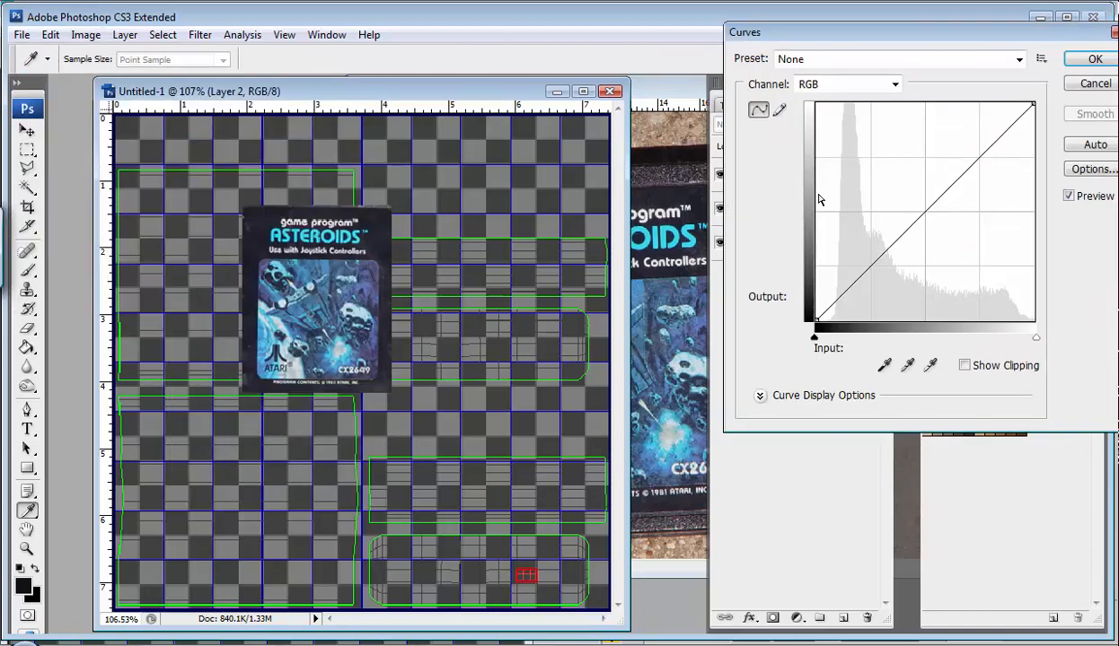
pyautogui.moveTo(971, 160); pyautogui.dragTo(965, 135)
pyautogui.moveTo(872, 244); pyautogui.dragTo(893, 267)
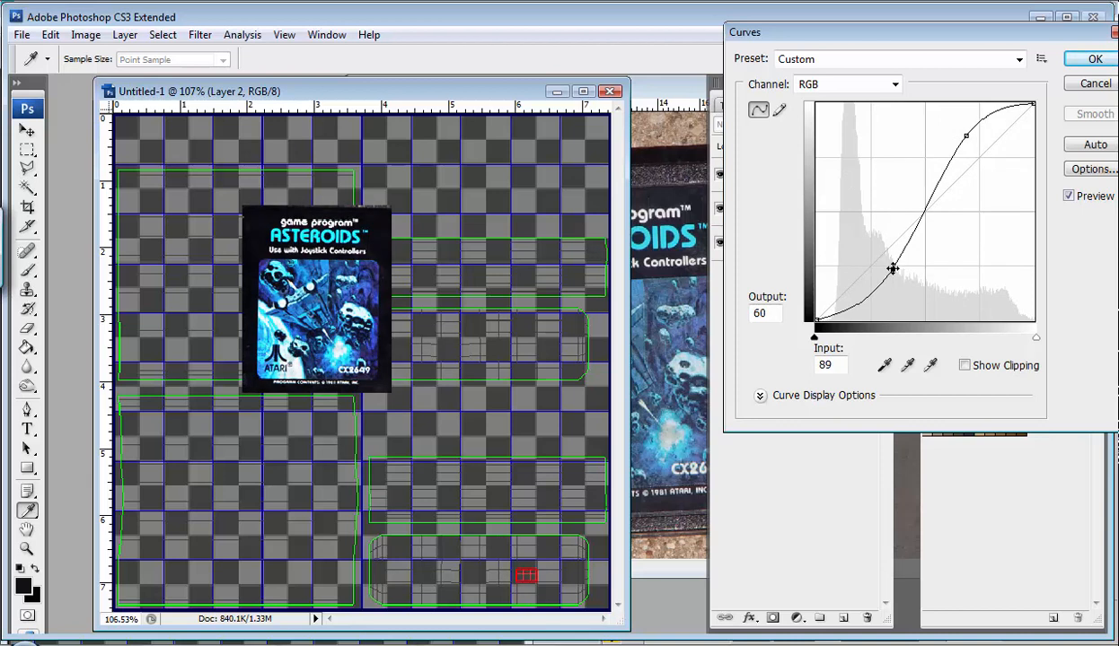
pyautogui.click(1082, 63)
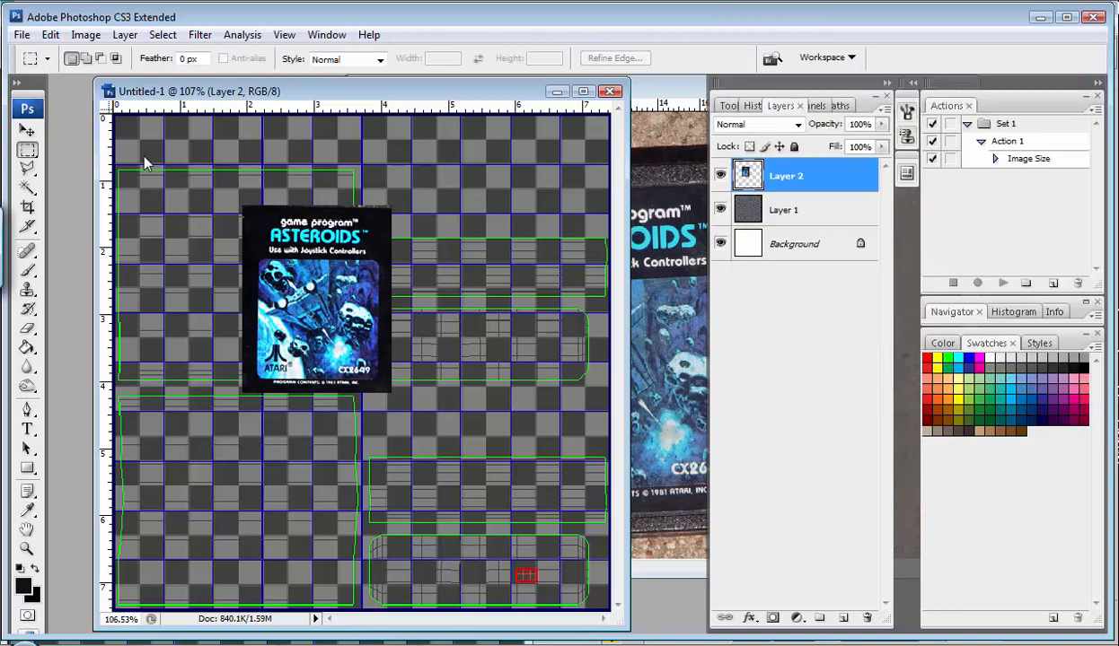
# Step: Move the Asteroids front label into the upper-left UV shell and enlarge it slightly to fit, centring it horizontally
pyautogui.click(26, 131)
pyautogui.moveTo(360, 269); pyautogui.dragTo(276, 248)
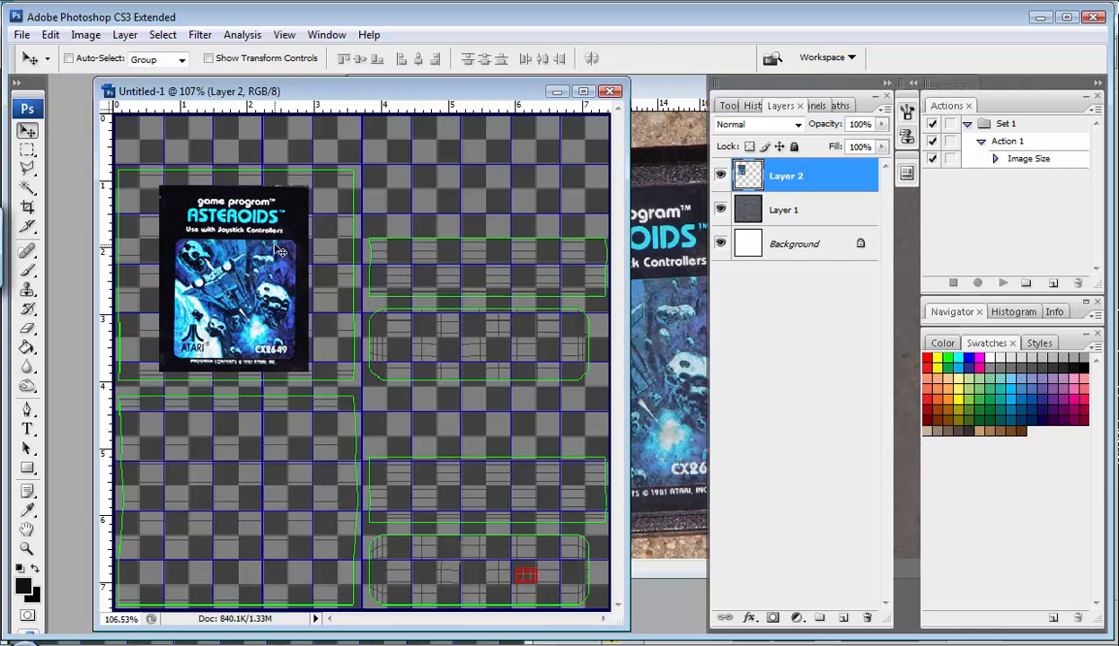
pyautogui.hotkey('ctrl', 't')
pyautogui.moveTo(308, 189); pyautogui.dragTo(315, 181)
pyautogui.press('Return')
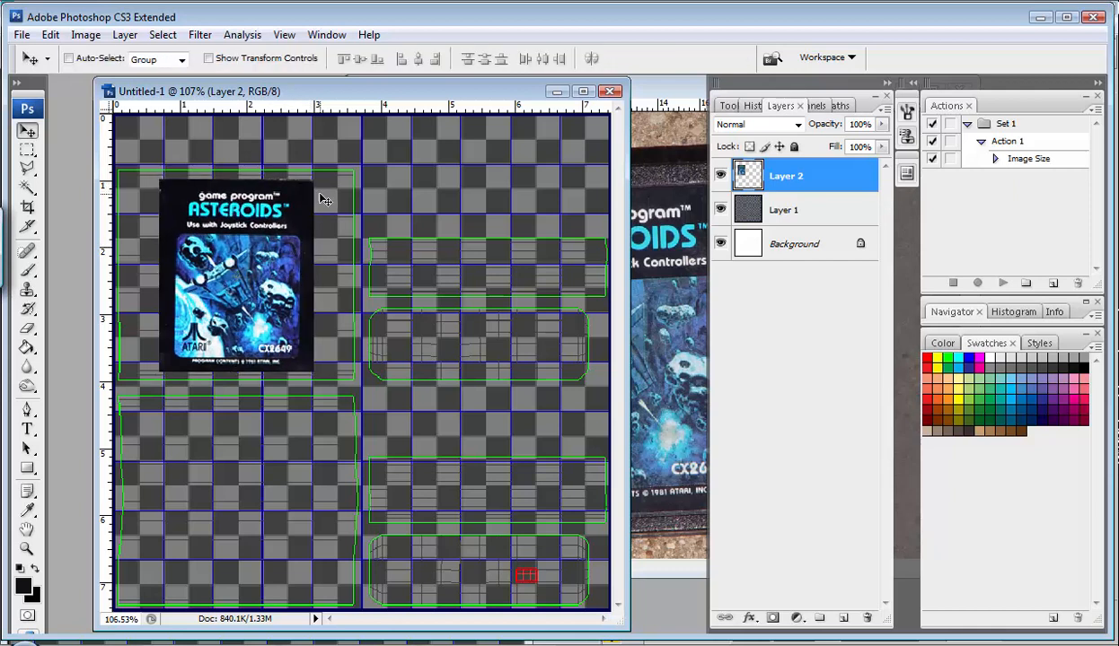
pyautogui.moveTo(273, 230); pyautogui.dragTo(276, 230)
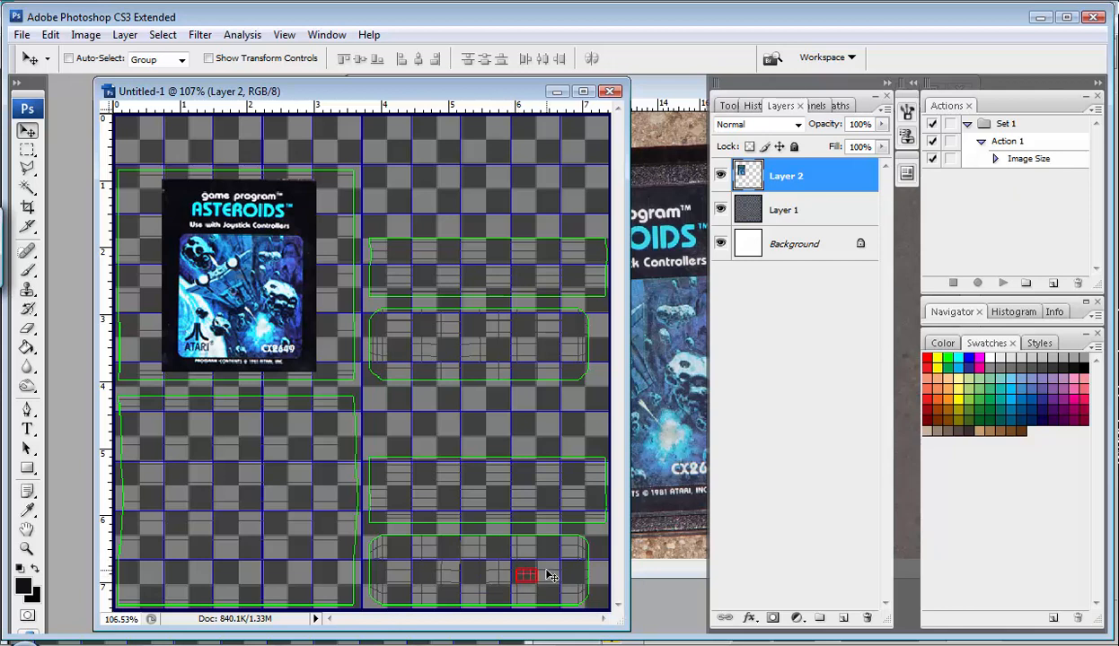
# Step: Open the cartridge end photo DSC08677 - Copy.JPG from the Desktop
pyautogui.click(22, 35)
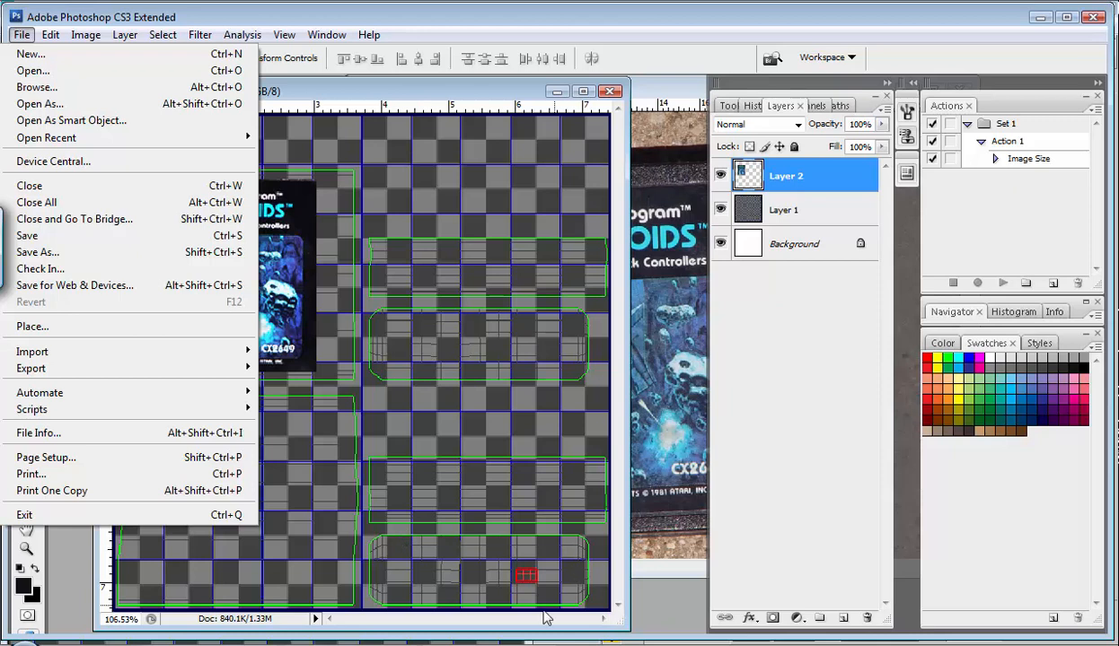
pyautogui.click(89, 70)
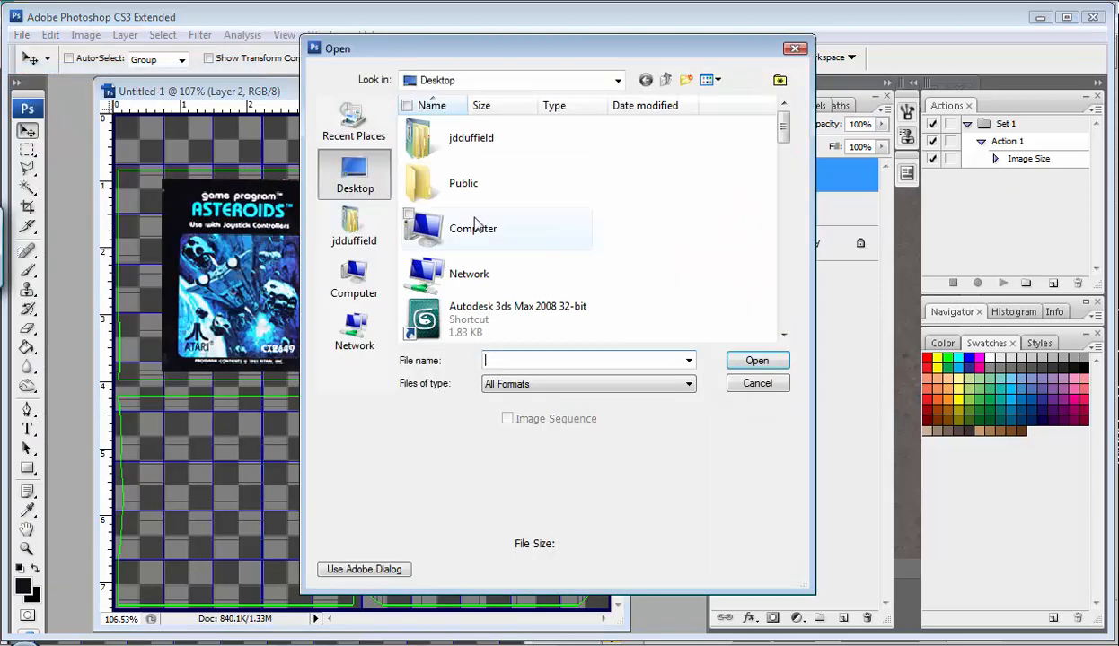
pyautogui.moveTo(782, 125); pyautogui.dragTo(783, 224)
pyautogui.click(436, 208)
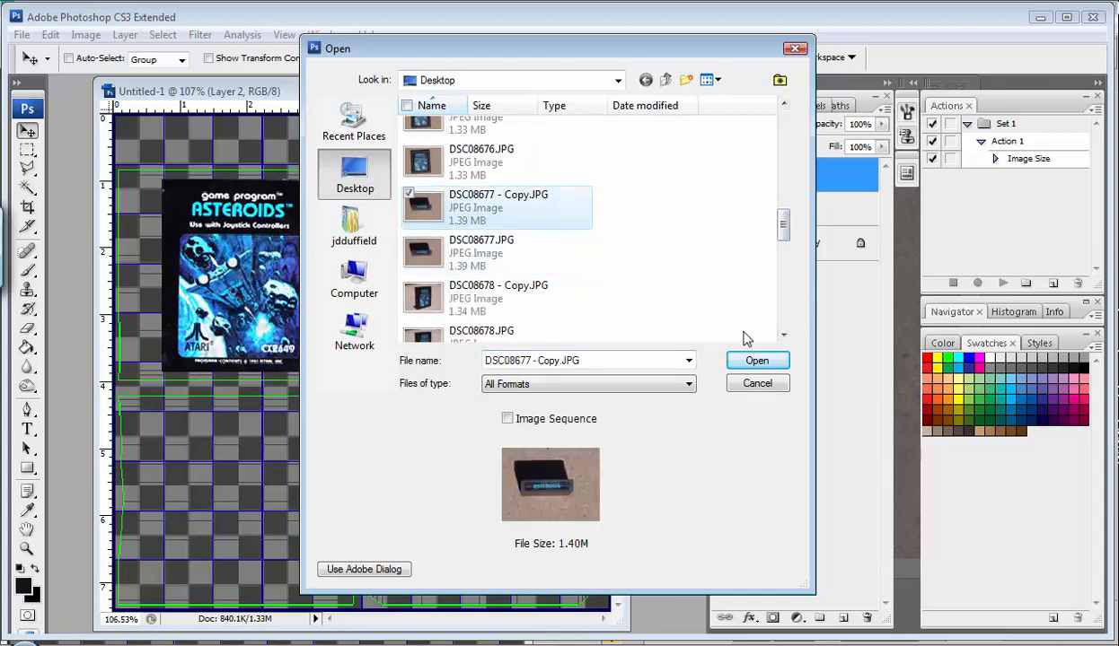
pyautogui.click(757, 361)
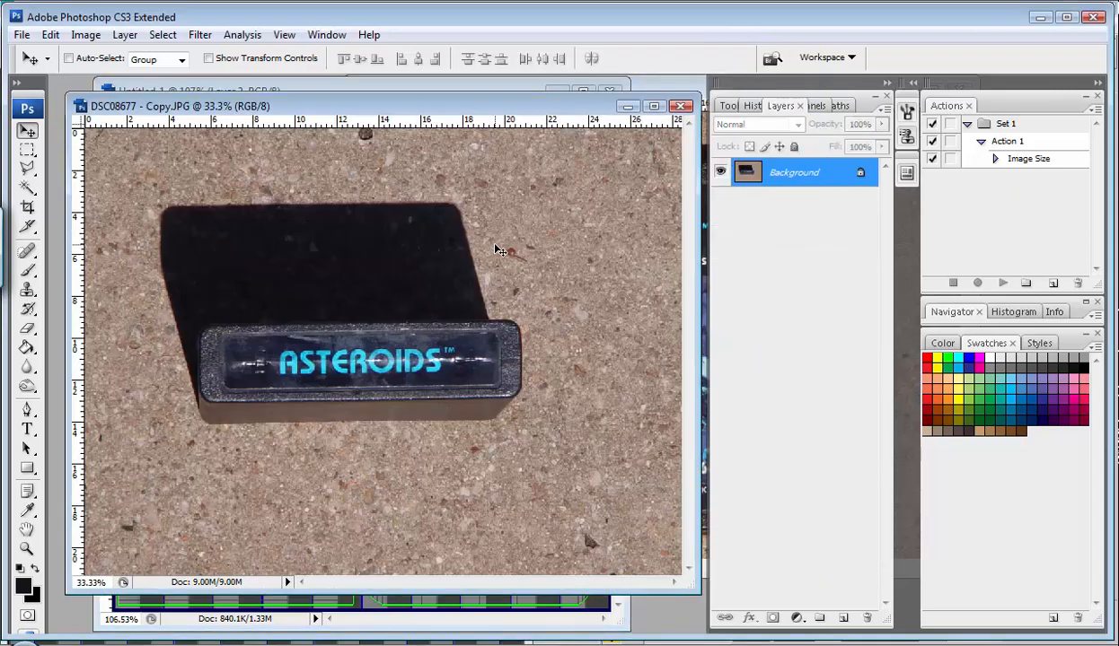
# Step: Select the Asteroids end label with a rectangular marquee, copy it, and paste it into the Untitled-1 texture document
pyautogui.click(28, 149)
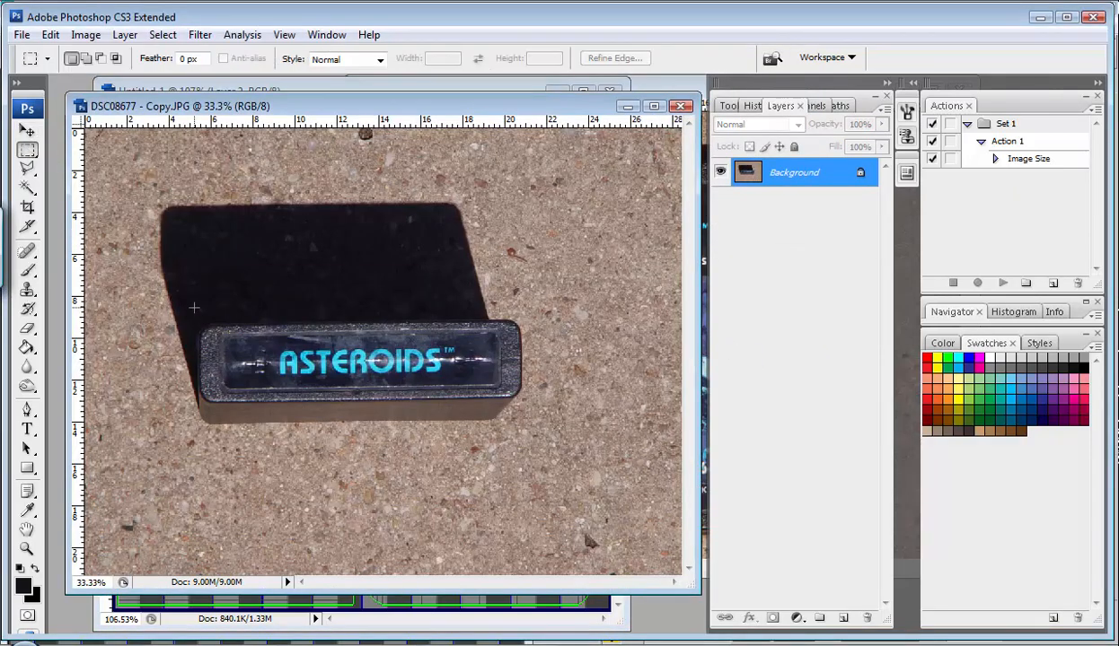
pyautogui.moveTo(230, 338); pyautogui.dragTo(494, 386)
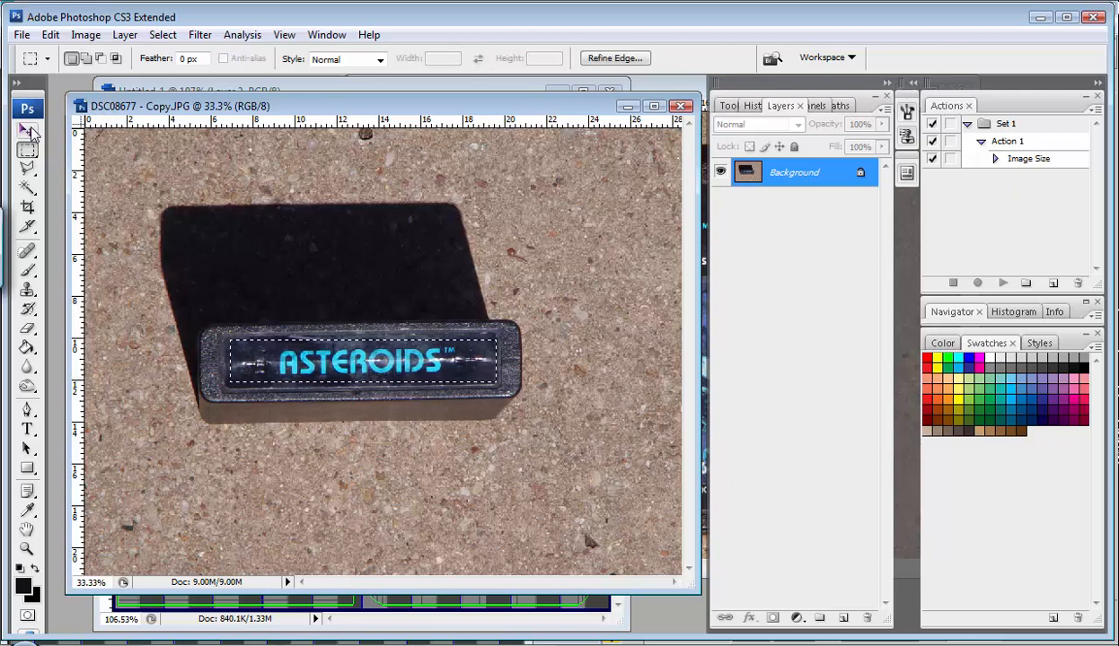
pyautogui.click(50, 35)
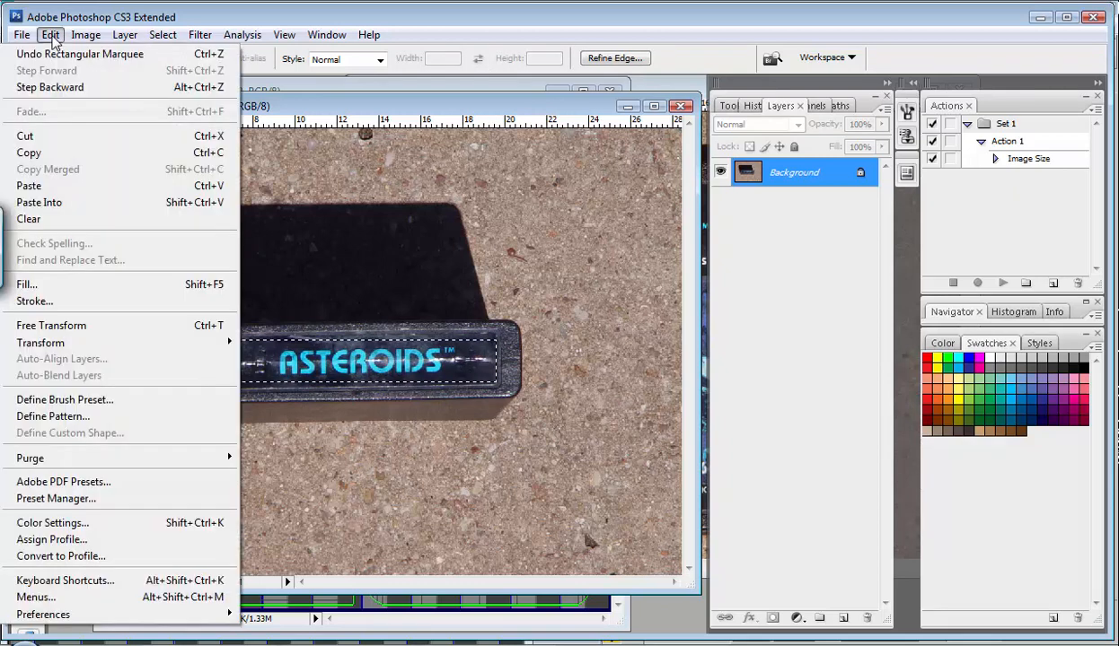
pyautogui.click(65, 153)
pyautogui.click(279, 92)
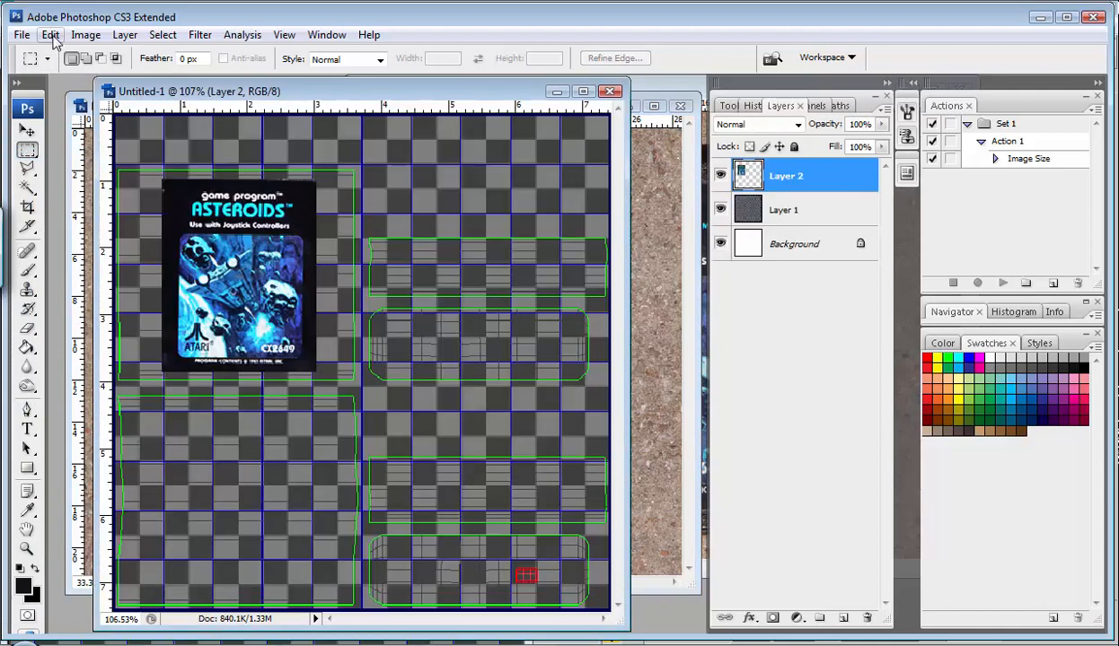
pyautogui.click(50, 35)
pyautogui.click(61, 186)
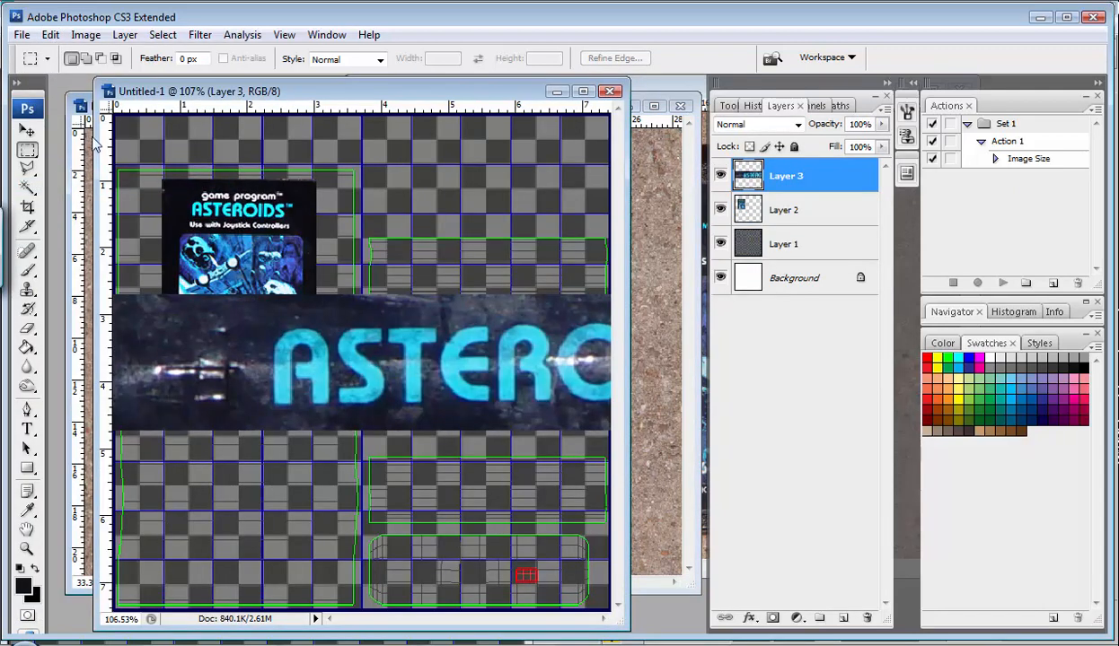
# Step: Scale the pasted end label down proportionally and place it inside the lowest rounded UV shell
pyautogui.click(28, 131)
pyautogui.click(50, 35)
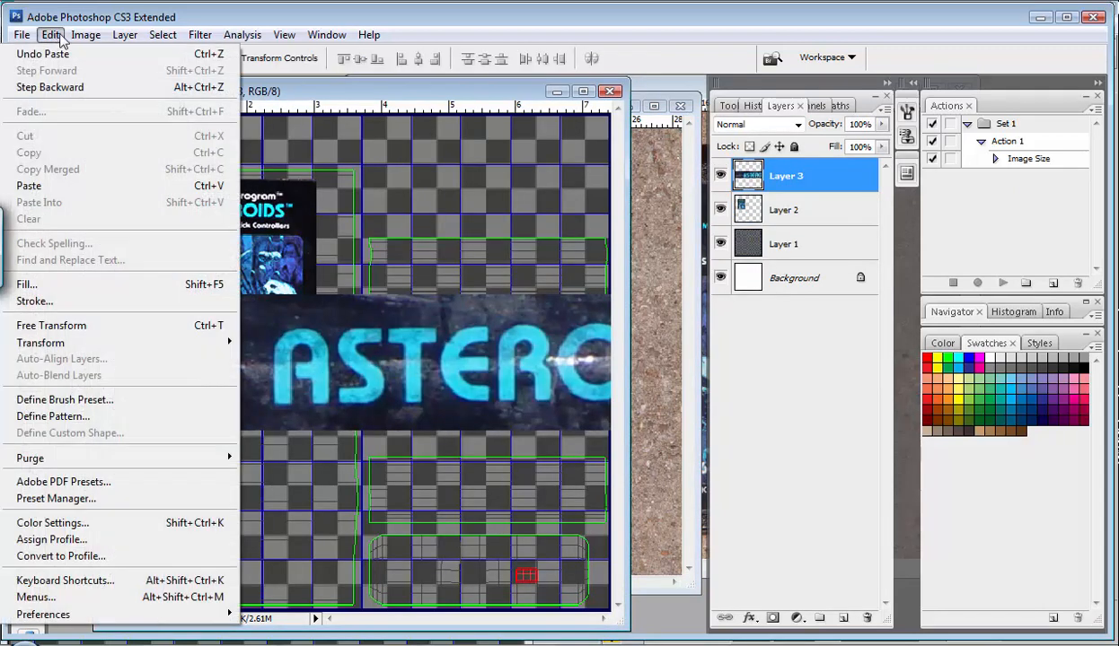
pyautogui.click(54, 326)
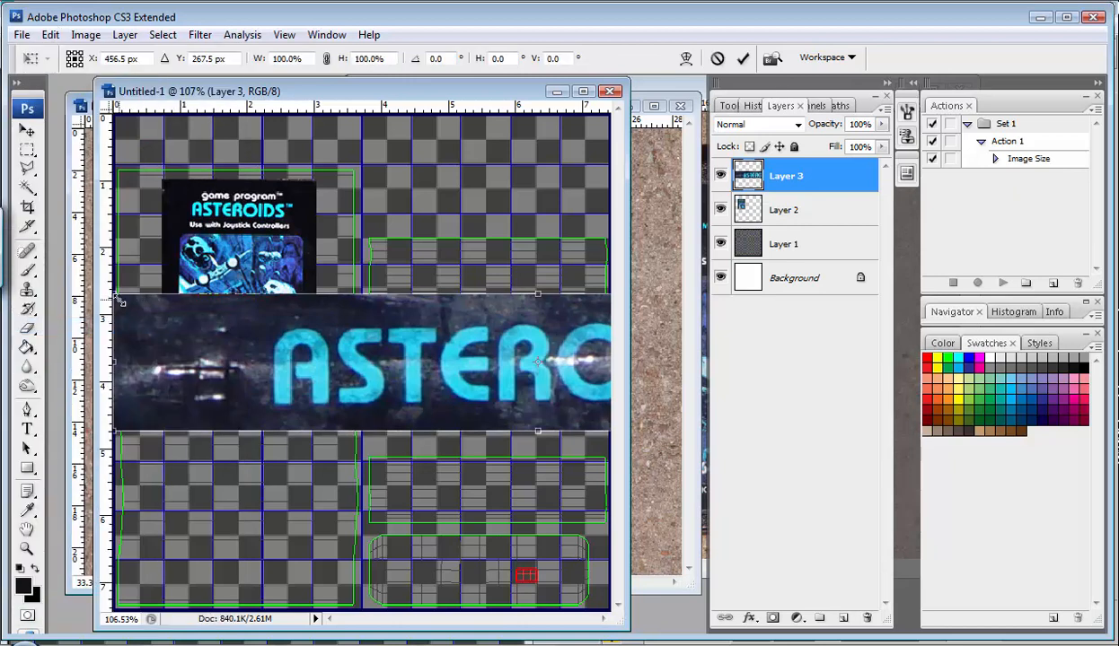
pyautogui.keyDown('shift'); pyautogui.moveTo(116, 295); pyautogui.dragTo(492, 356); pyautogui.keyUp('shift')
pyautogui.moveTo(526, 393); pyautogui.dragTo(442, 578)
pyautogui.press('Return')
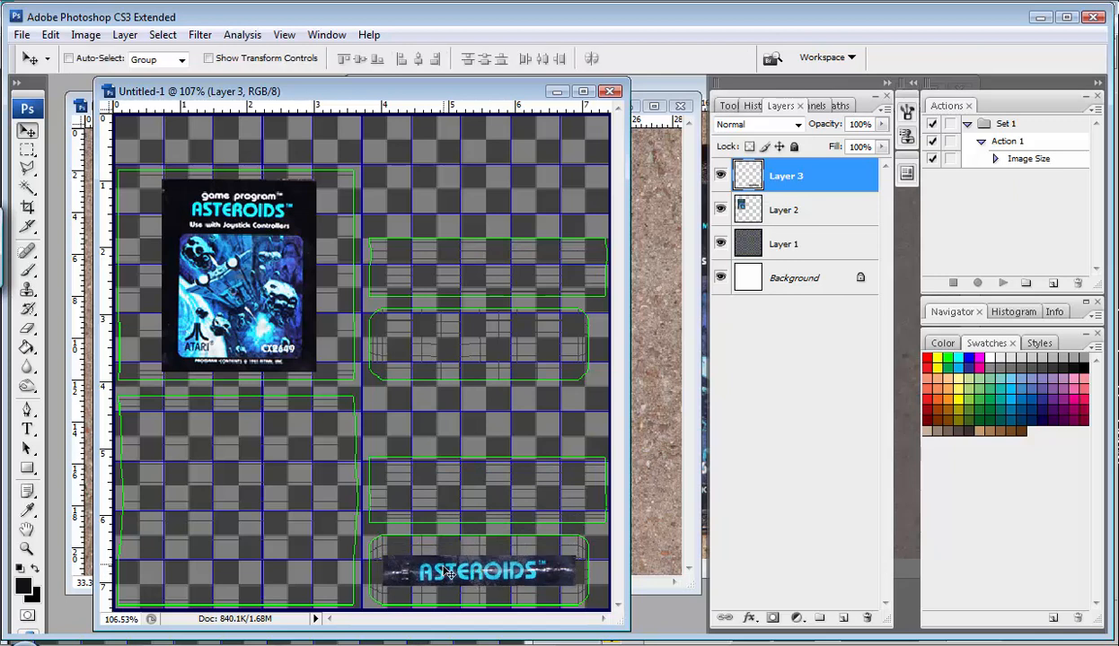
# Step: Increase the end label's contrast with a Curves adjustment, raising the highlights and lowering the shadows
pyautogui.click(86, 35)
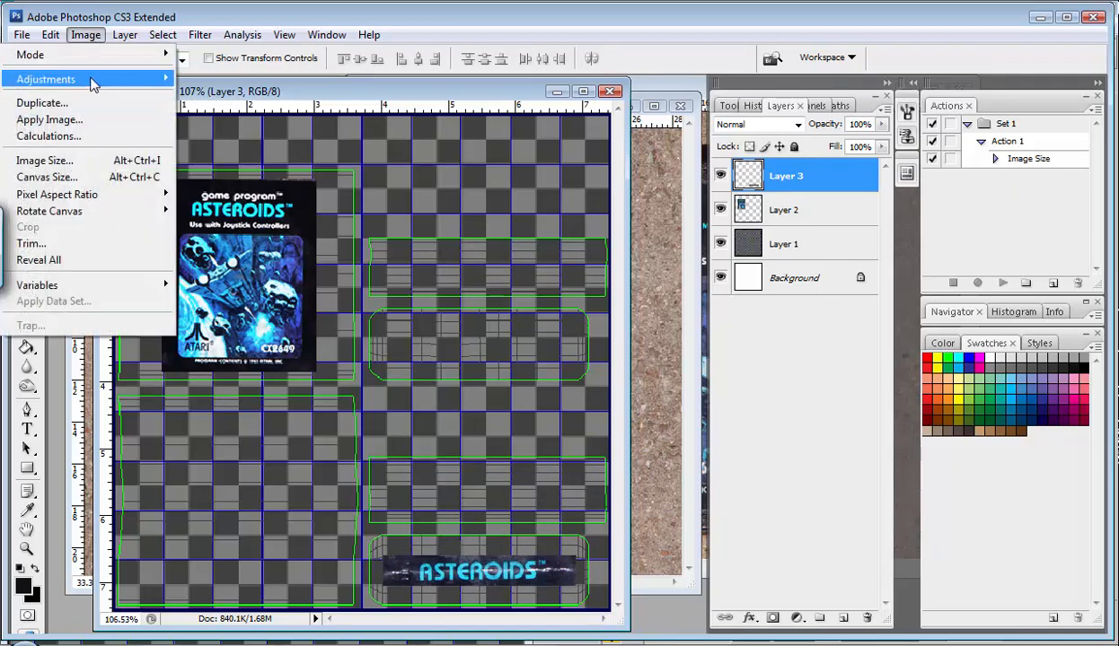
pyautogui.moveTo(95, 80)
pyautogui.click(247, 141)
pyautogui.moveTo(985, 152); pyautogui.dragTo(981, 132)
pyautogui.moveTo(881, 261); pyautogui.dragTo(887, 277)
pyautogui.click(1094, 58)
# Step: Trim both glare-marked ends of the end label beside the Asteroids lettering using rectangular selections, and deselect
pyautogui.press('m')
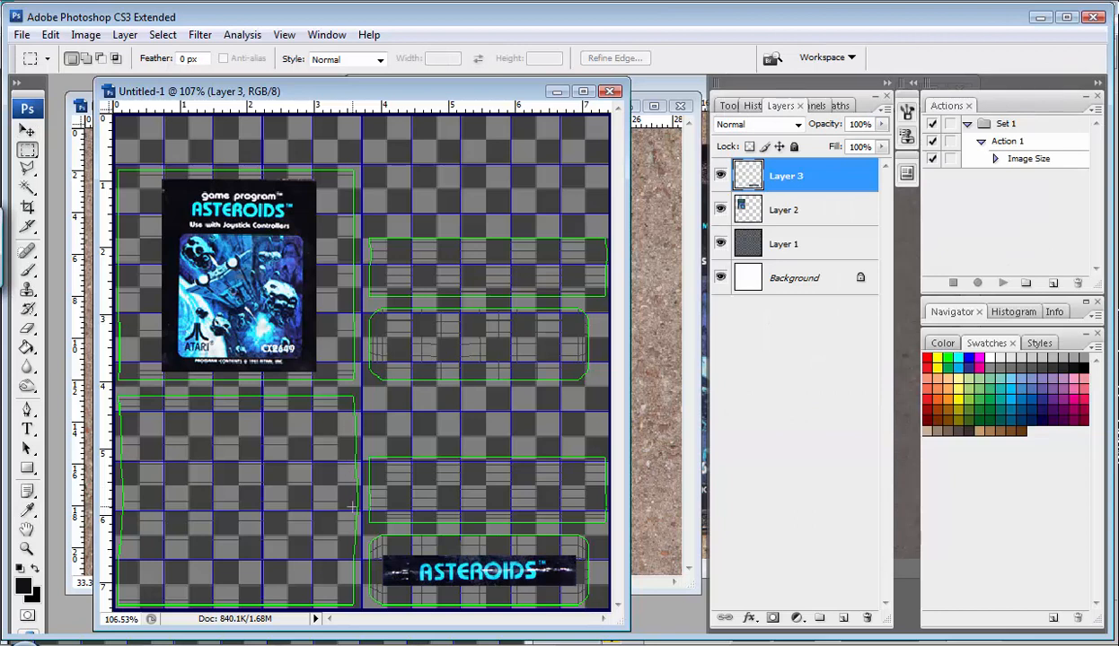
pyautogui.moveTo(352, 509); pyautogui.dragTo(412, 606)
pyautogui.press('Delete')
pyautogui.moveTo(608, 513); pyautogui.dragTo(562, 611)
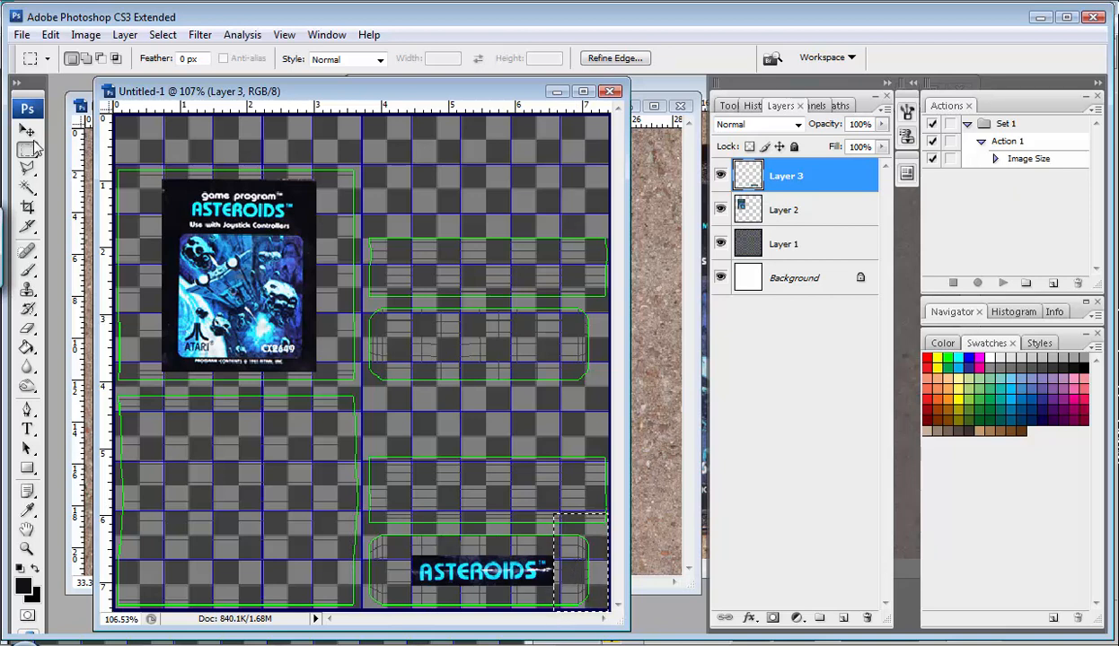
pyautogui.click(28, 133)
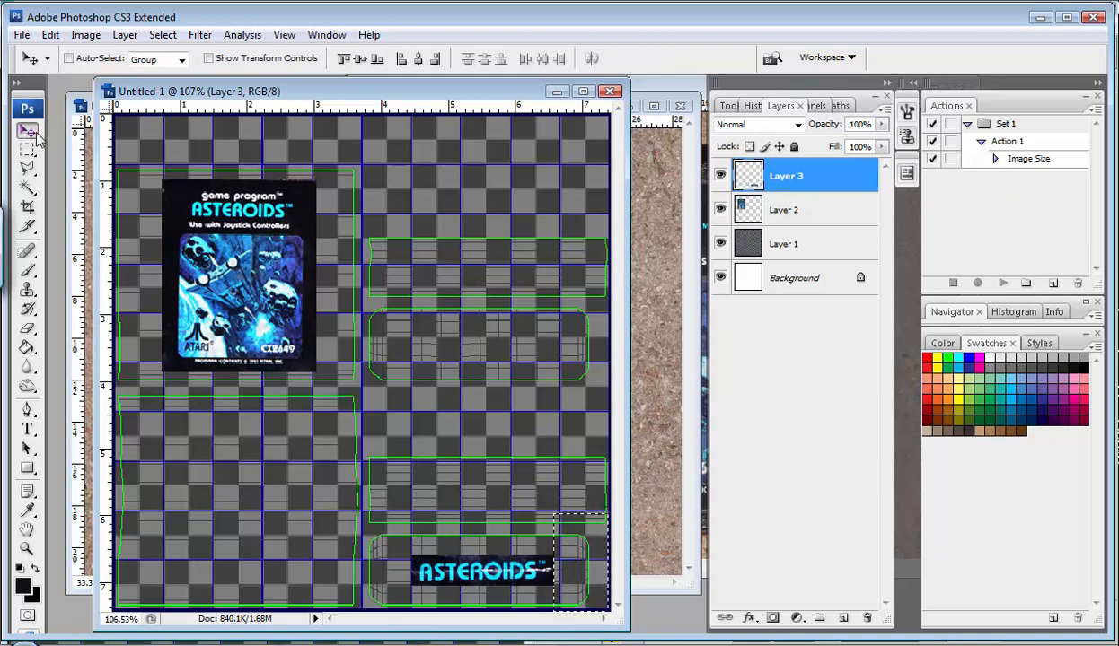
pyautogui.hotkey('ctrl', 'd')
# Step: Enlarge the trimmed end label proportionally to about 126.8% so it fills more of its rounded UV shell
pyautogui.hotkey('ctrl', 't')
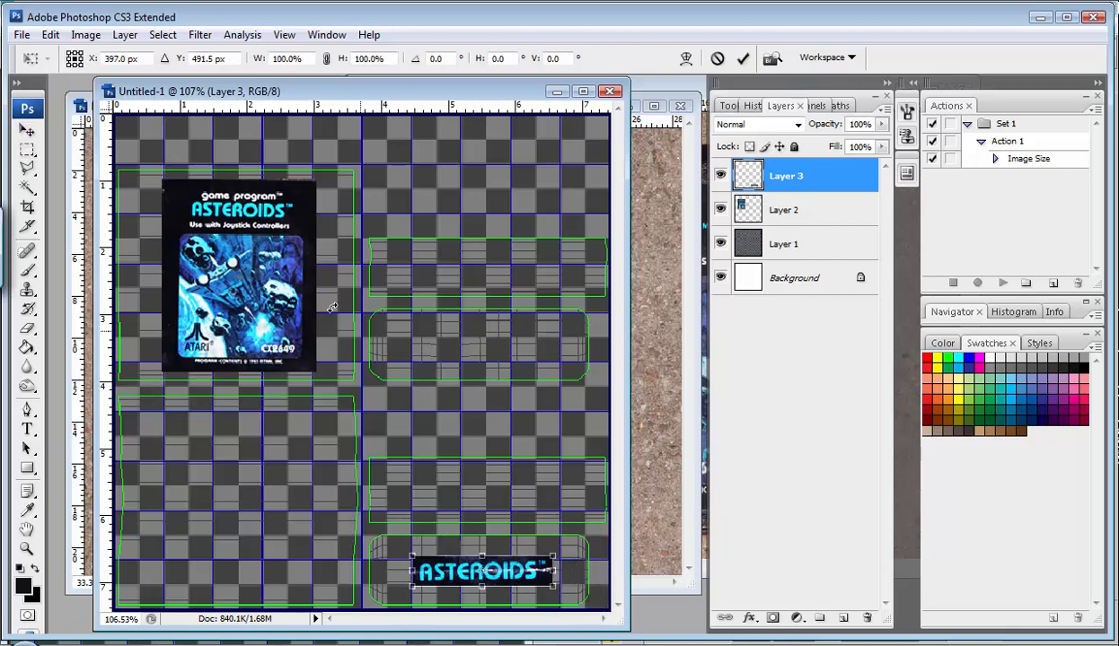
pyautogui.keyDown('shift'); pyautogui.moveTo(402, 553); pyautogui.dragTo(383, 548); pyautogui.keyUp('shift')
pyautogui.keyDown('shift'); pyautogui.moveTo(551, 585); pyautogui.dragTo(570, 603); pyautogui.keyUp('shift')
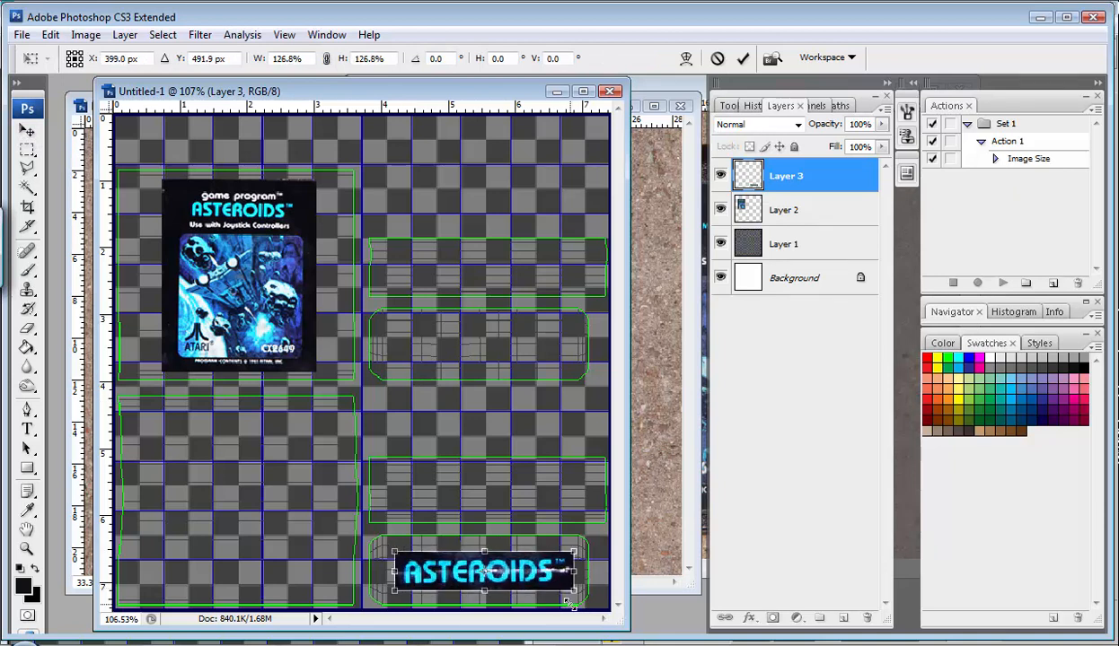
pyautogui.press('Return')
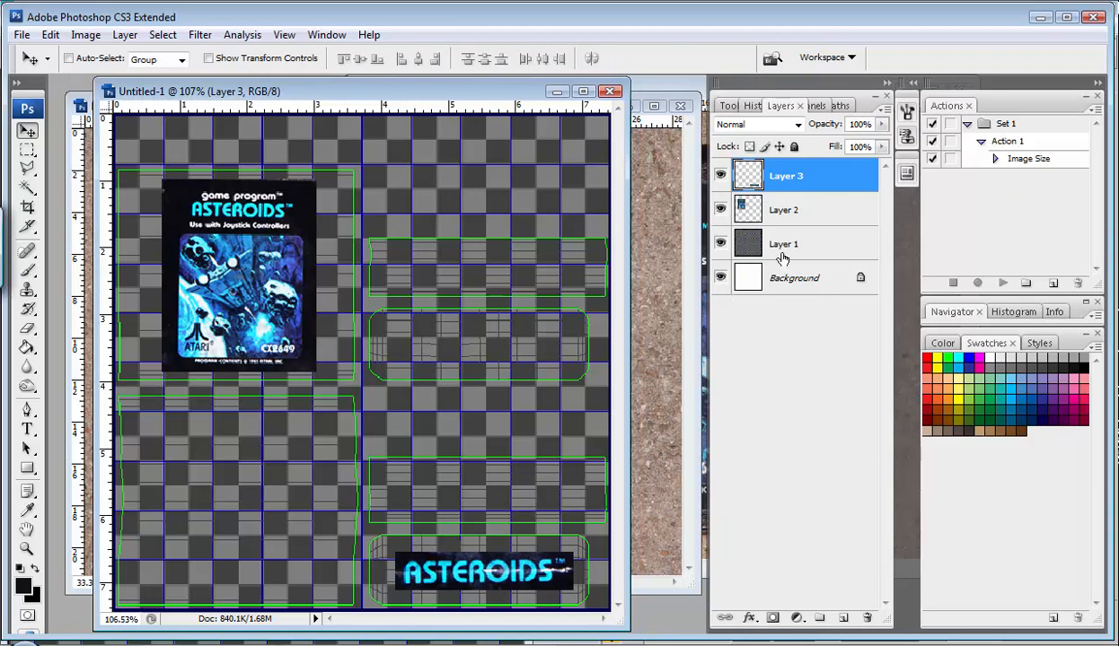
# Step: Create a new layer directly above the front label layer with the default settings
pyautogui.click(780, 204)
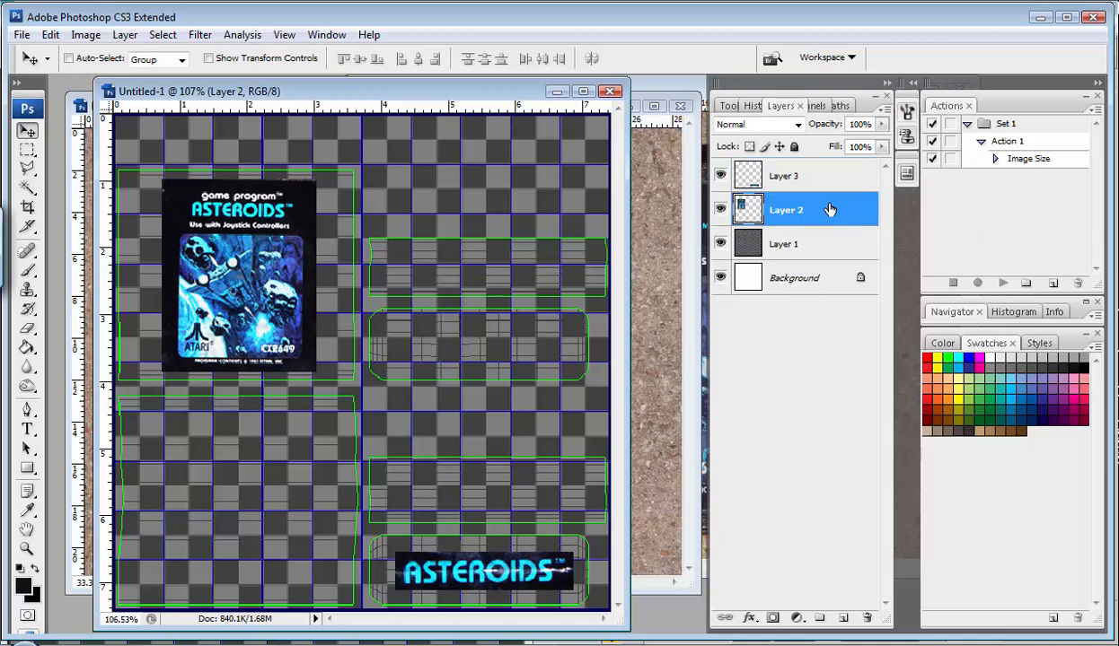
pyautogui.click(885, 109)
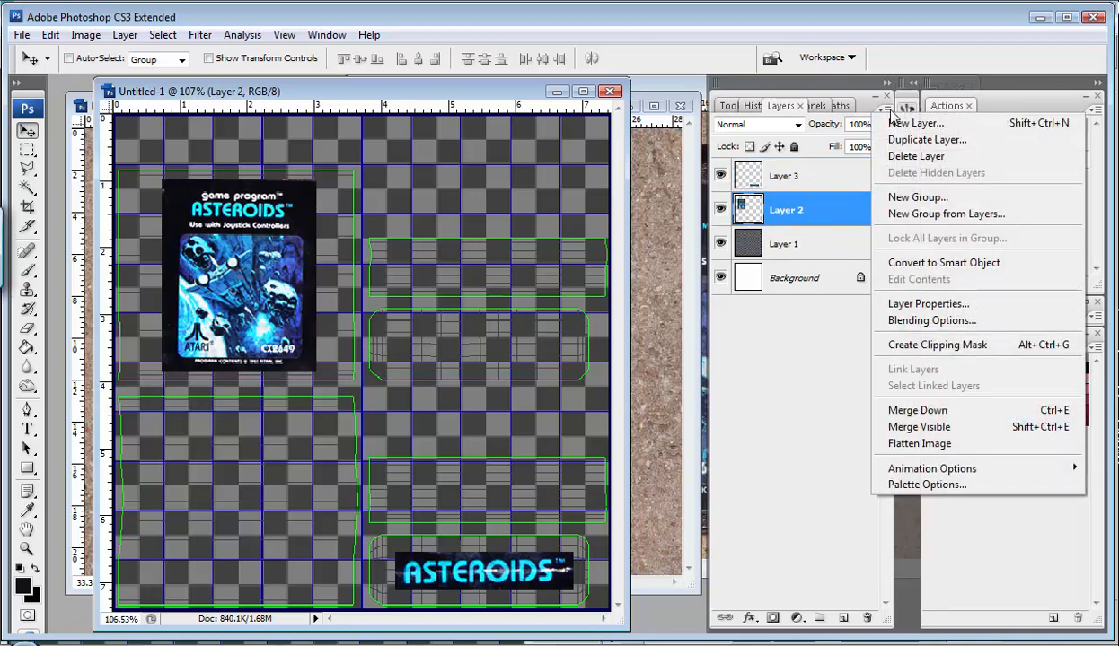
pyautogui.click(889, 111)
pyautogui.click(885, 110)
pyautogui.click(907, 56)
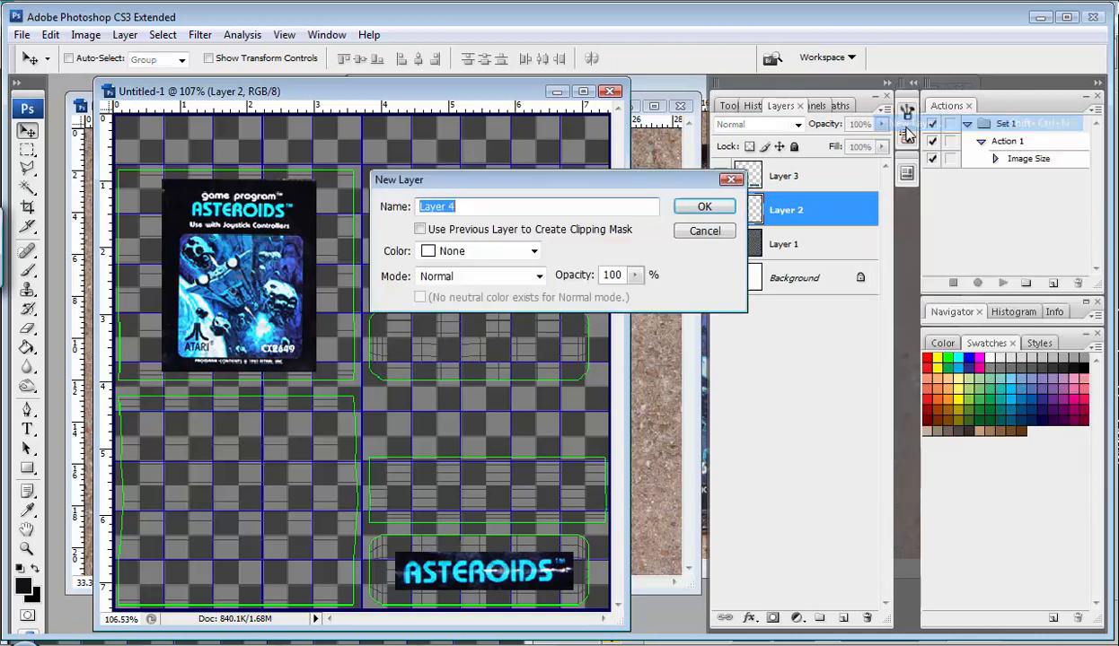
pyautogui.click(704, 207)
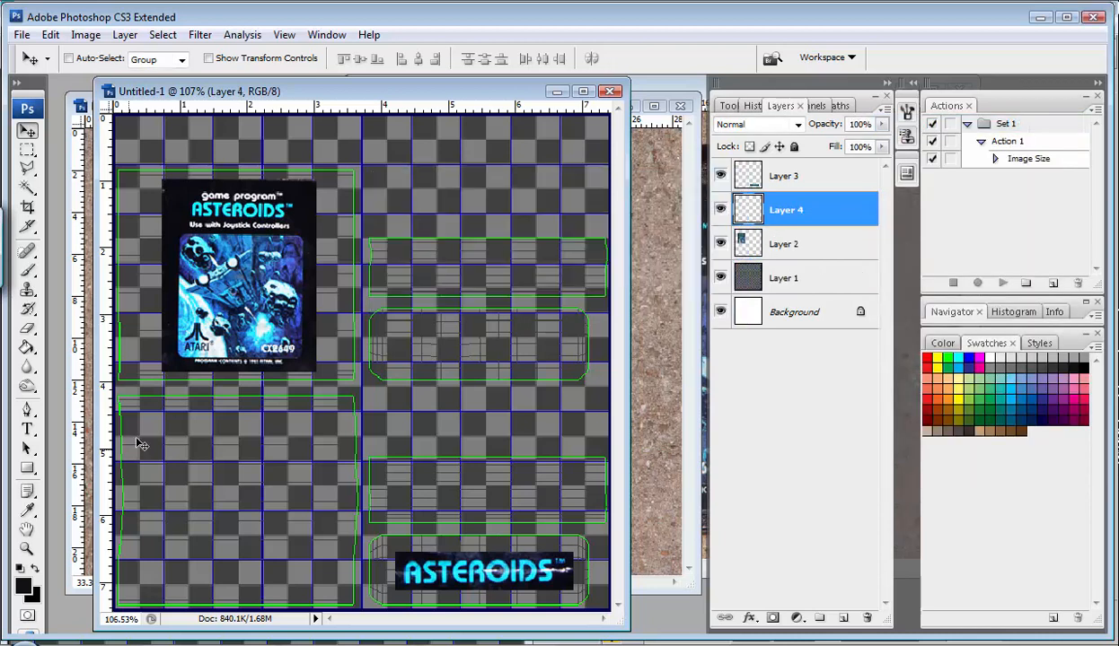
# Step: Fill the new layer with near-black #020202 using the Paint Bucket and place it beneath the front label layer
pyautogui.click(29, 347)
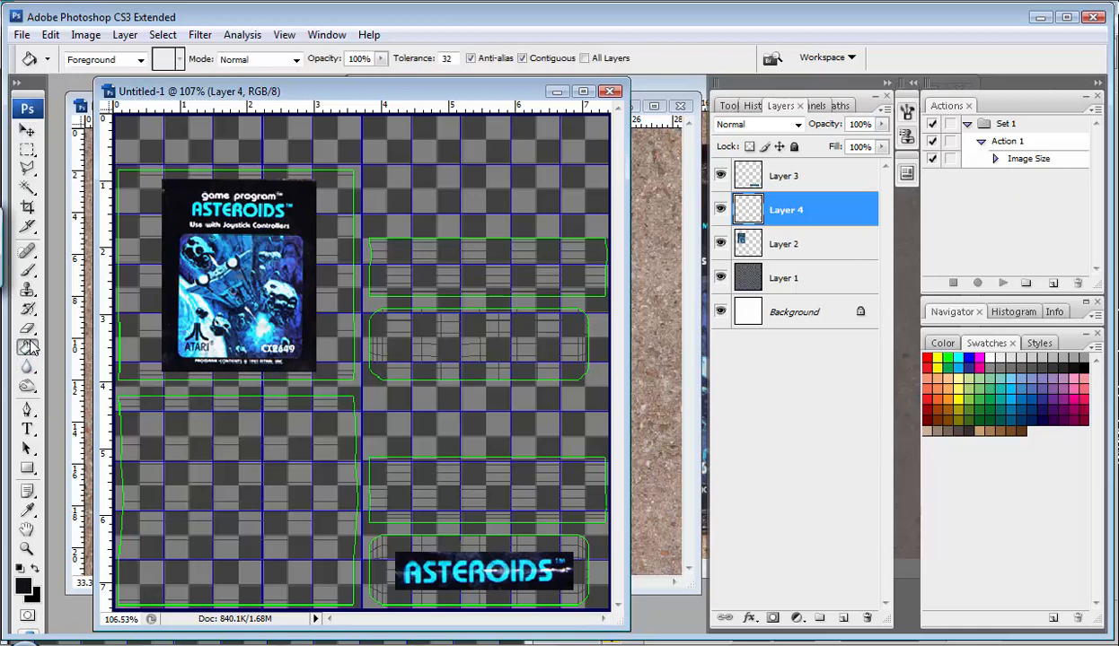
pyautogui.click(25, 588)
pyautogui.click(485, 409)
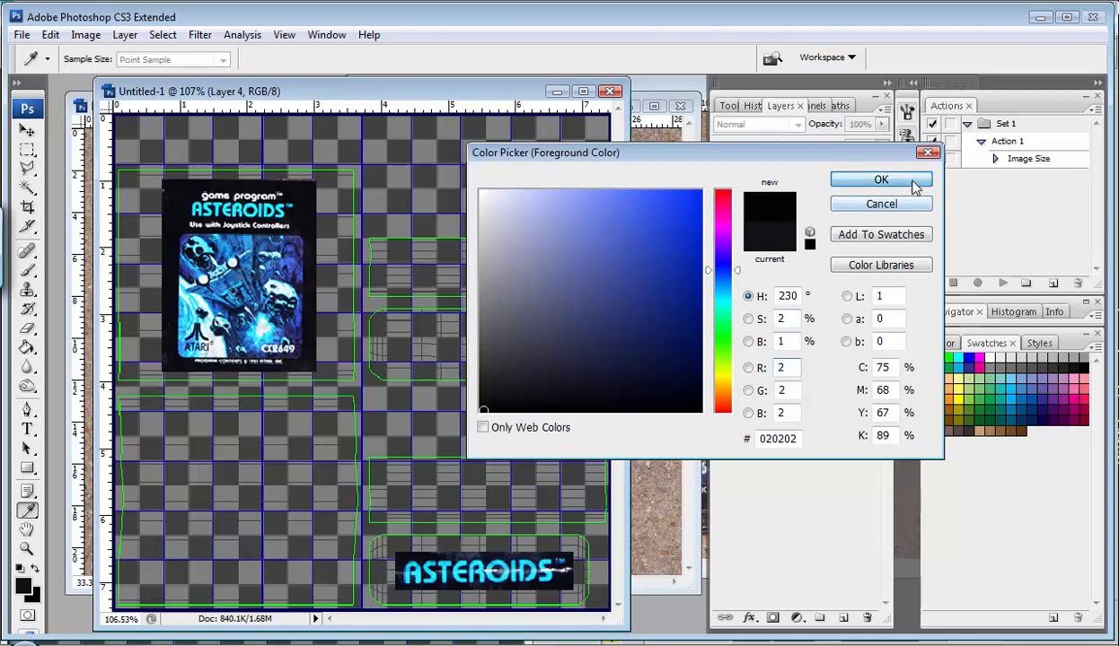
pyautogui.click(914, 179)
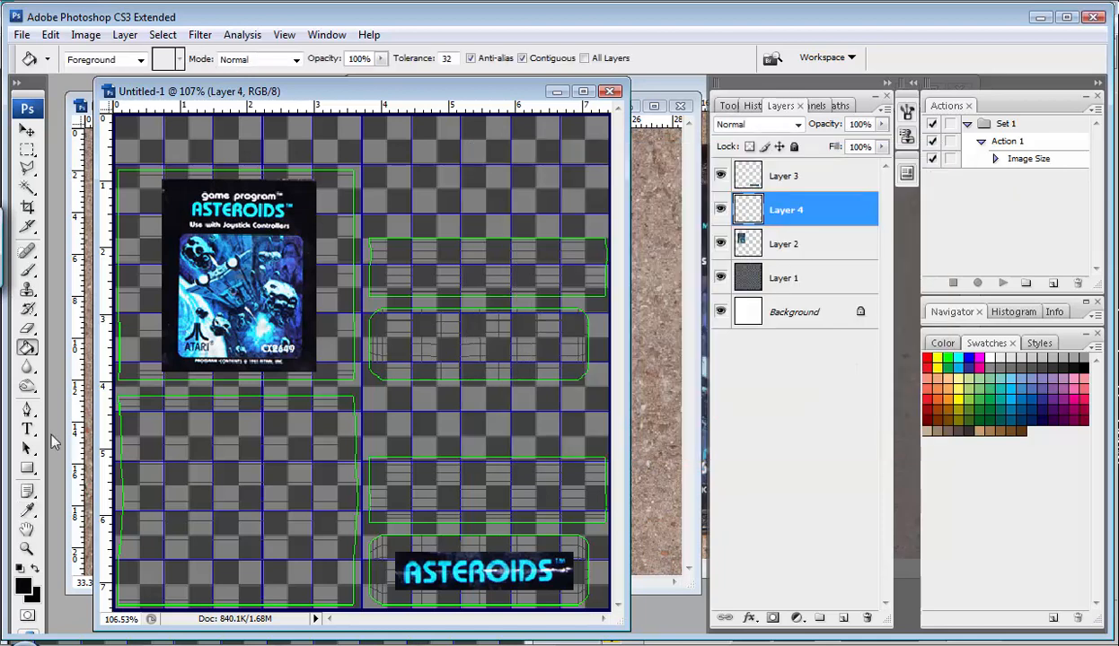
pyautogui.click(403, 261)
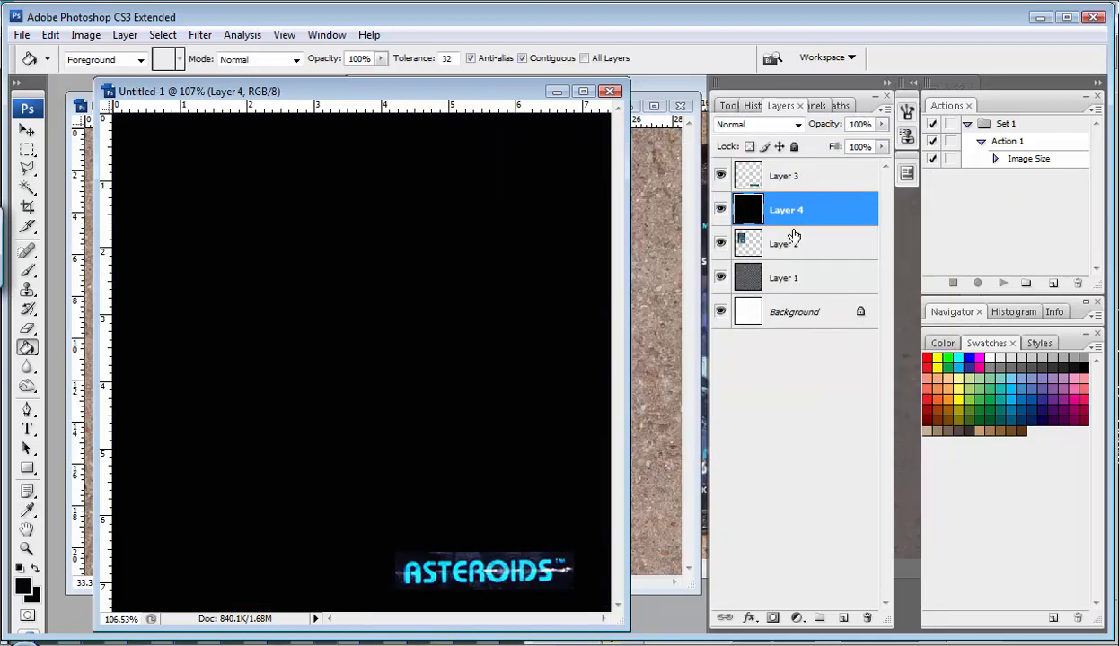
pyautogui.moveTo(796, 221); pyautogui.dragTo(798, 258)
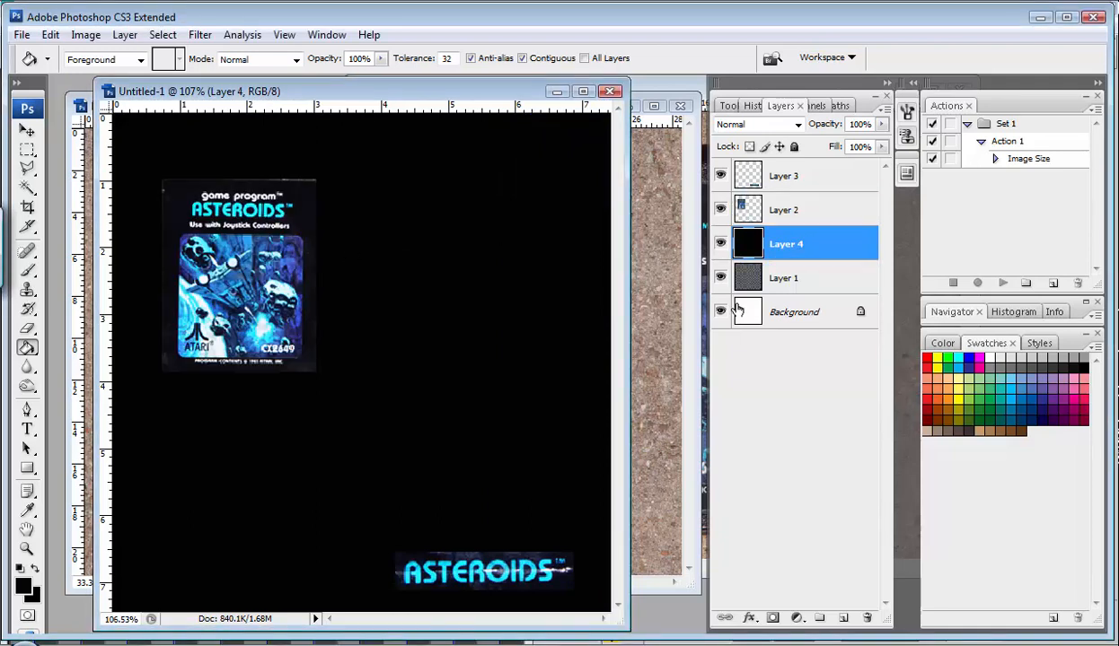
pyautogui.click(200, 34)
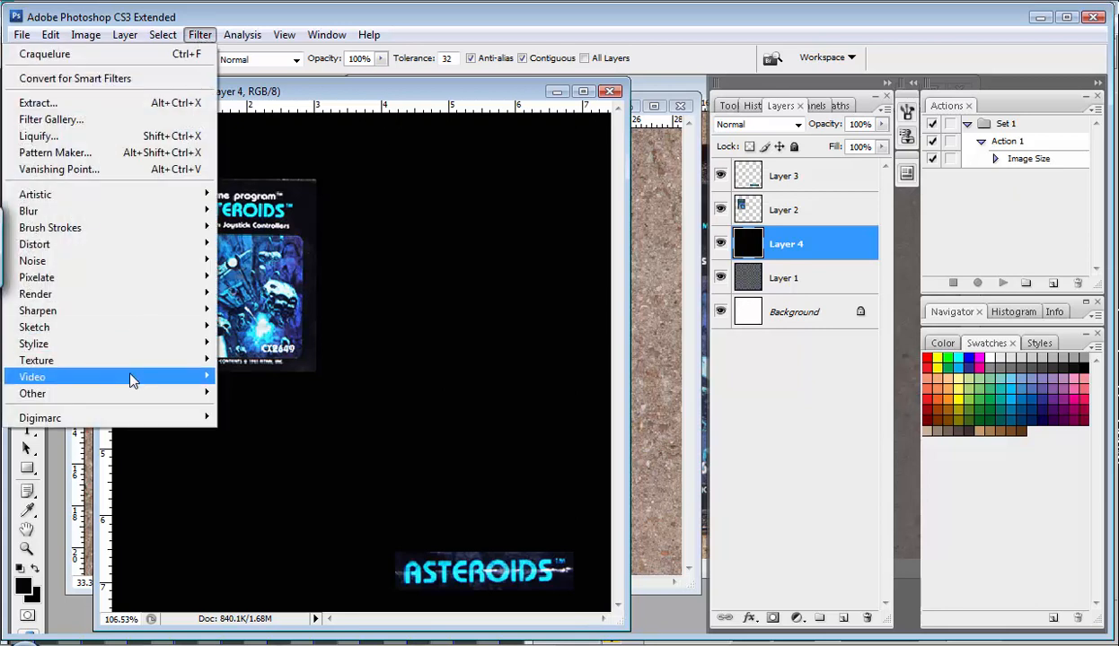
pyautogui.moveTo(130, 362)
pyautogui.click(256, 360)
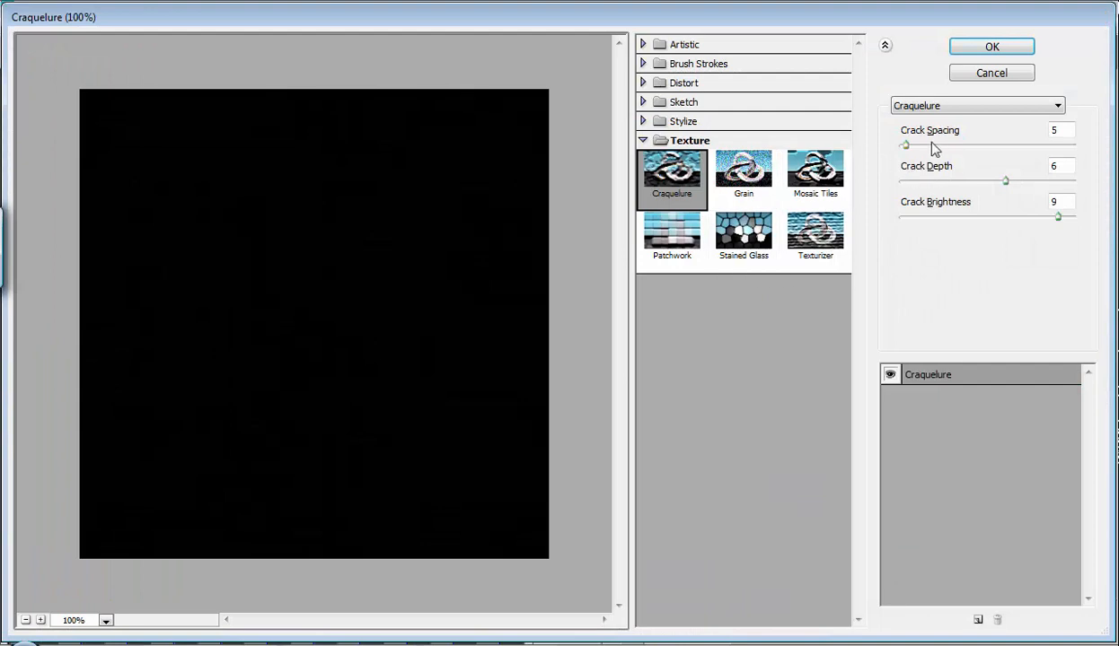
pyautogui.click(919, 146)
pyautogui.moveTo(919, 145); pyautogui.dragTo(914, 145)
pyautogui.click(992, 81)
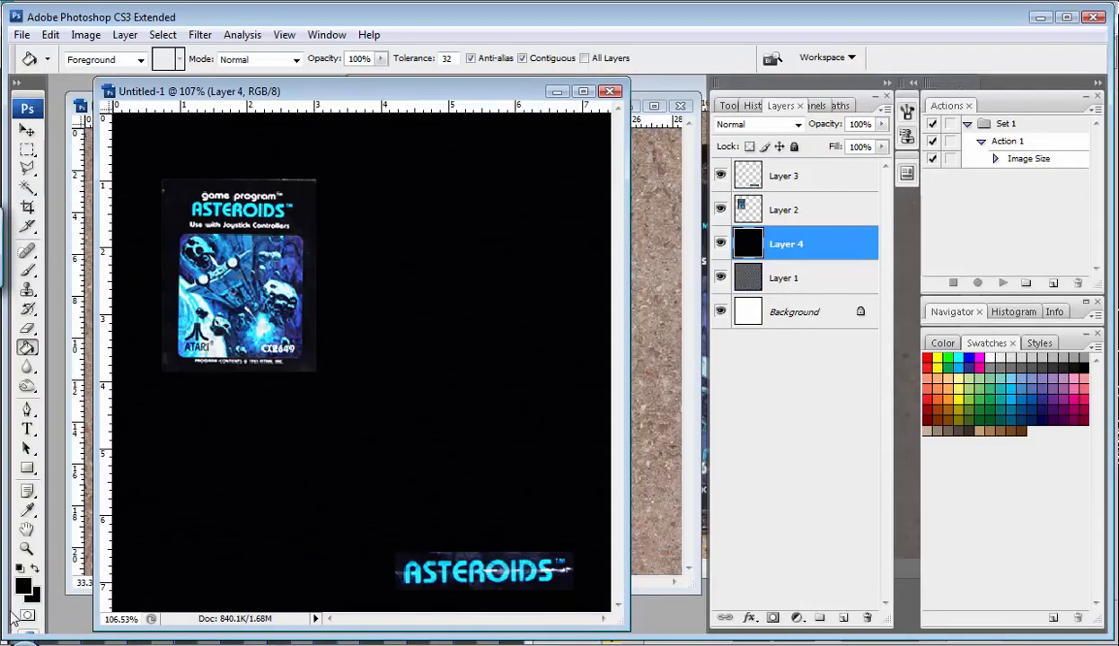
# Step: Set the background color to a near-white tone
pyautogui.click(32, 596)
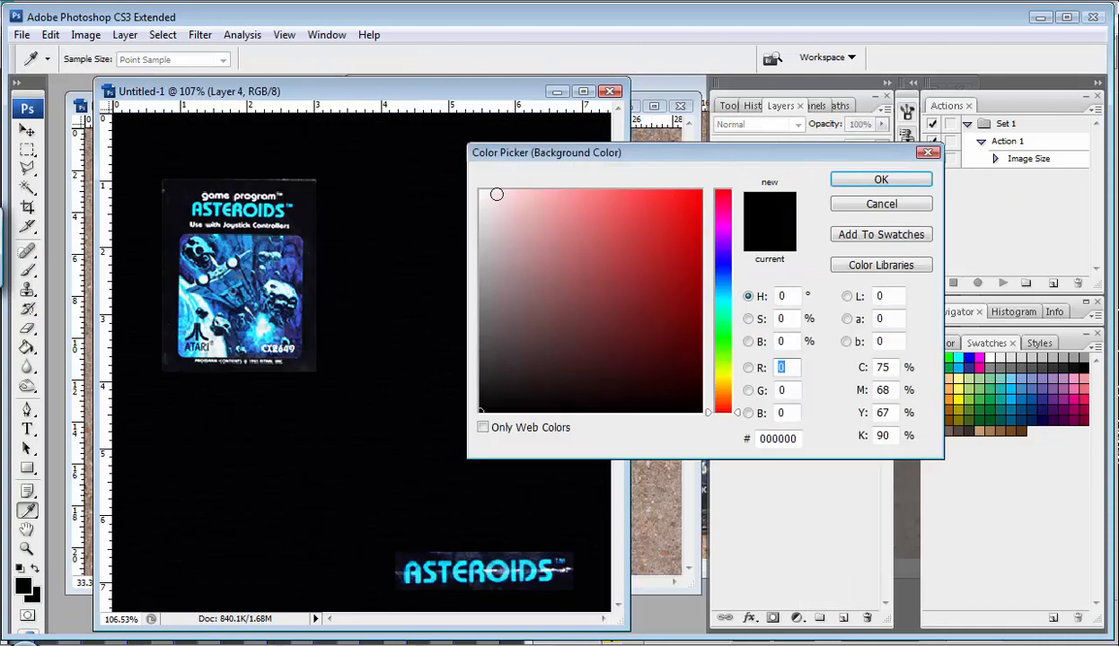
pyautogui.click(493, 193)
pyautogui.click(881, 179)
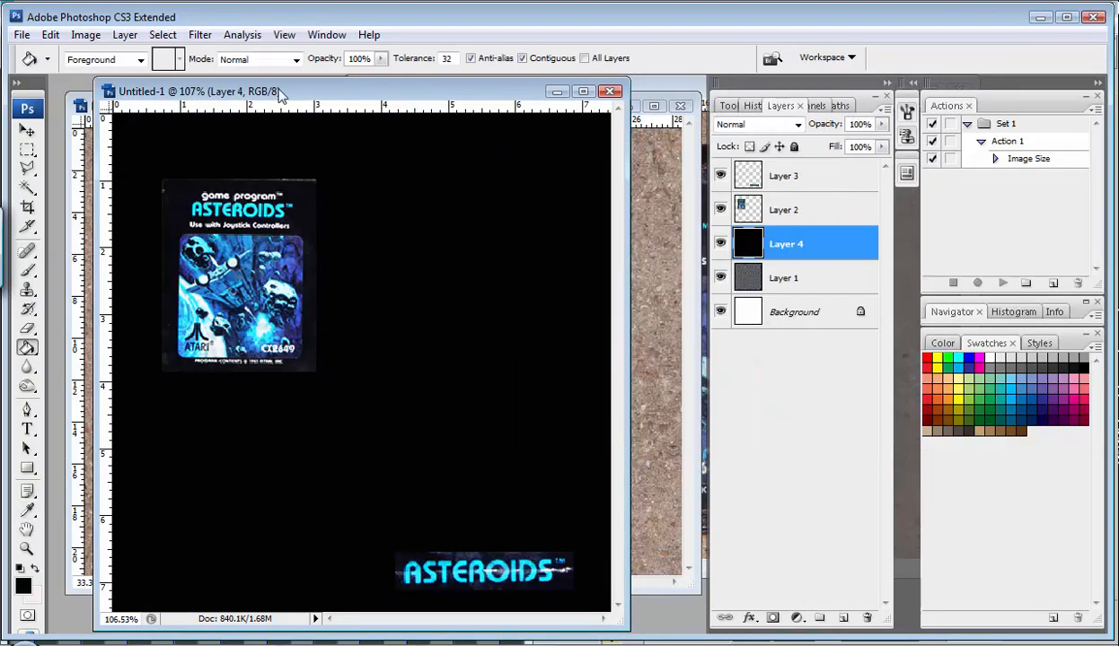
# Step: Apply a Craquelure texture to the black layer with crack spacing 11, depth 6 and brightness 9
pyautogui.click(198, 34)
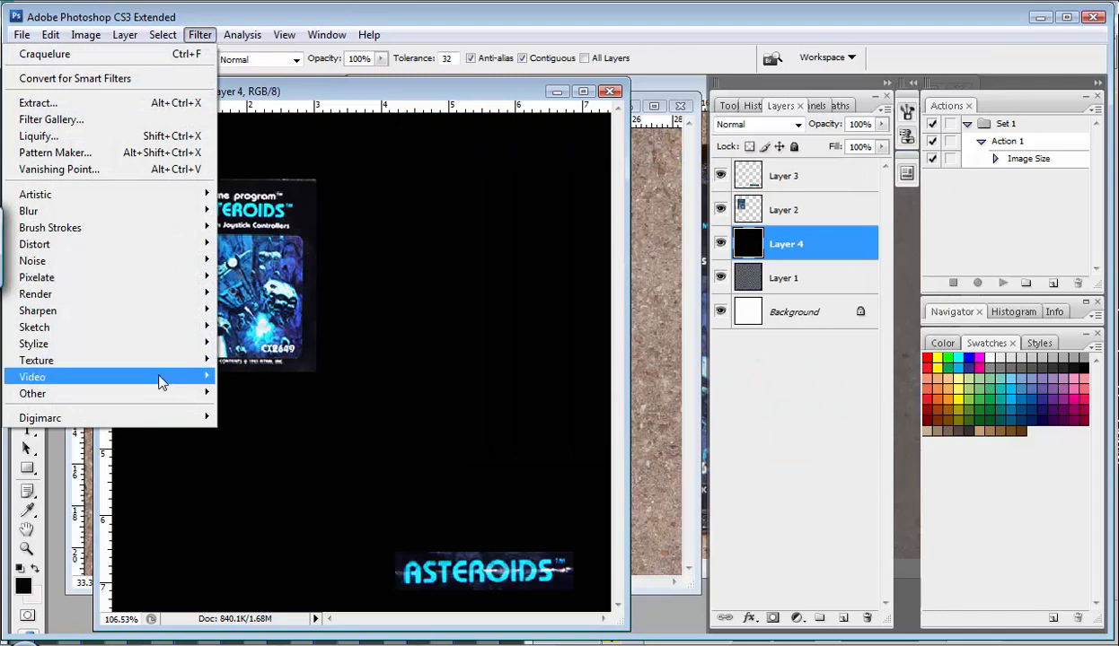
pyautogui.moveTo(163, 370)
pyautogui.click(310, 357)
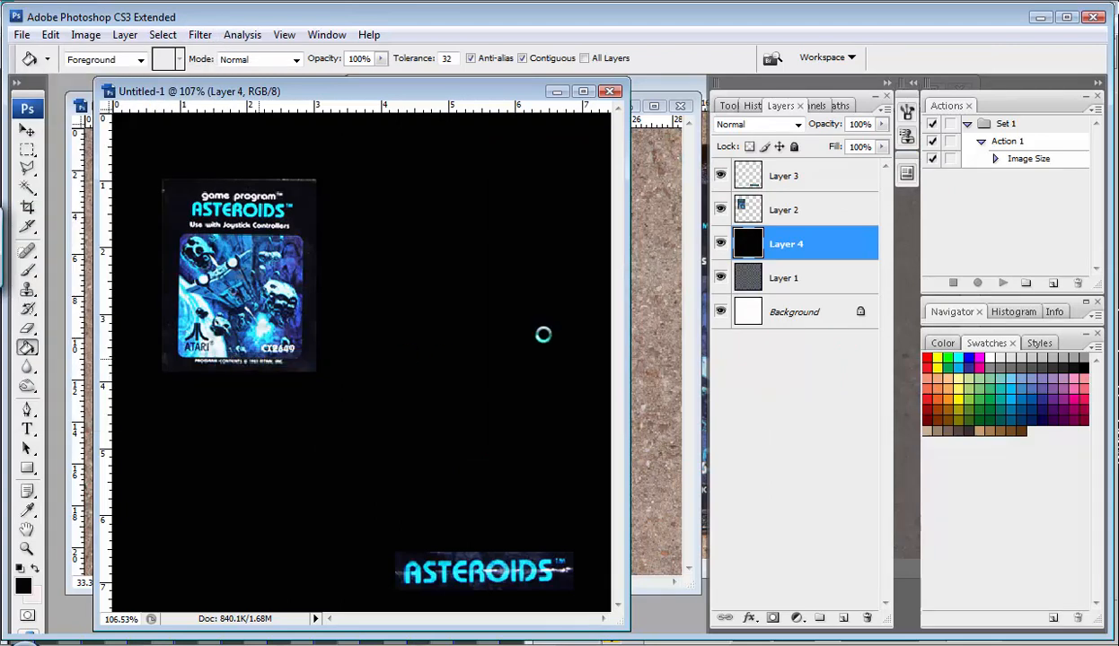
pyautogui.moveTo(905, 146); pyautogui.dragTo(916, 146)
pyautogui.click(982, 50)
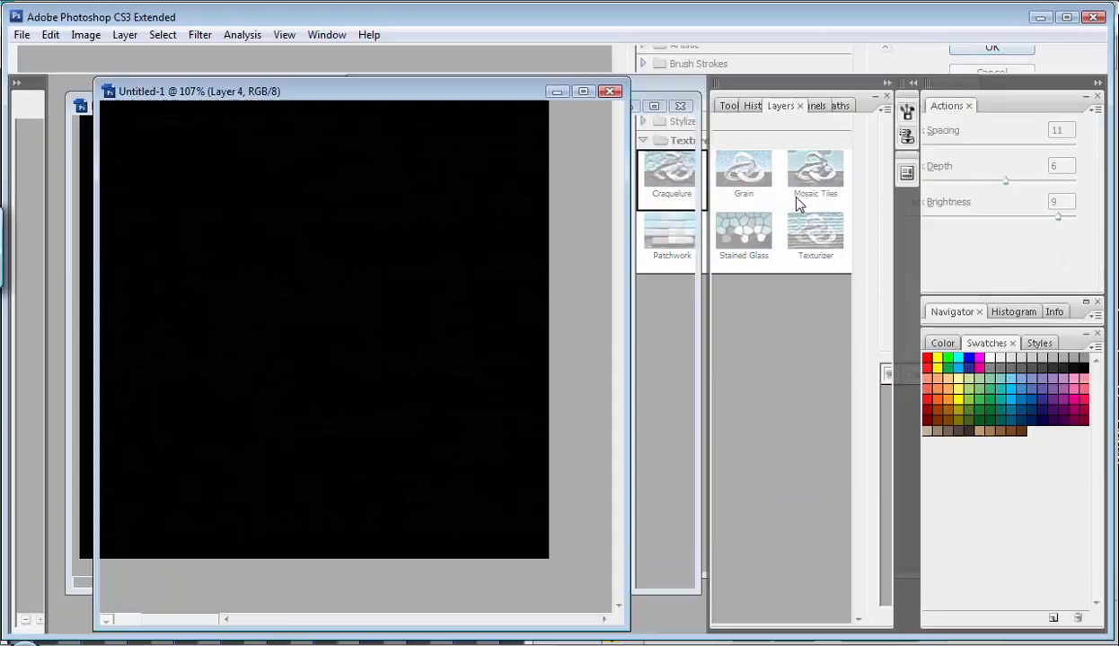
# Step: Set the foreground color to a slightly lighter bluish near-black and refill Layer 4 with the Paint Bucket
pyautogui.click(24, 586)
pyautogui.moveTo(526, 391); pyautogui.dragTo(525, 386)
pyautogui.click(878, 180)
pyautogui.press('g')
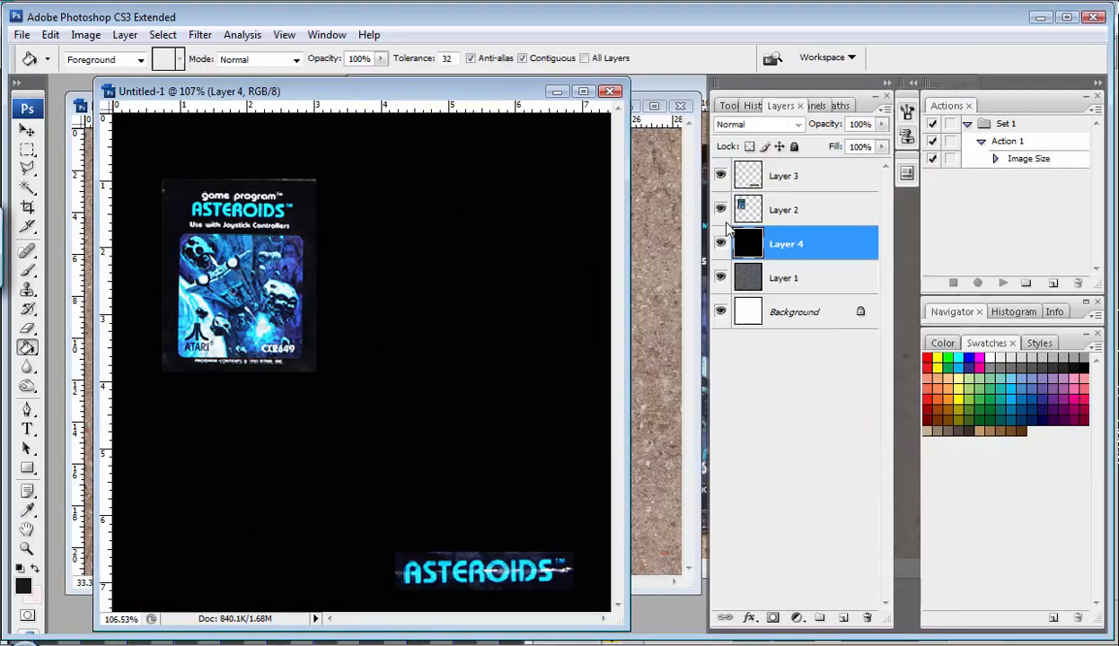
pyautogui.click(477, 234)
# Step: Apply the Craquelure filter to Layer 4 with crack spacing 6, crack depth 6 and crack brightness 3
pyautogui.click(200, 35)
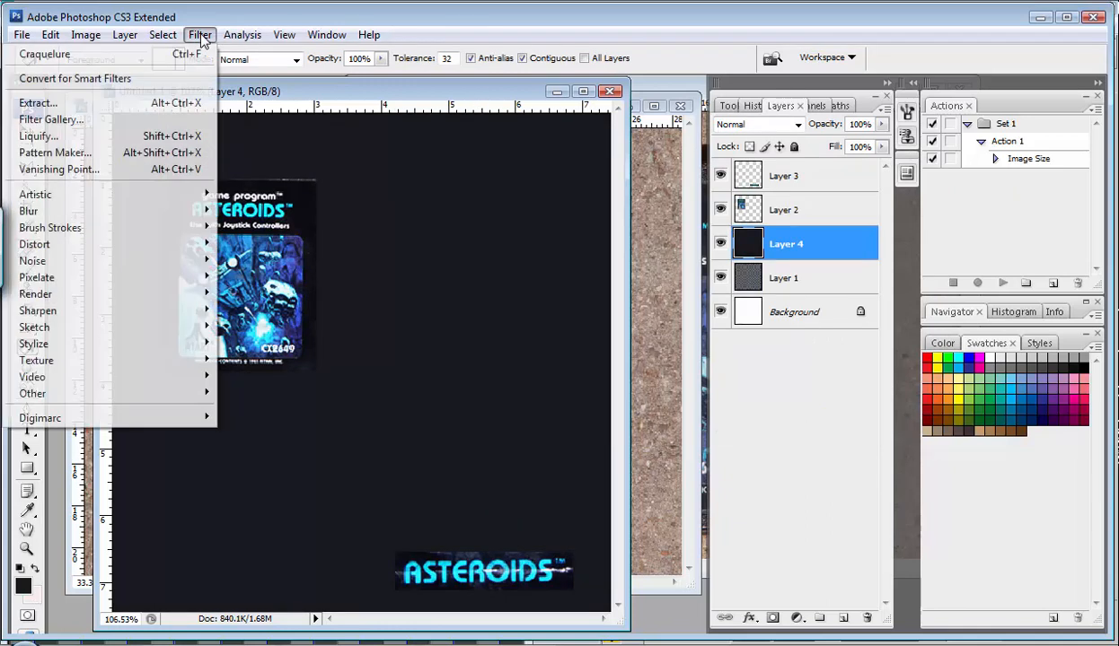
pyautogui.moveTo(160, 368)
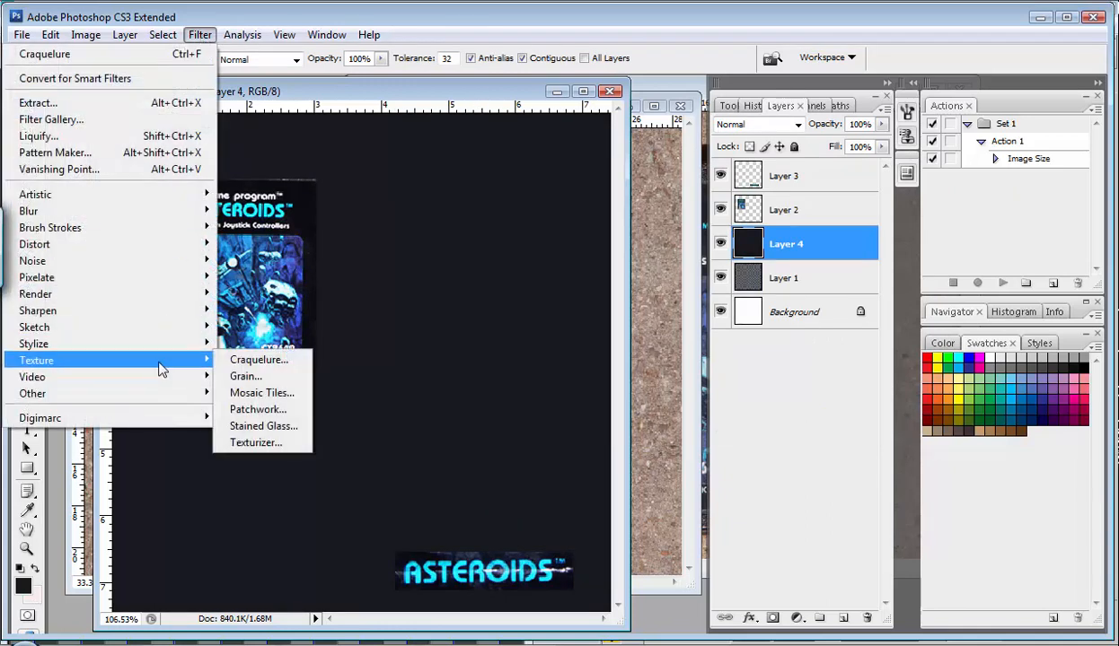
pyautogui.click(253, 349)
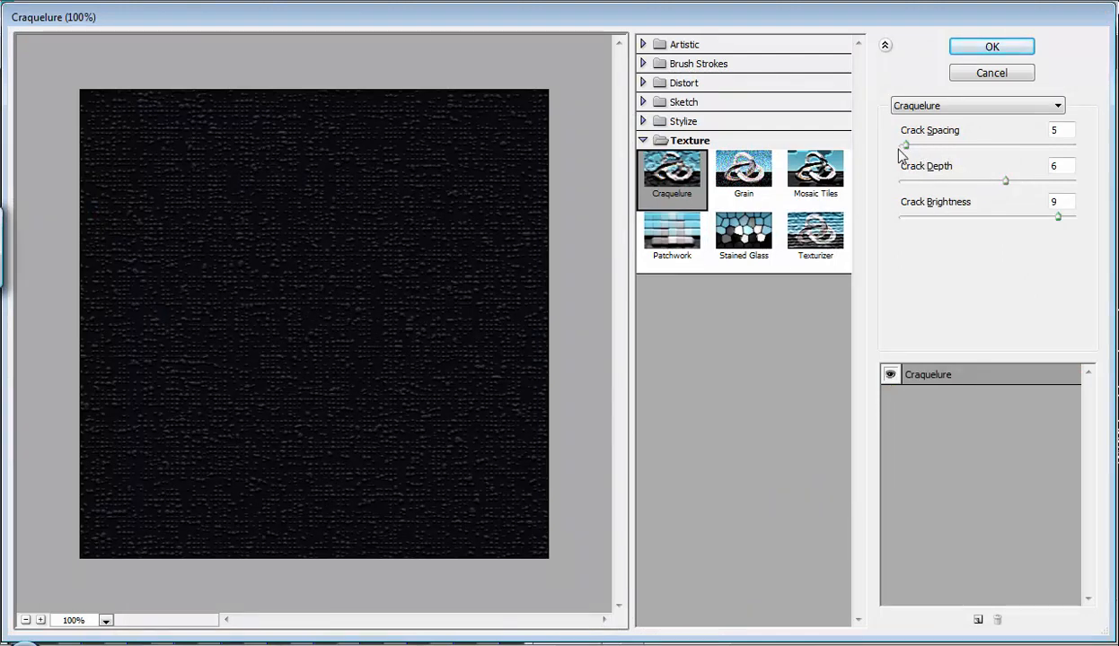
pyautogui.moveTo(995, 180); pyautogui.dragTo(975, 183)
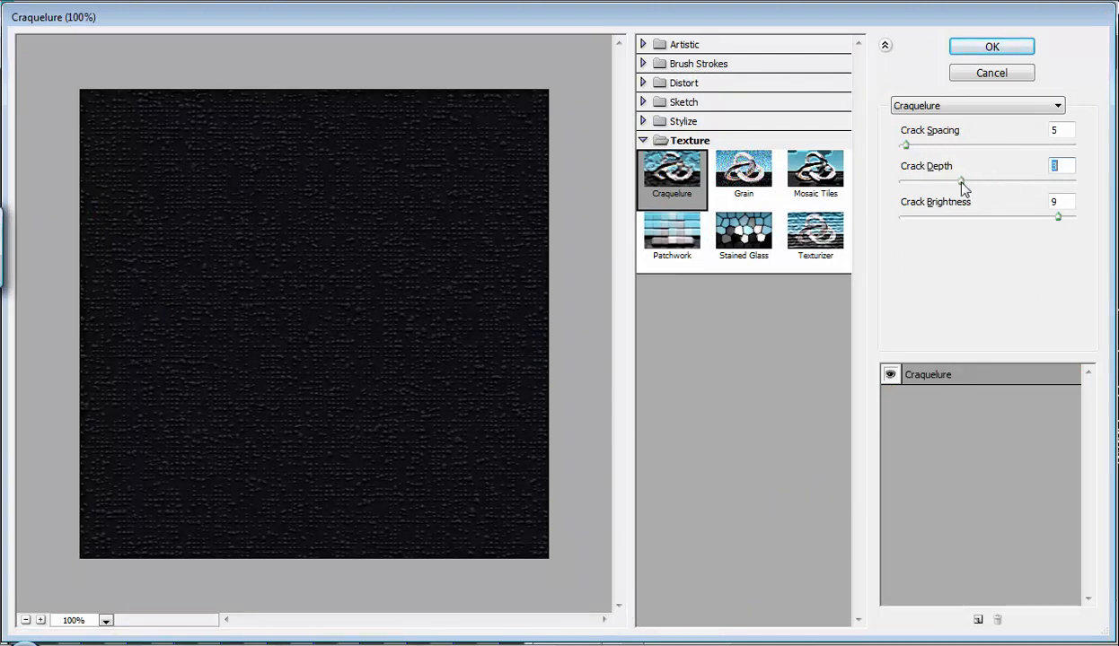
pyautogui.moveTo(905, 144); pyautogui.dragTo(910, 153)
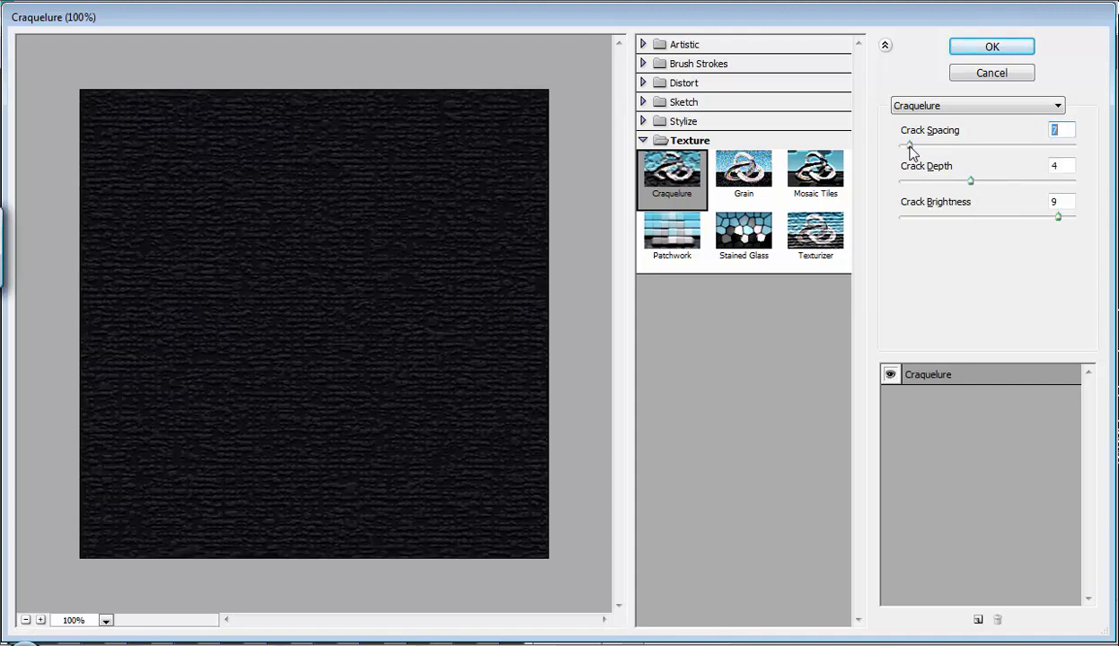
pyautogui.moveTo(1022, 218); pyautogui.dragTo(955, 220)
pyautogui.click(962, 219)
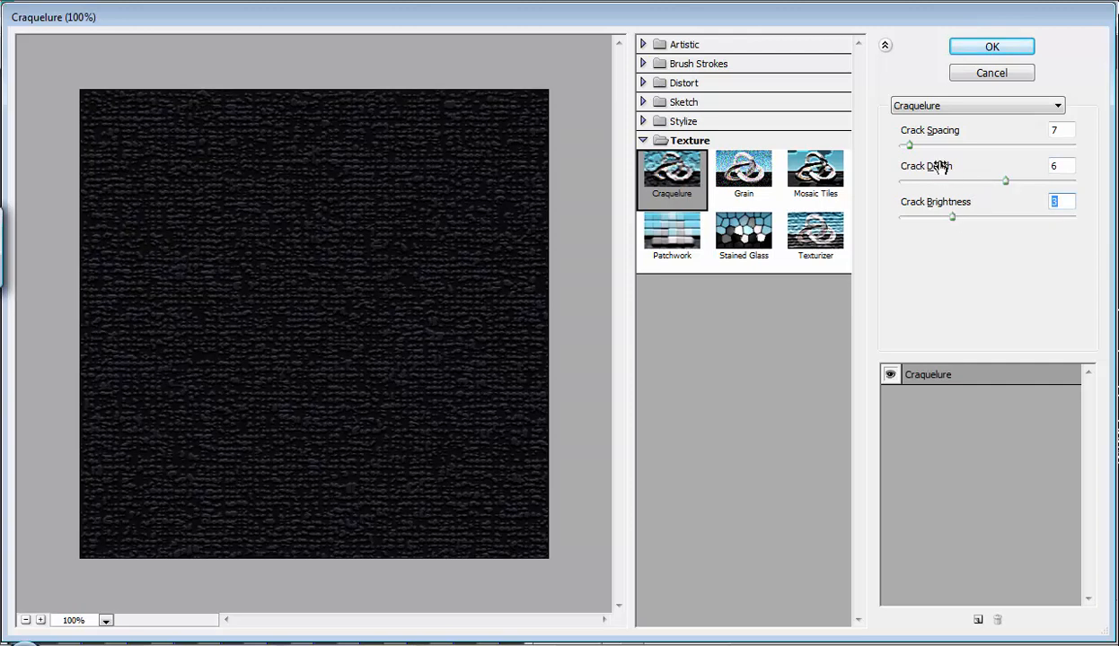
pyautogui.moveTo(907, 146); pyautogui.dragTo(912, 170)
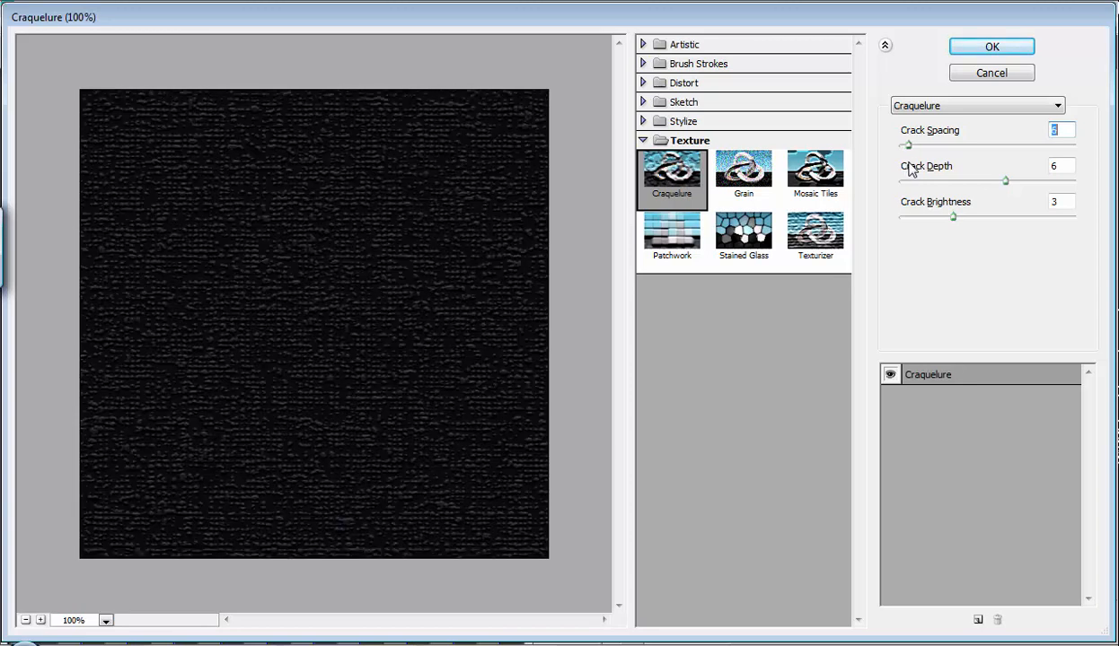
pyautogui.click(991, 48)
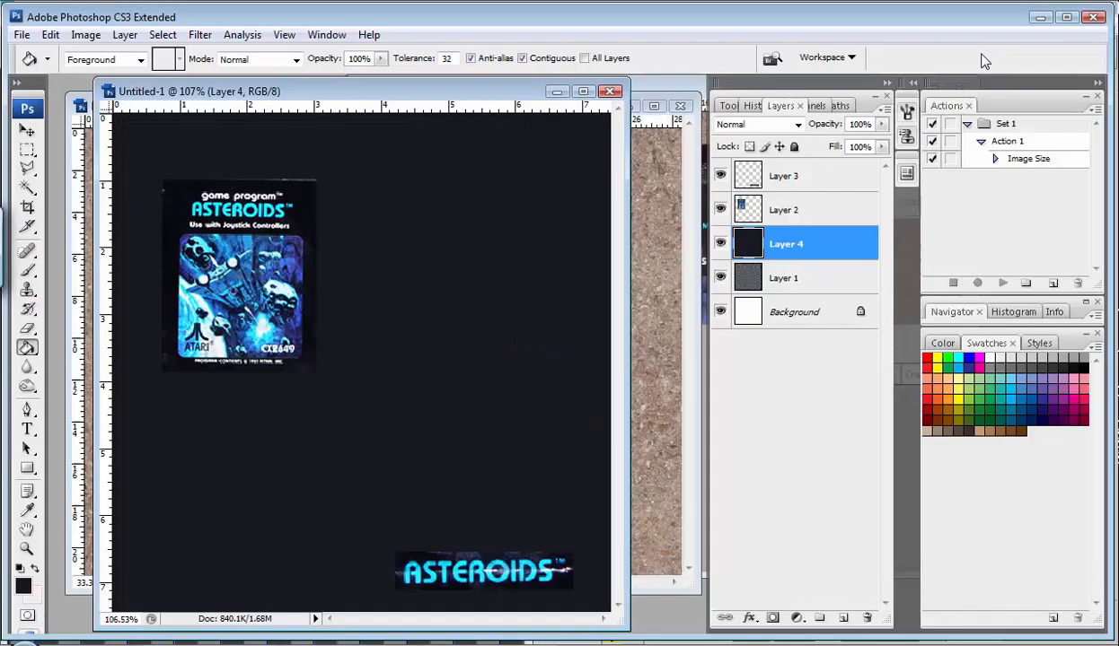
# Step: Apply the Grain filter to Layer 4 with intensity 33, contrast 64 and the Soft grain type
pyautogui.click(201, 36)
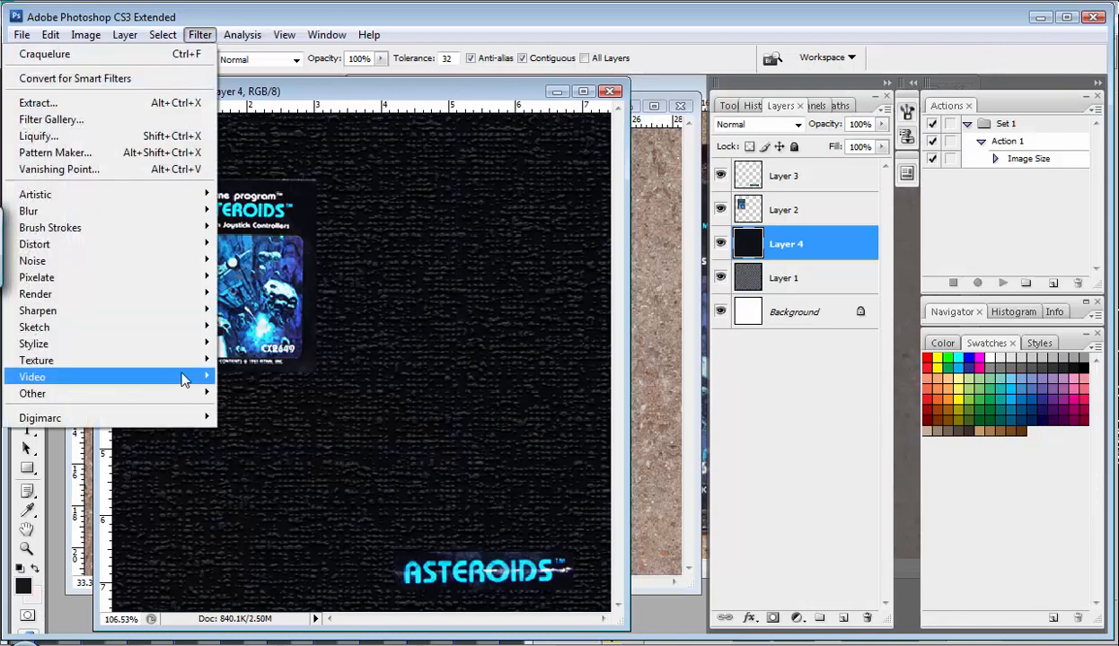
pyautogui.moveTo(180, 360)
pyautogui.click(248, 376)
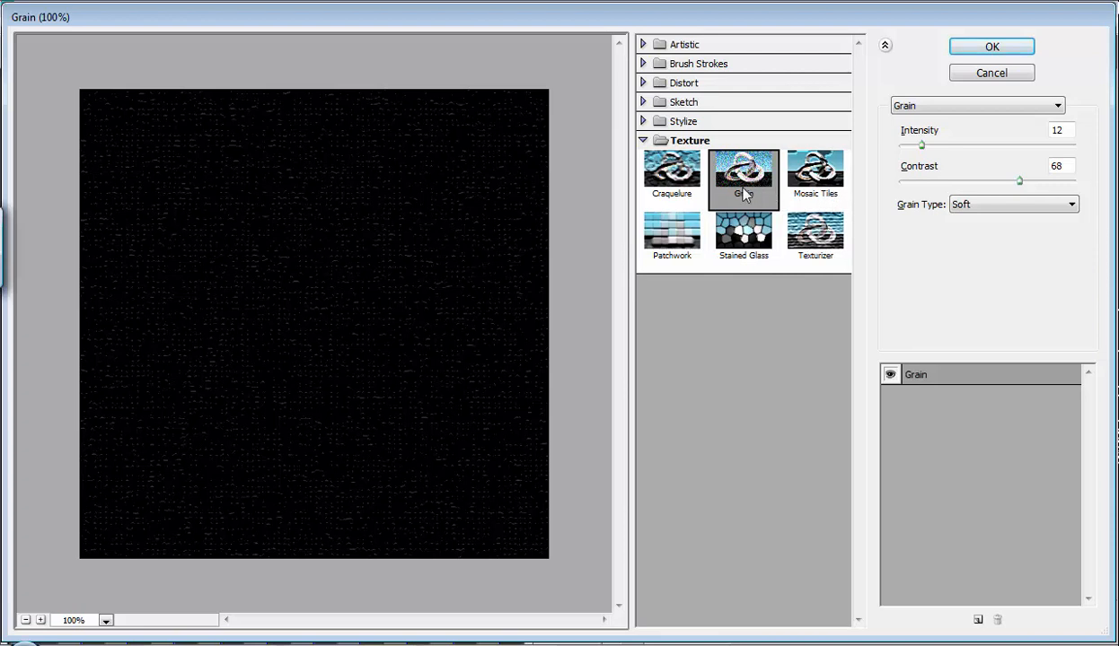
pyautogui.moveTo(921, 145); pyautogui.dragTo(955, 151)
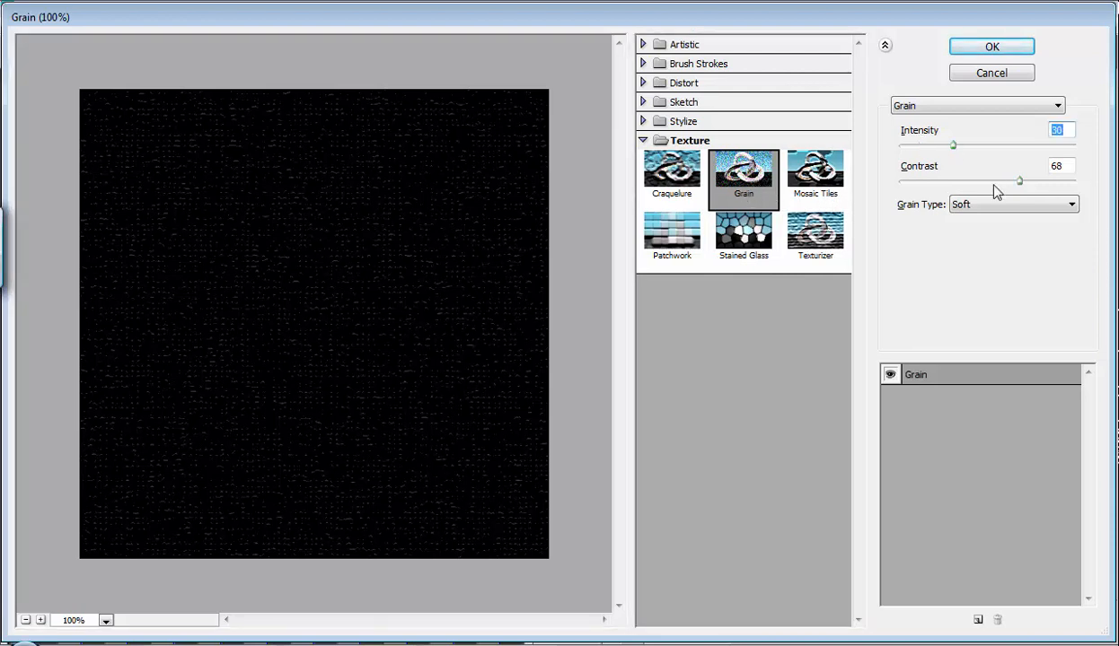
pyautogui.moveTo(1019, 182); pyautogui.dragTo(1001, 183)
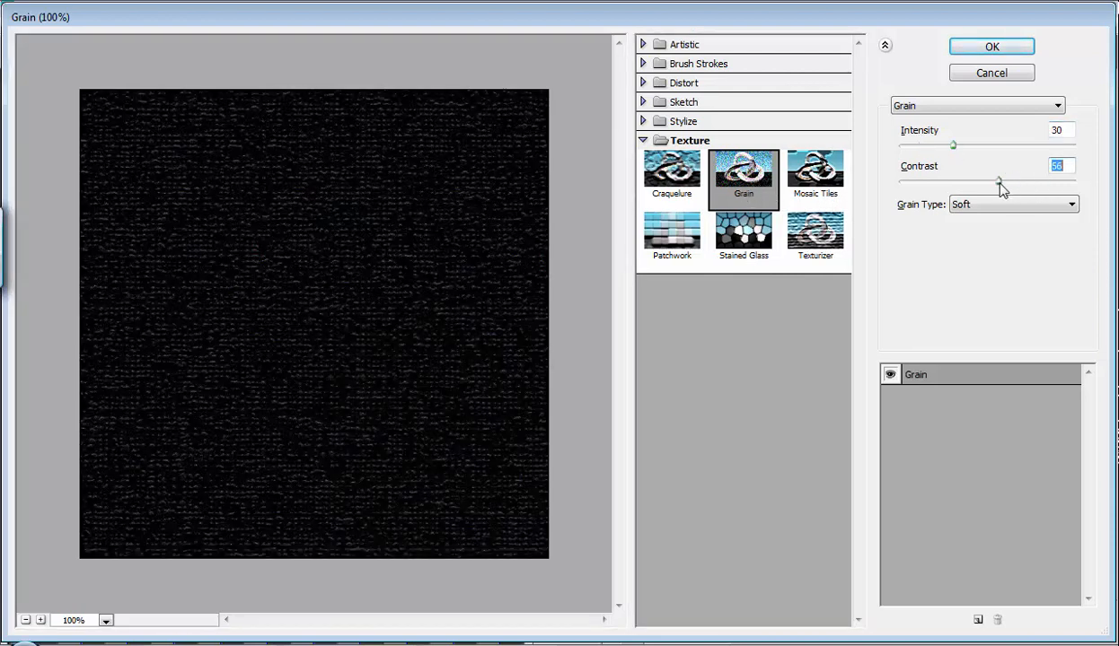
pyautogui.click(955, 147)
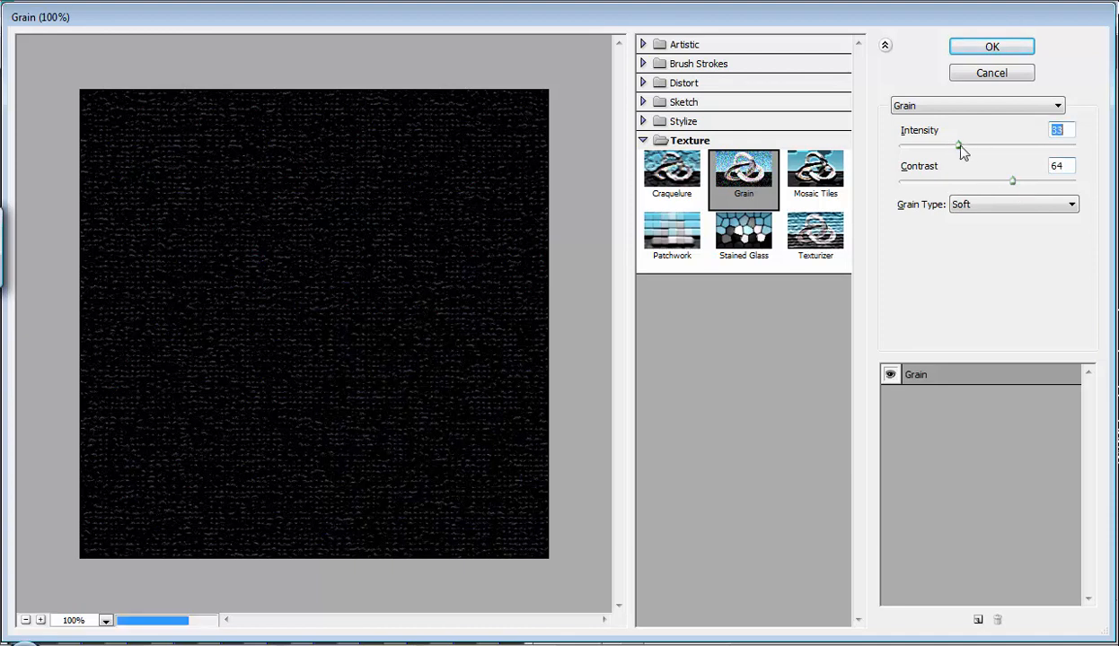
pyautogui.click(984, 50)
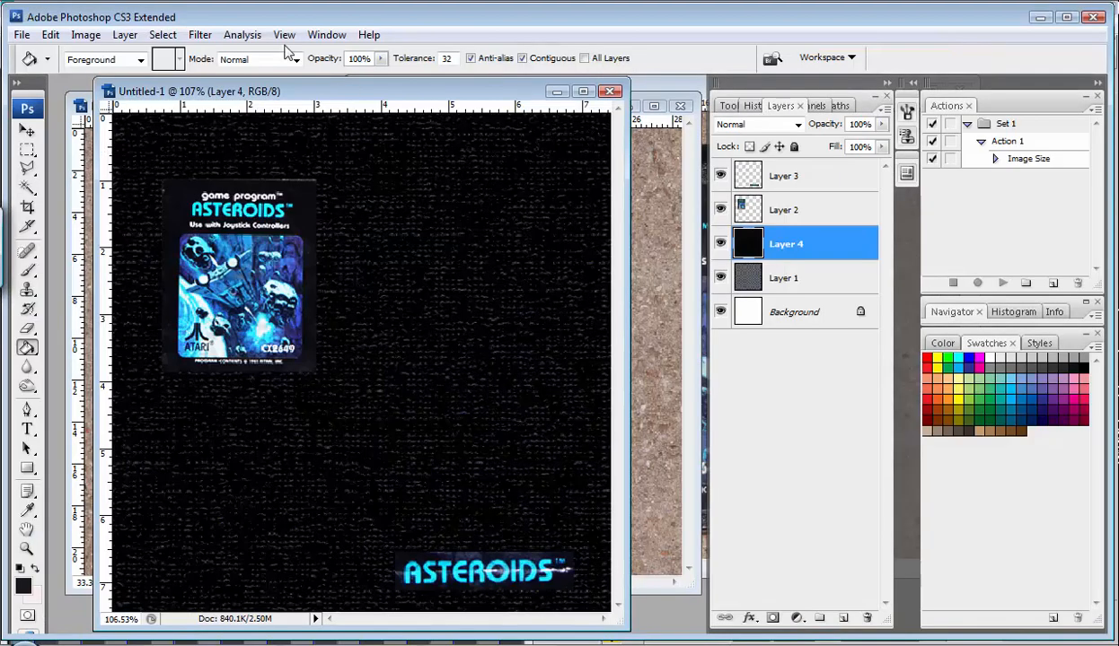
# Step: Apply the Texturizer filter to Layer 4 with the Canvas texture, 100% scaling, relief 4 and light from Top
pyautogui.click(199, 34)
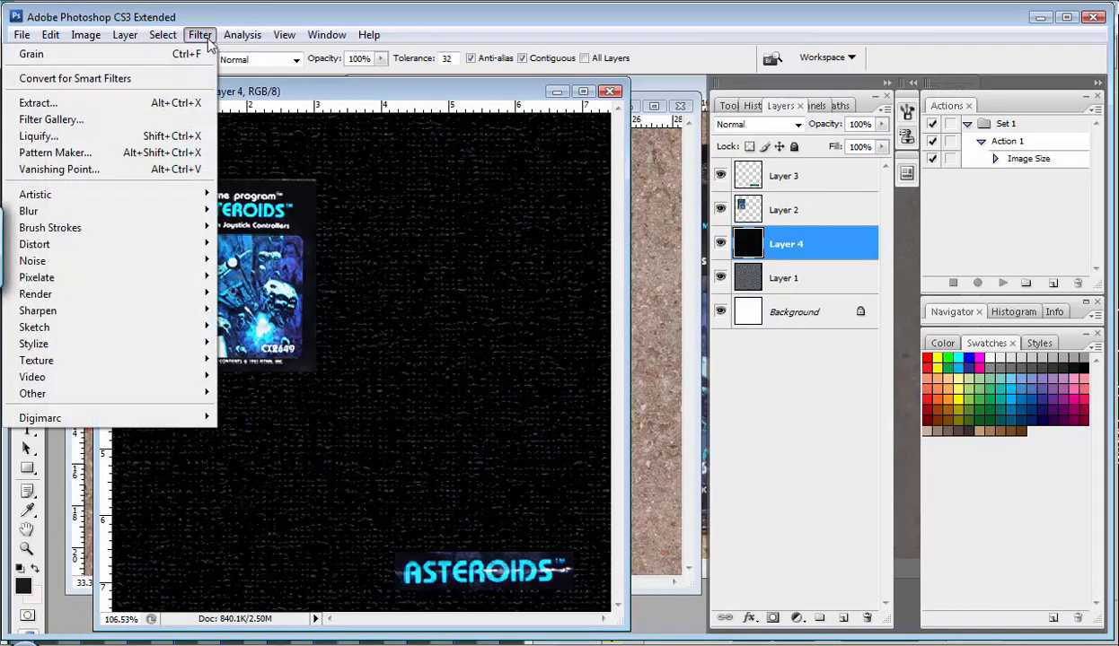
pyautogui.moveTo(174, 364)
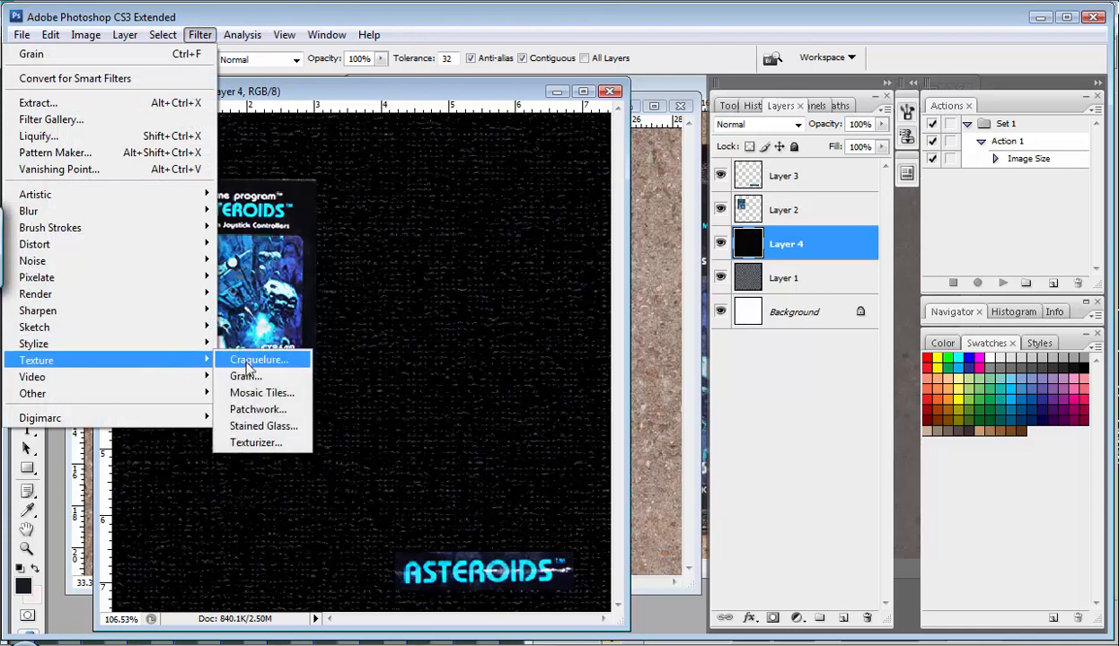
pyautogui.click(258, 443)
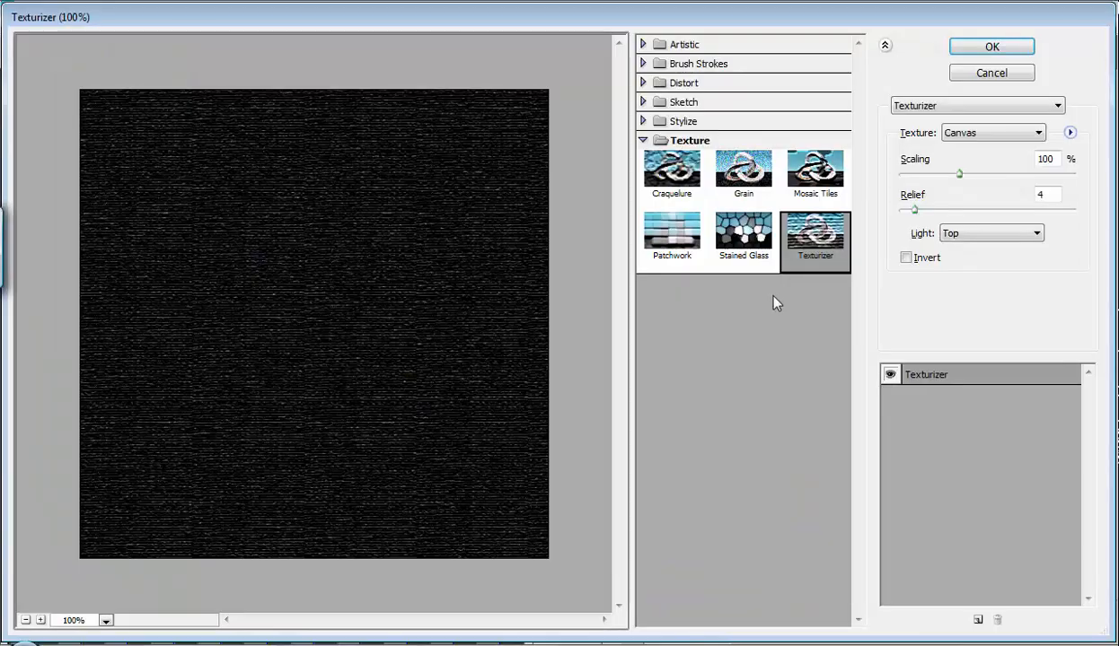
pyautogui.click(991, 47)
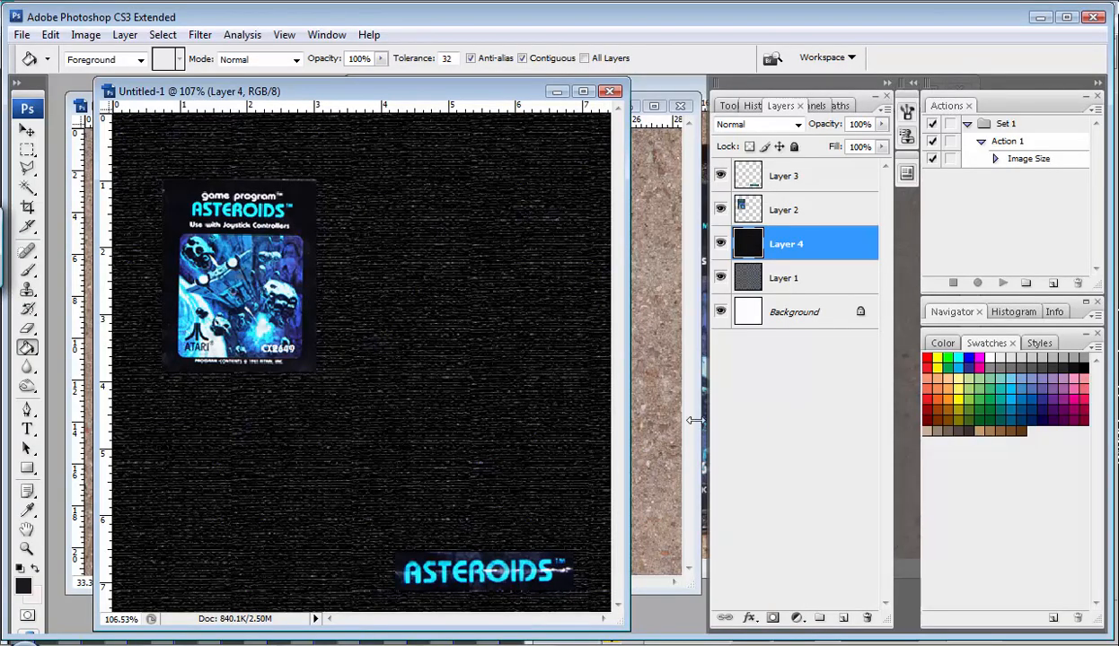
# Step: Increase the contrast of Layer 4 with an S-shaped Curves adjustment that lifts the highlights and lowers the shadows
pyautogui.click(85, 34)
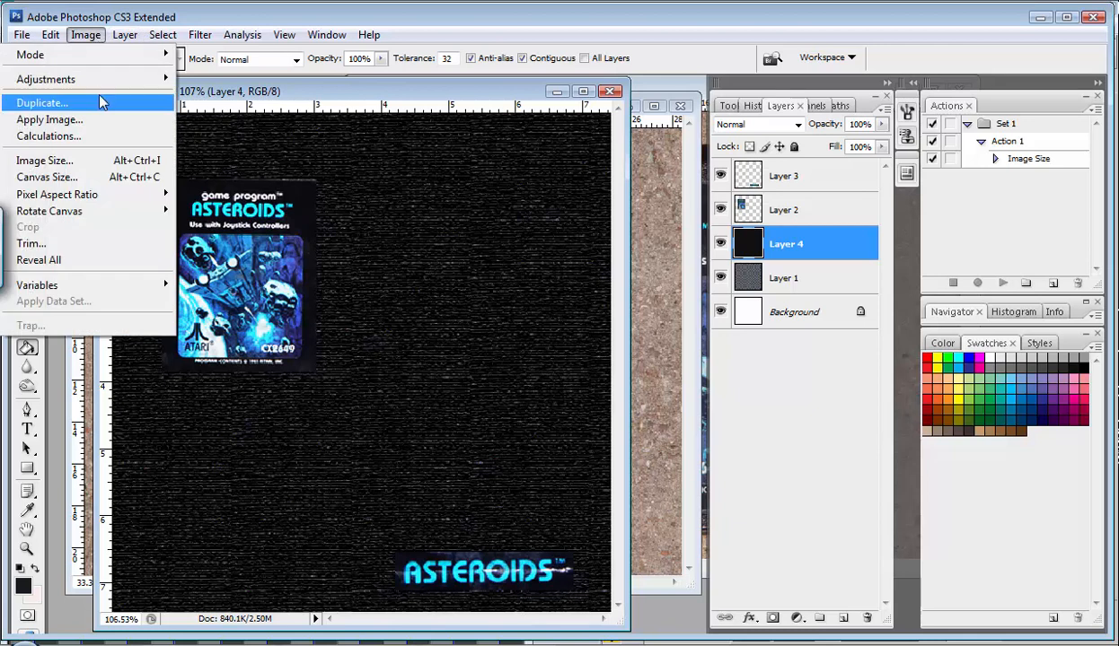
pyautogui.moveTo(104, 81)
pyautogui.click(211, 143)
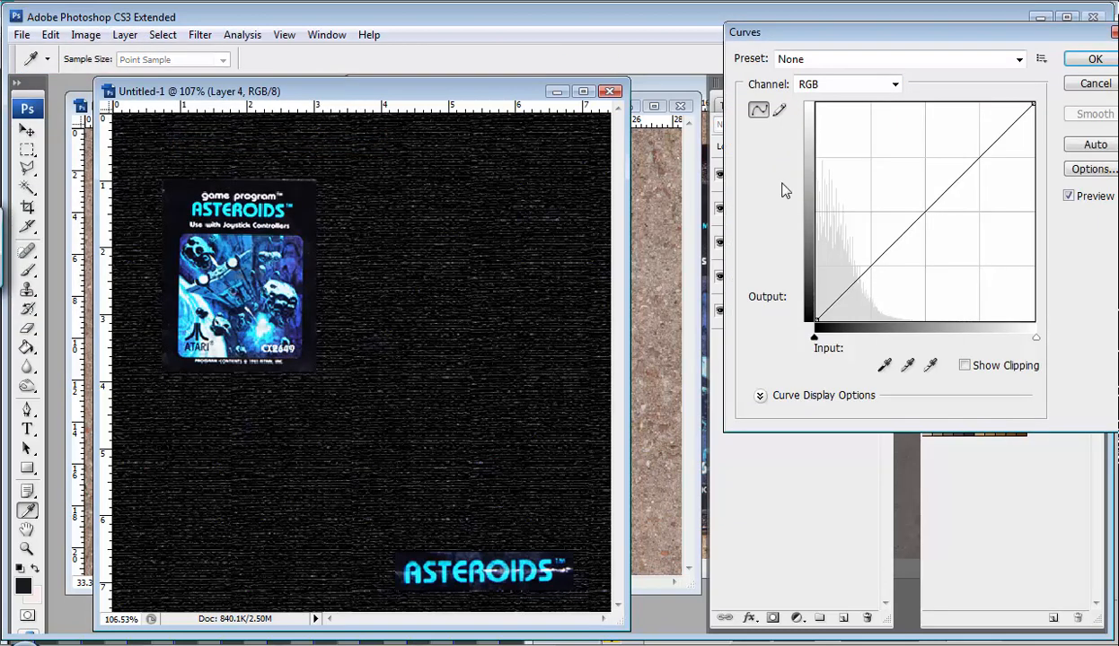
pyautogui.click(983, 145)
pyautogui.moveTo(883, 244); pyautogui.dragTo(882, 287)
pyautogui.moveTo(977, 142); pyautogui.dragTo(979, 133)
pyautogui.moveTo(877, 288); pyautogui.dragTo(882, 269)
pyautogui.click(1090, 59)
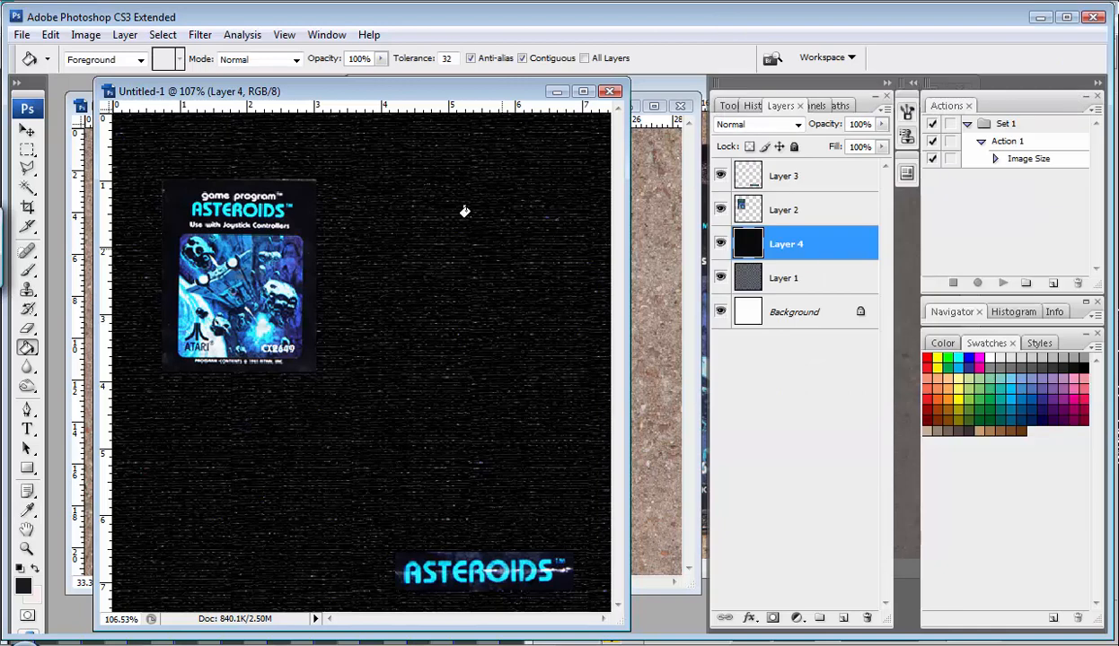
# Step: Add a white Outer Glow to the front label layer with 11% spread and 3 px size
pyautogui.click(805, 210)
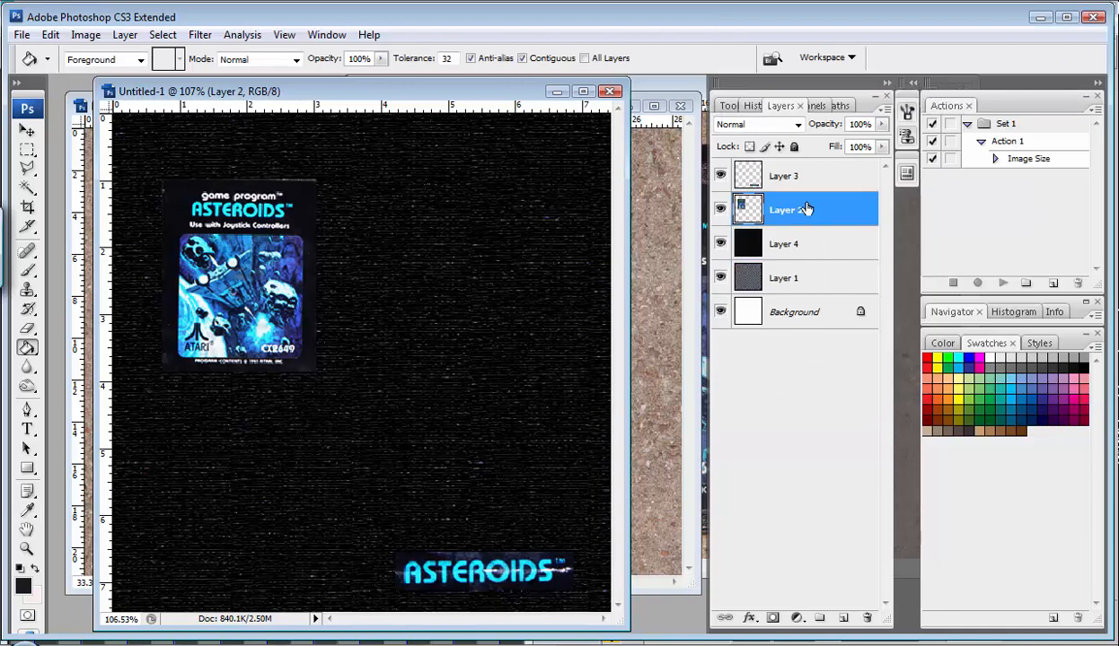
pyautogui.click(747, 618)
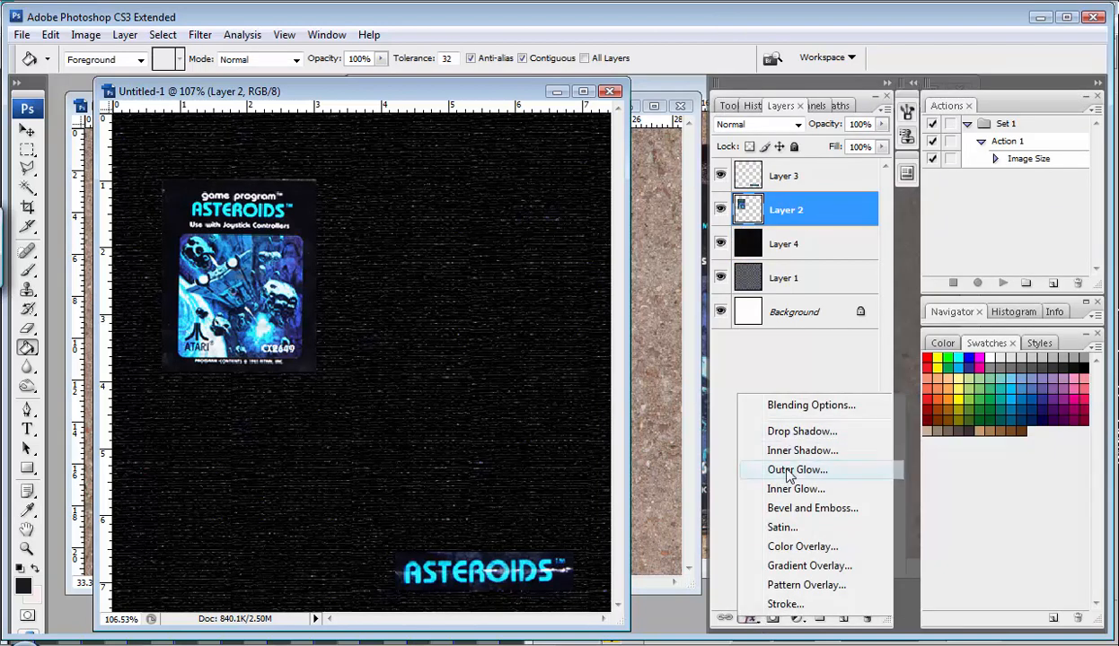
pyautogui.click(788, 470)
pyautogui.click(804, 176)
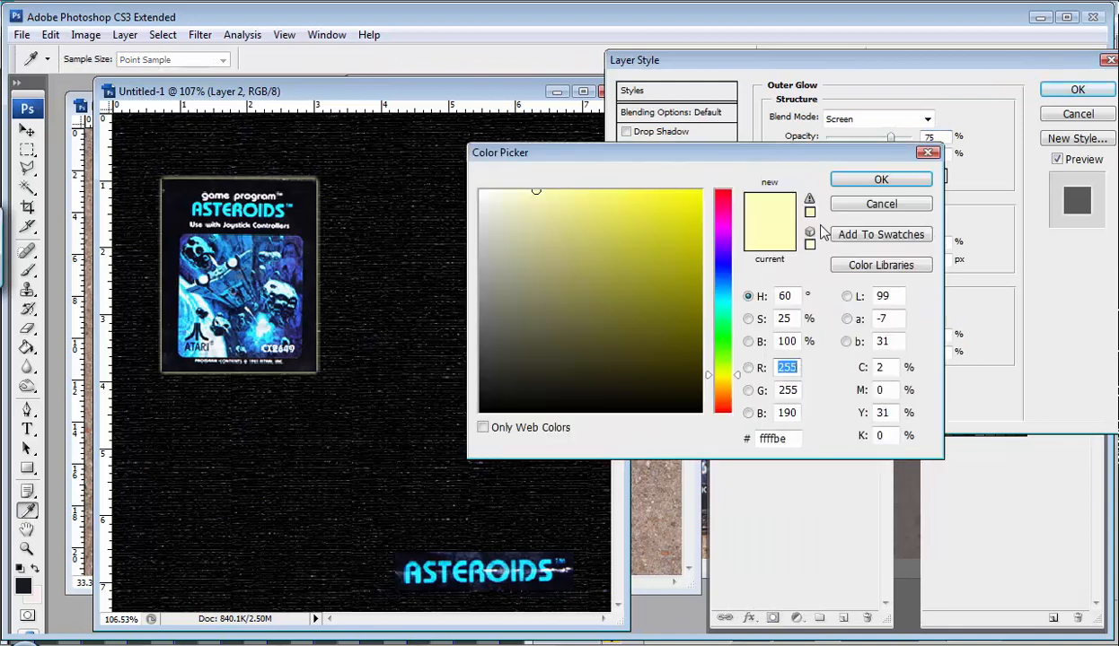
pyautogui.click(862, 180)
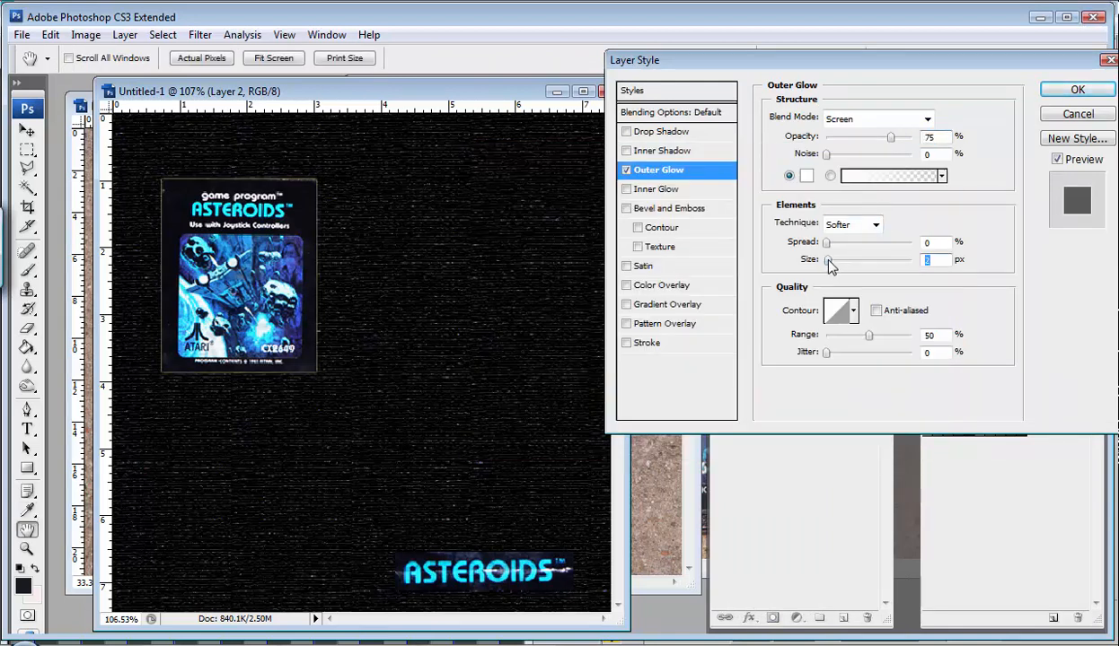
pyautogui.moveTo(827, 244); pyautogui.dragTo(830, 262)
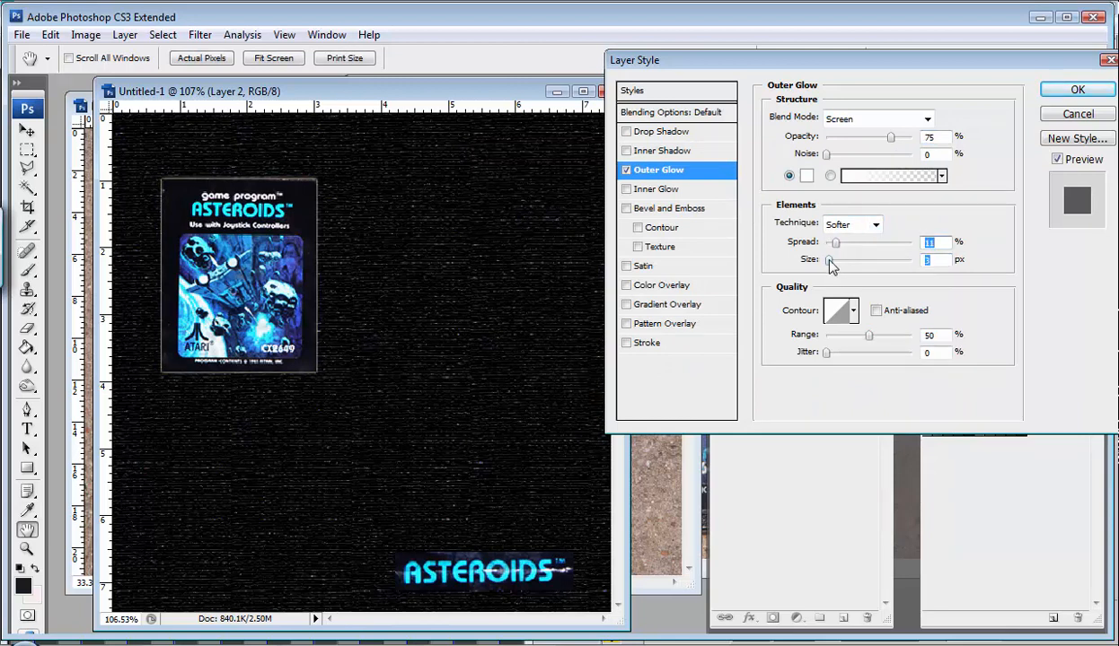
pyautogui.click(1076, 88)
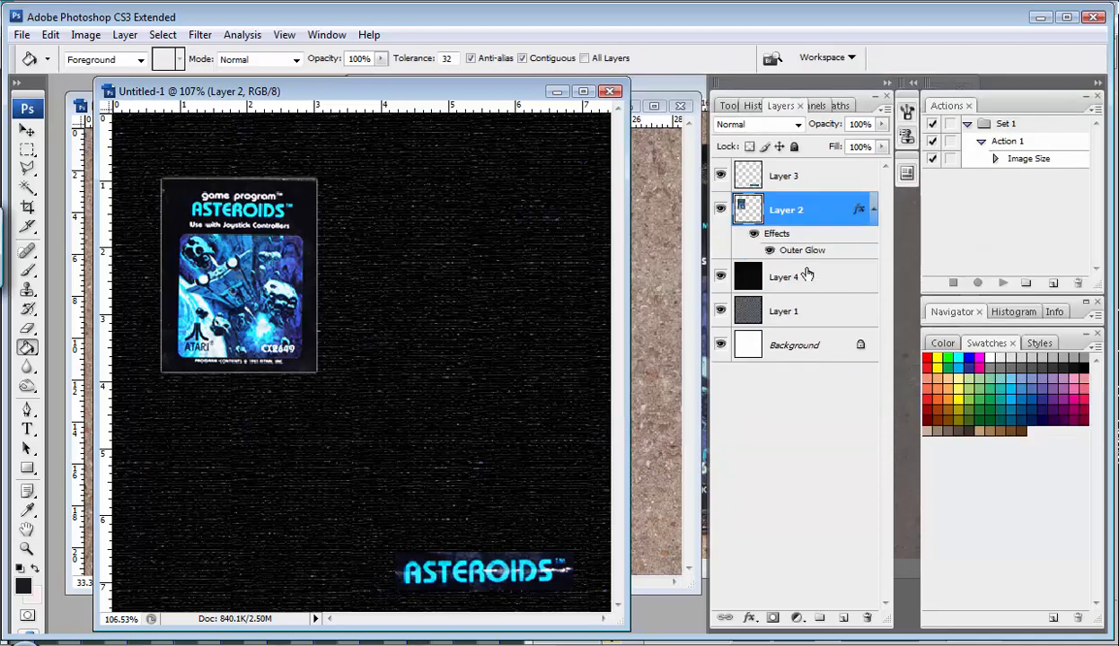
# Step: Save the texture to the Desktop as a JPEG named game_wrap, replacing the existing file and accepting the JPEG options
pyautogui.click(781, 177)
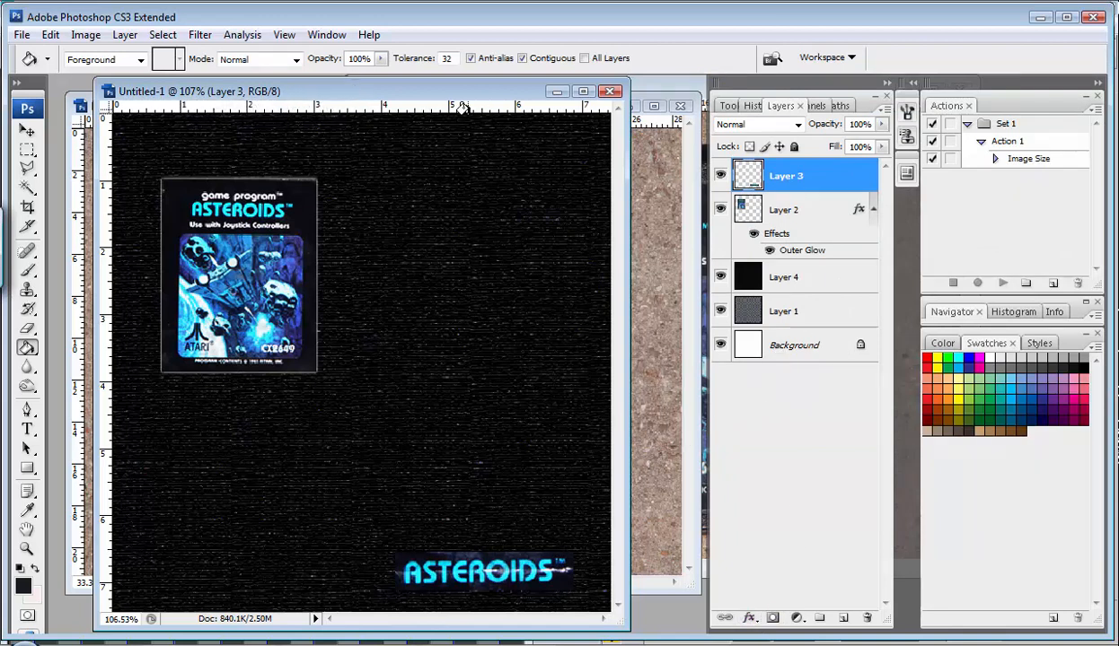
pyautogui.click(21, 34)
pyautogui.click(52, 249)
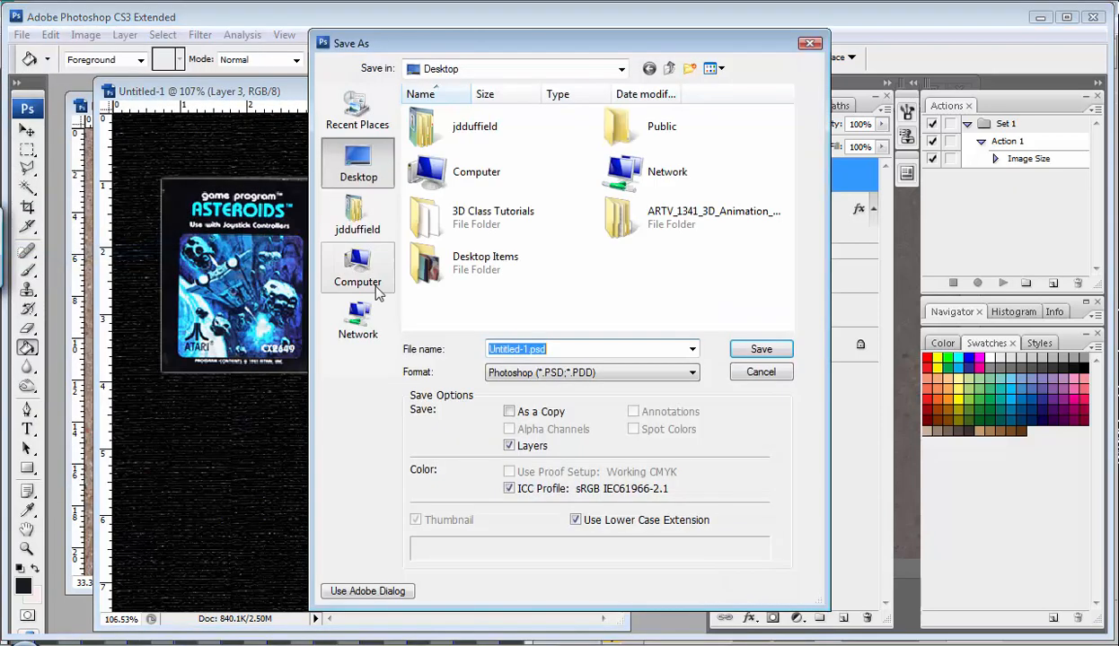
pyautogui.click(522, 350)
pyautogui.doubleClick(525, 349)
pyautogui.write('game')
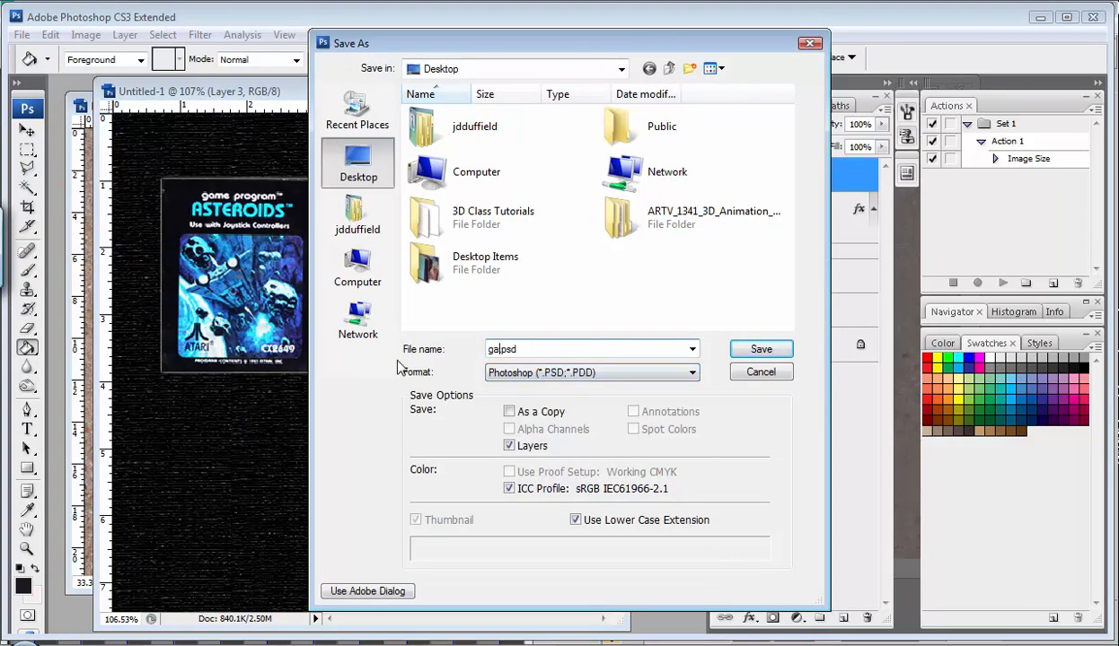
pyautogui.write('_wrap')
pyautogui.click(538, 373)
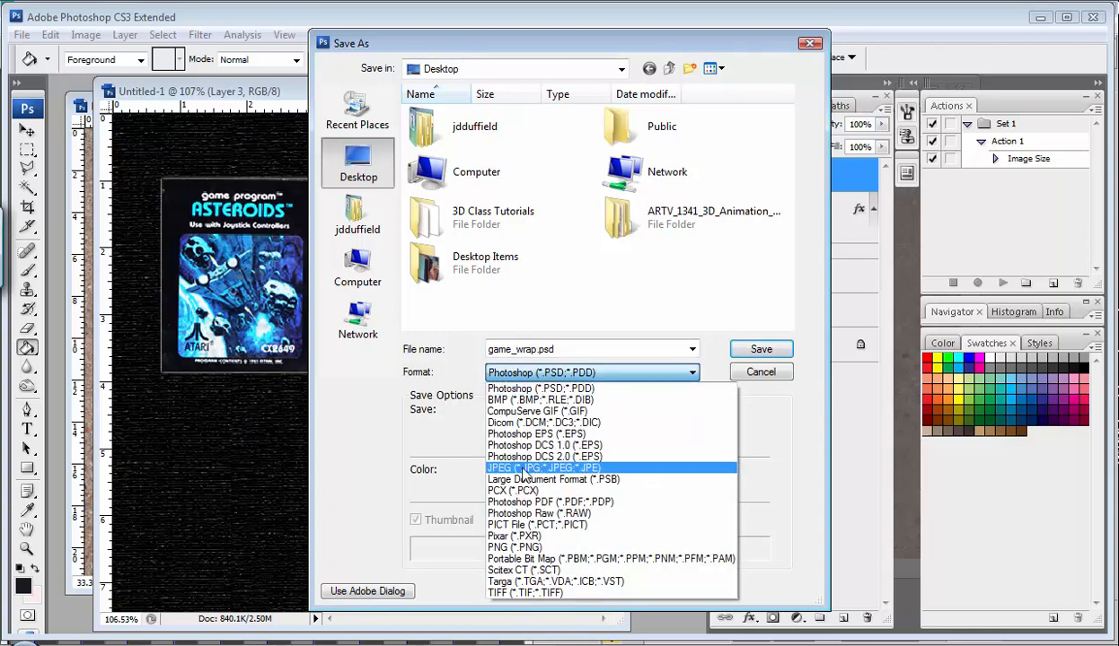
pyautogui.click(526, 469)
pyautogui.click(760, 349)
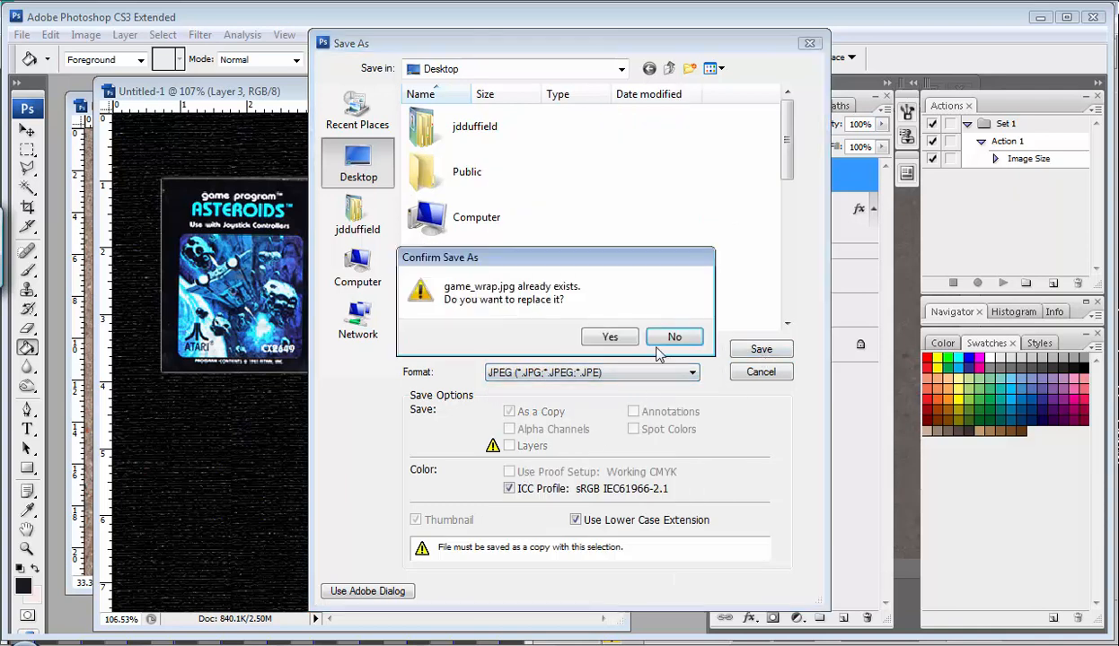
pyautogui.click(620, 339)
pyautogui.click(654, 167)
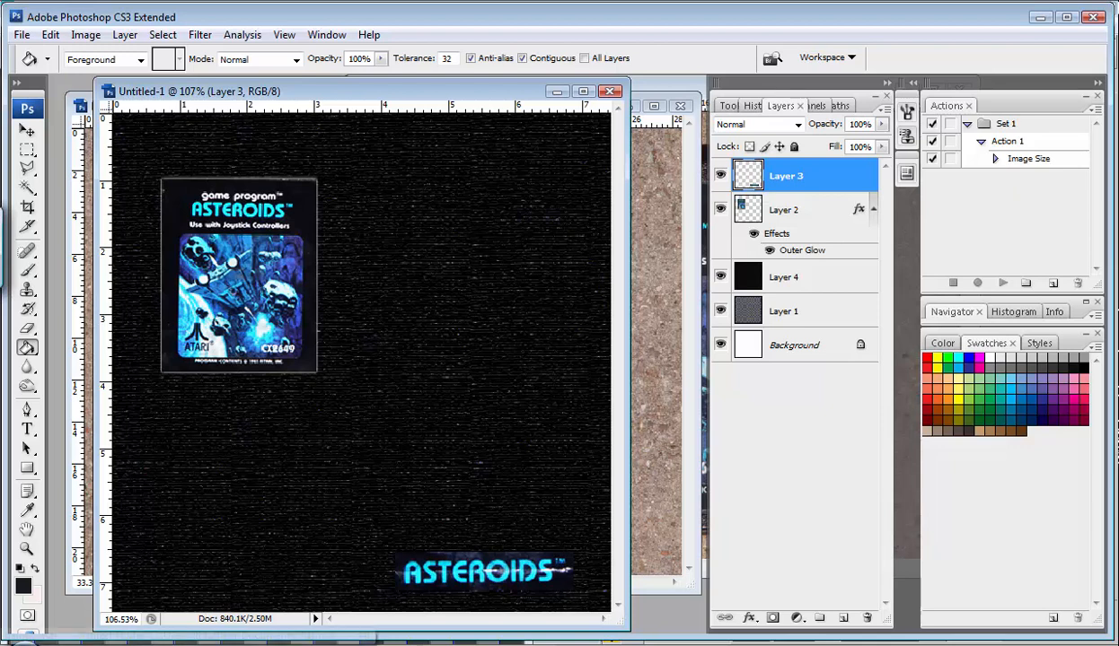
# Step: Switch to 3ds Max, close the UV editor, leave Face sub-object mode and deselect the cartridge box
pyautogui.click(310, 642)
pyautogui.click(510, 86)
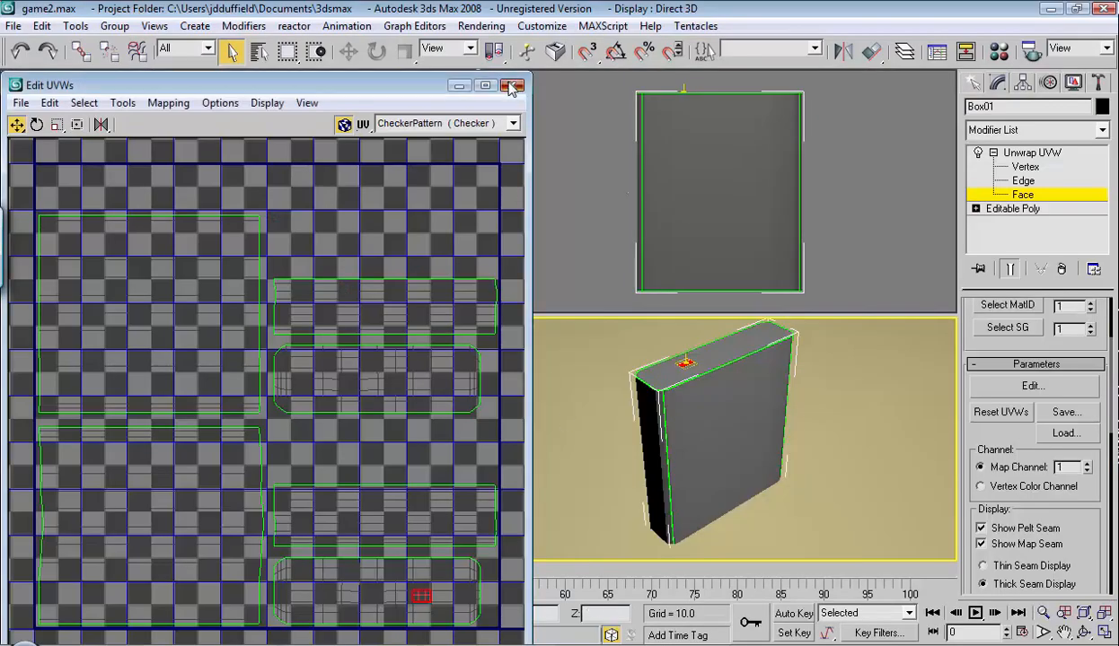
pyautogui.click(510, 86)
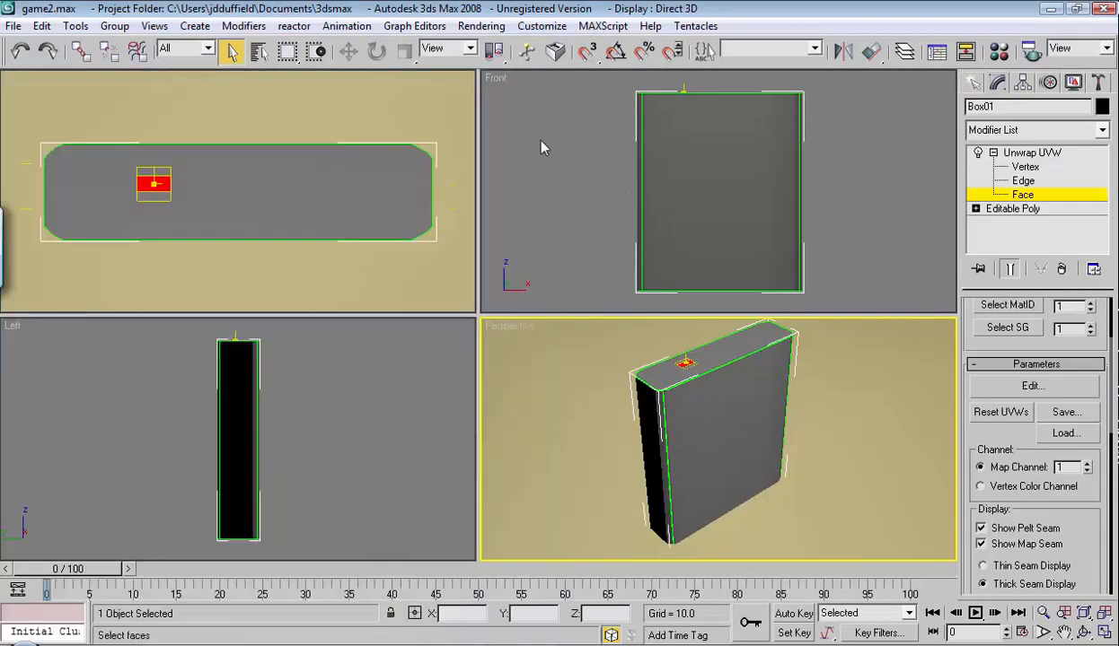
pyautogui.click(578, 167)
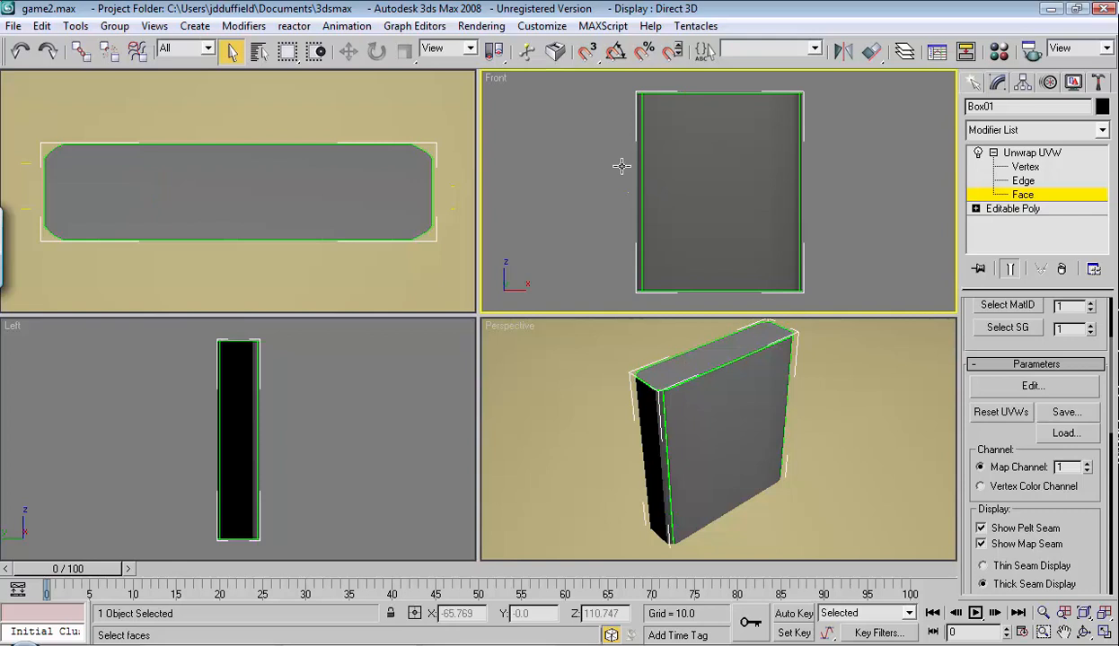
pyautogui.click(1033, 153)
pyautogui.click(880, 148)
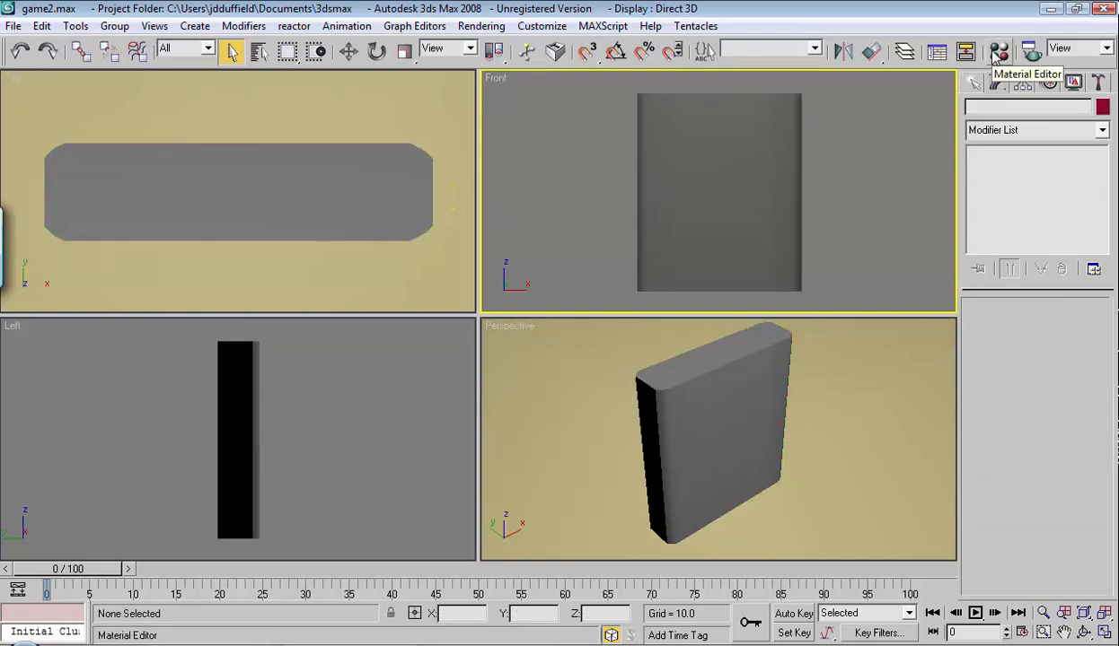
# Step: Load game_wrap.jpg as a Bitmap in the Diffuse map of the first sample material, 01 - Default
pyautogui.click(999, 52)
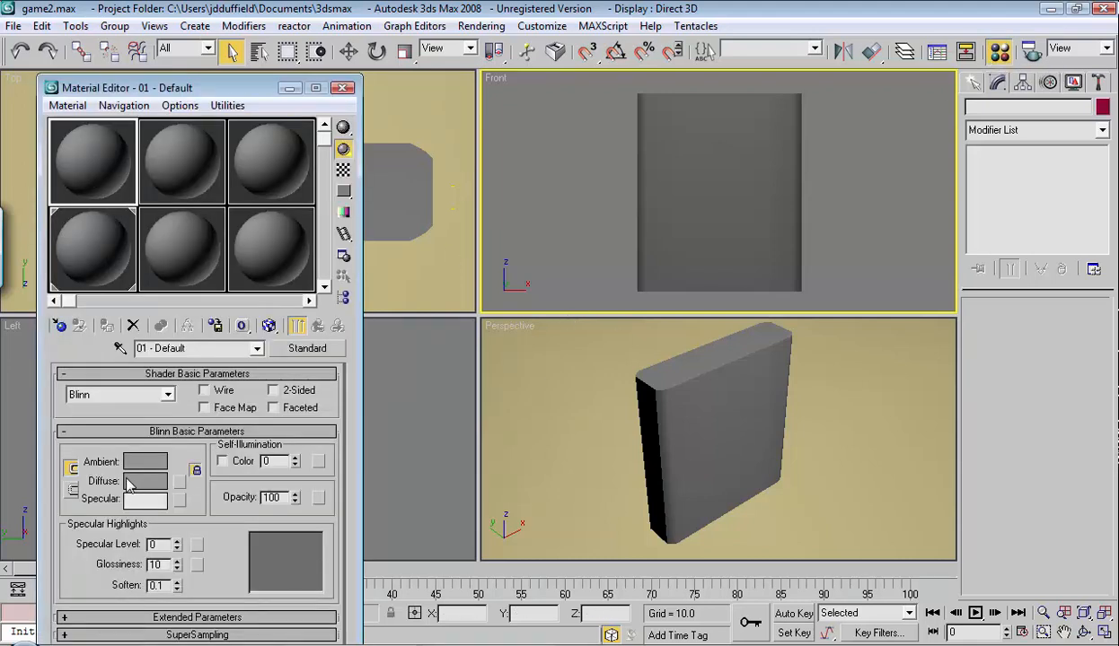
pyautogui.click(182, 484)
pyautogui.click(545, 142)
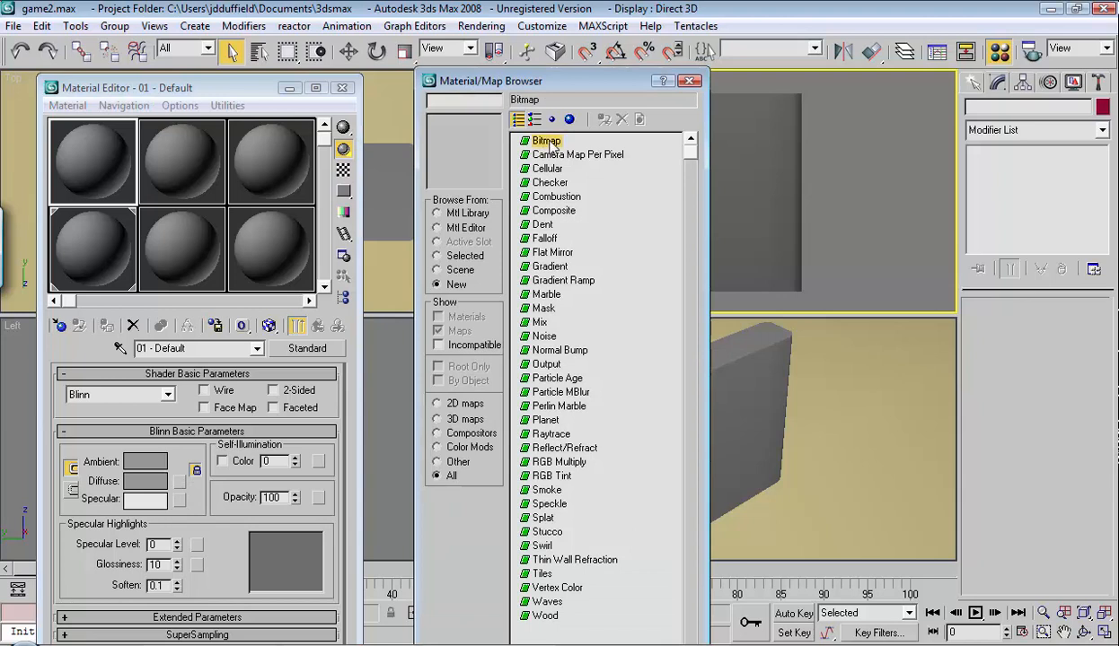
pyautogui.click(437, 228)
pyautogui.click(437, 255)
pyautogui.click(437, 270)
pyautogui.click(437, 285)
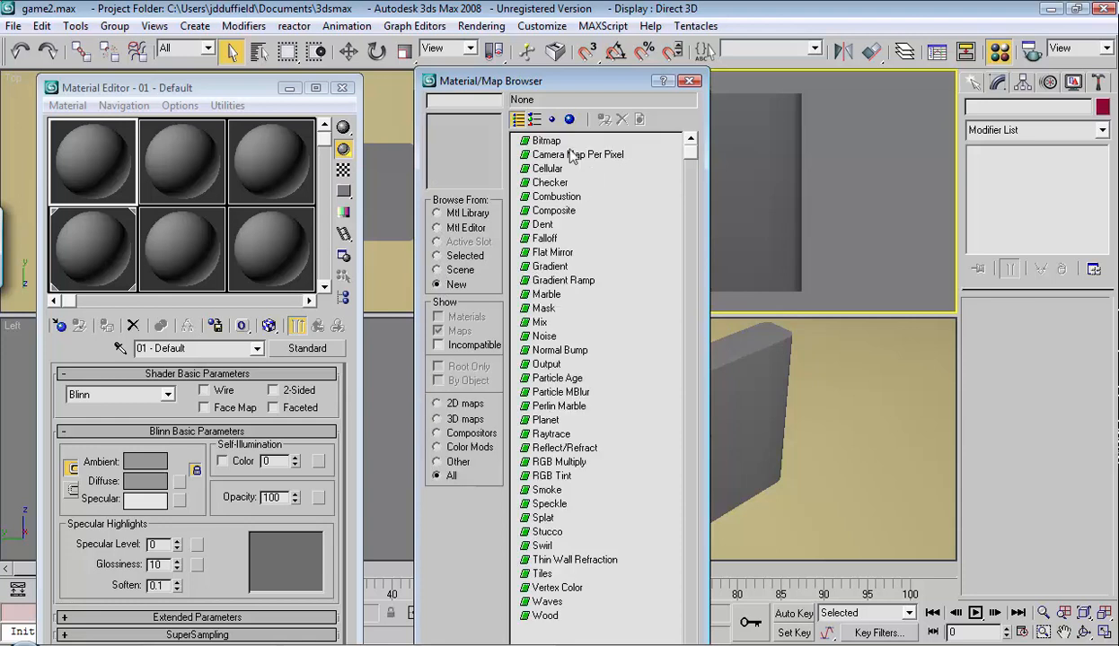
pyautogui.doubleClick(545, 142)
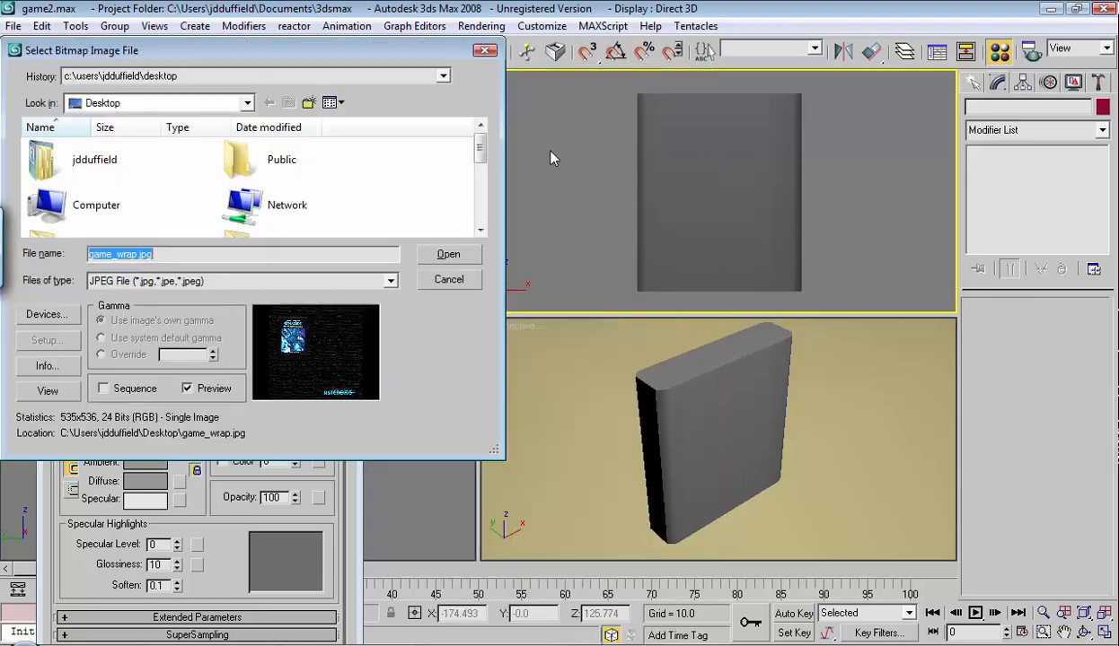
pyautogui.click(482, 221)
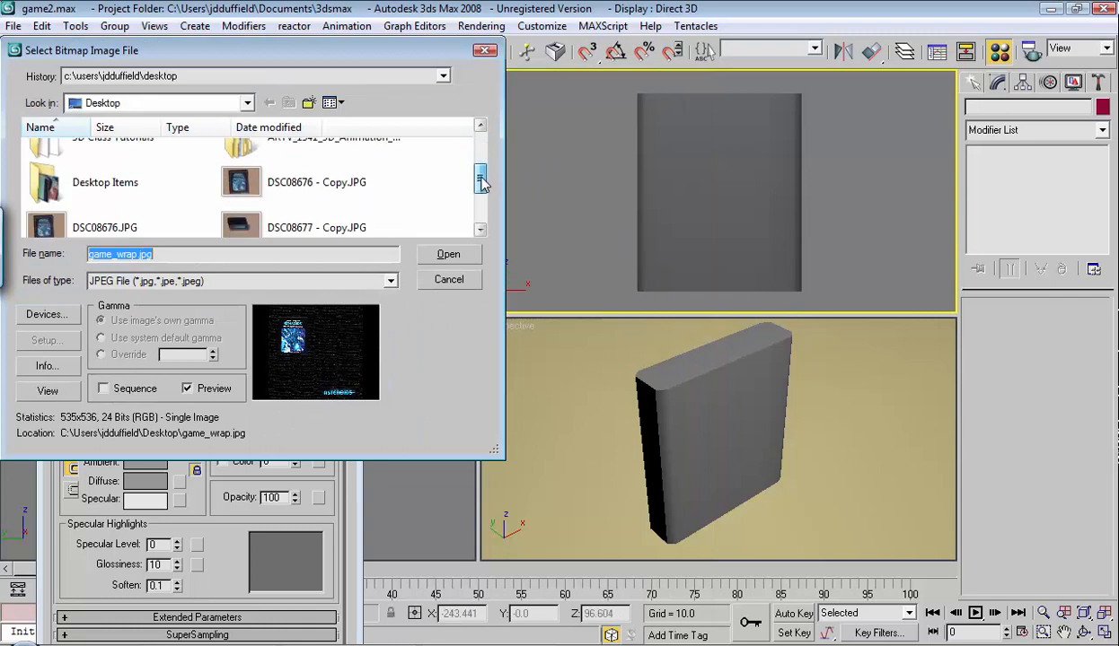
pyautogui.click(244, 225)
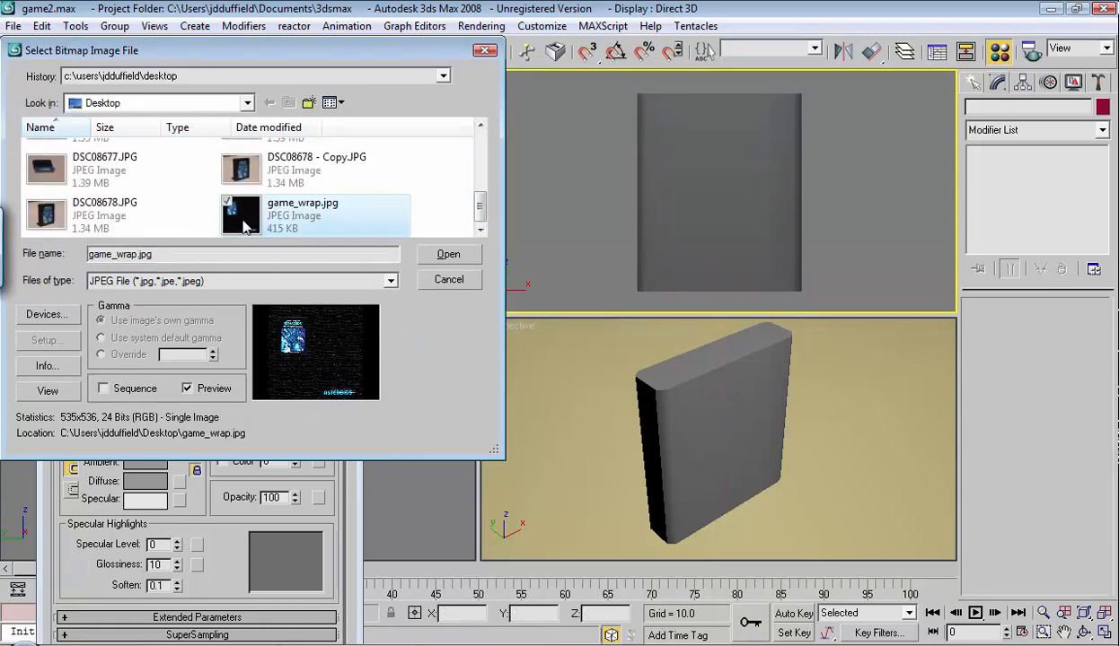
pyautogui.click(448, 255)
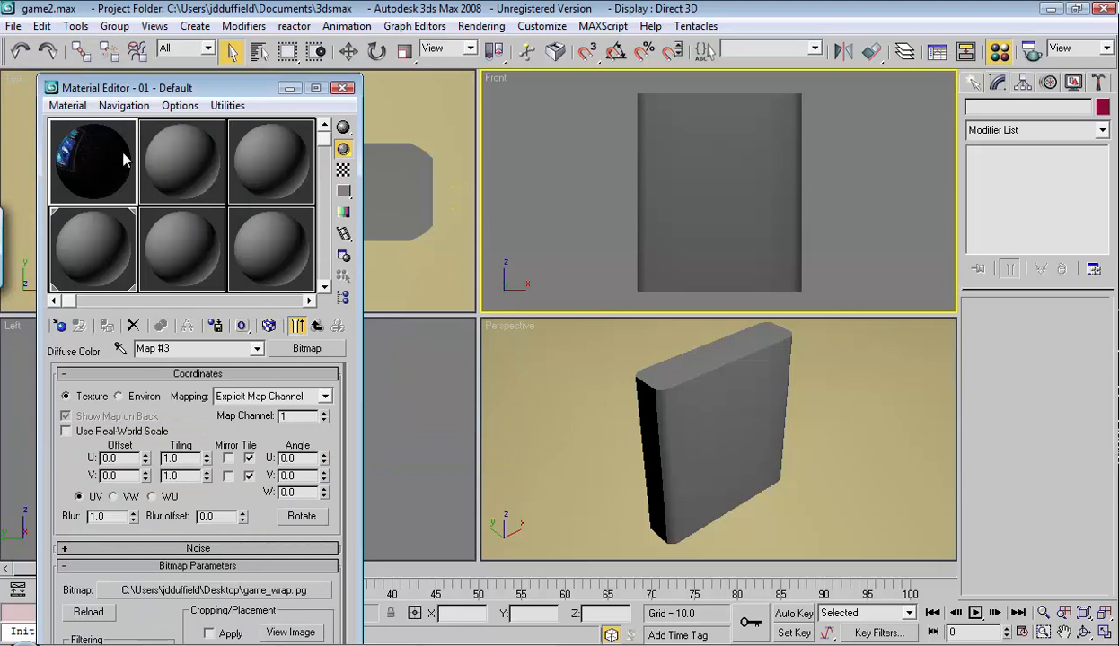
# Step: Assign the 01 - Default material to the cartridge box and display its map in the viewports
pyautogui.click(714, 147)
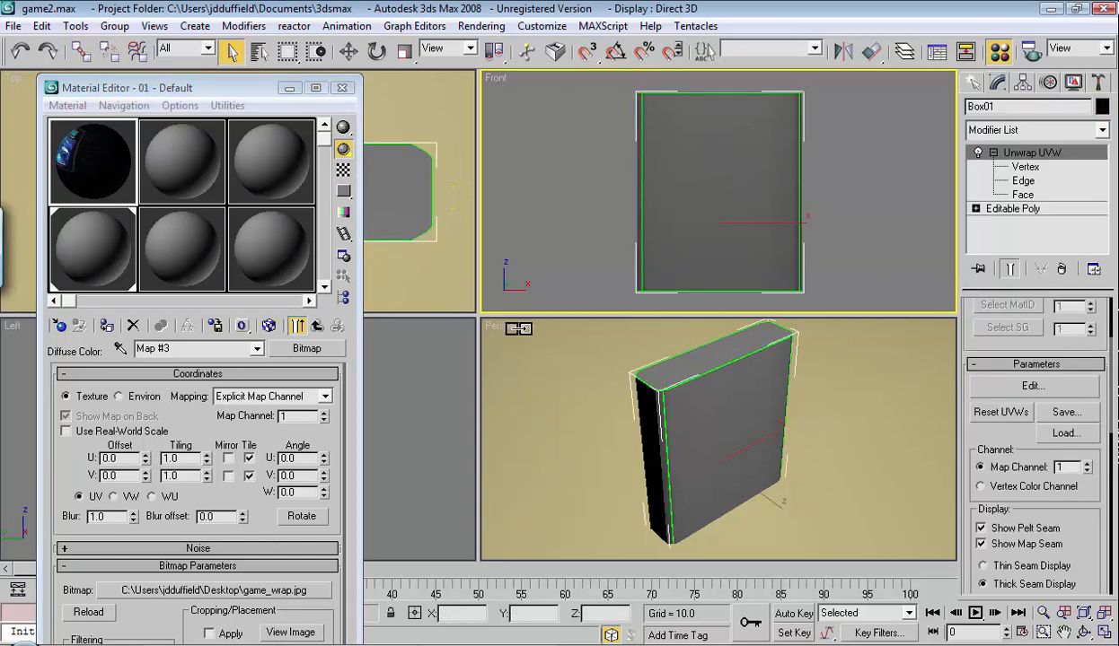
pyautogui.click(107, 326)
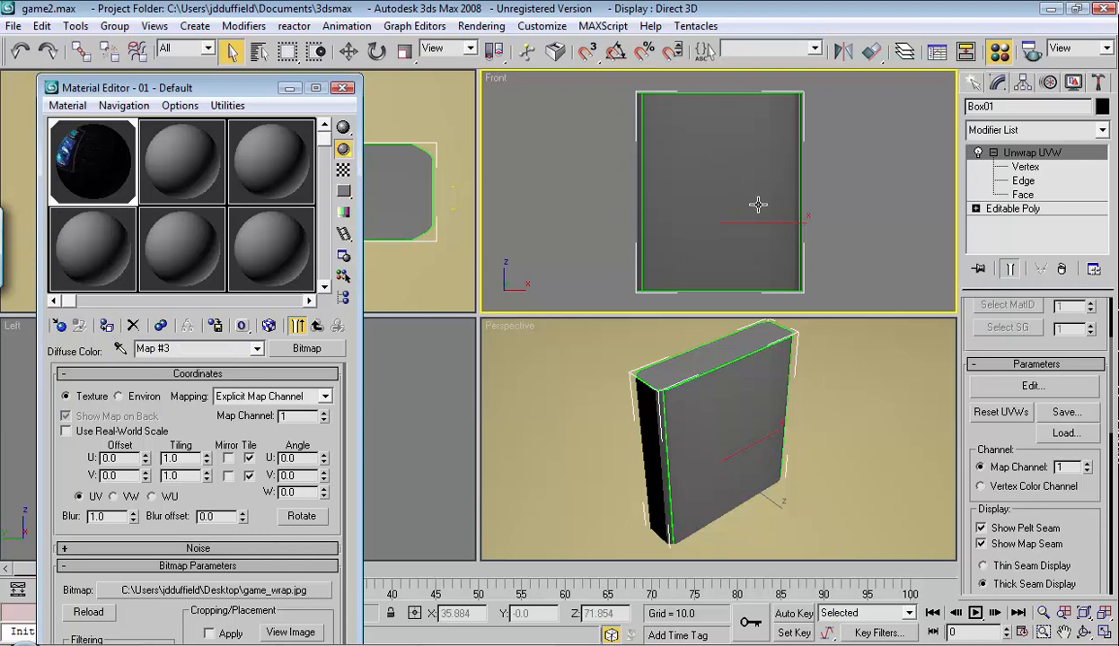
pyautogui.click(269, 326)
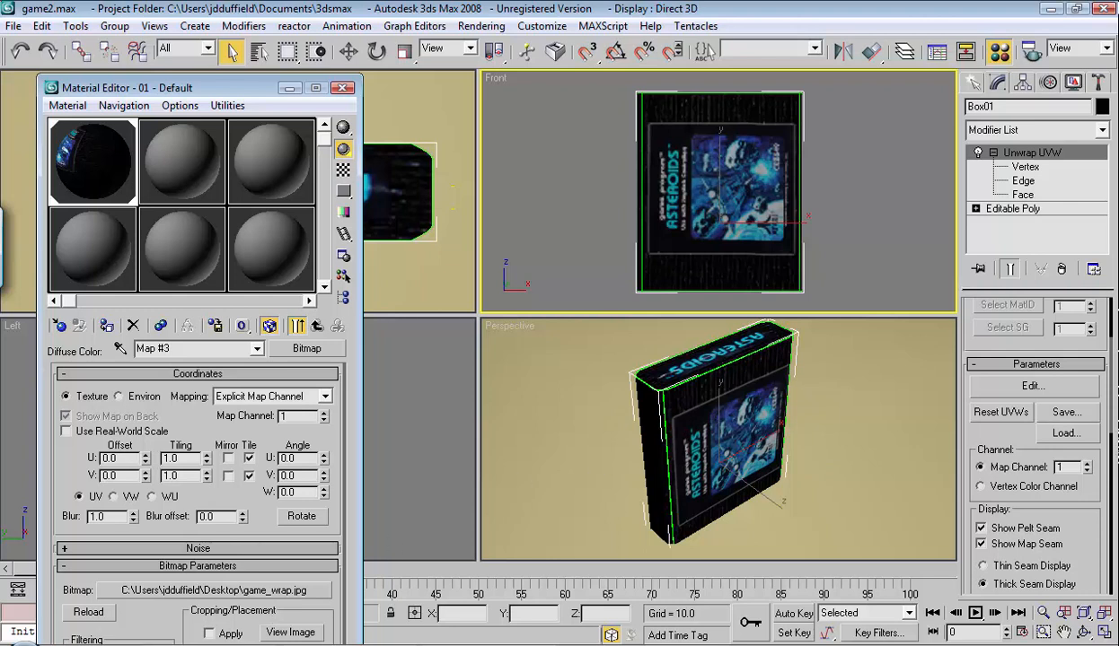
# Step: Switch to Photoshop, activate the Move tool and hide Layer 4 to reveal the UV template
pyautogui.click(117, 643)
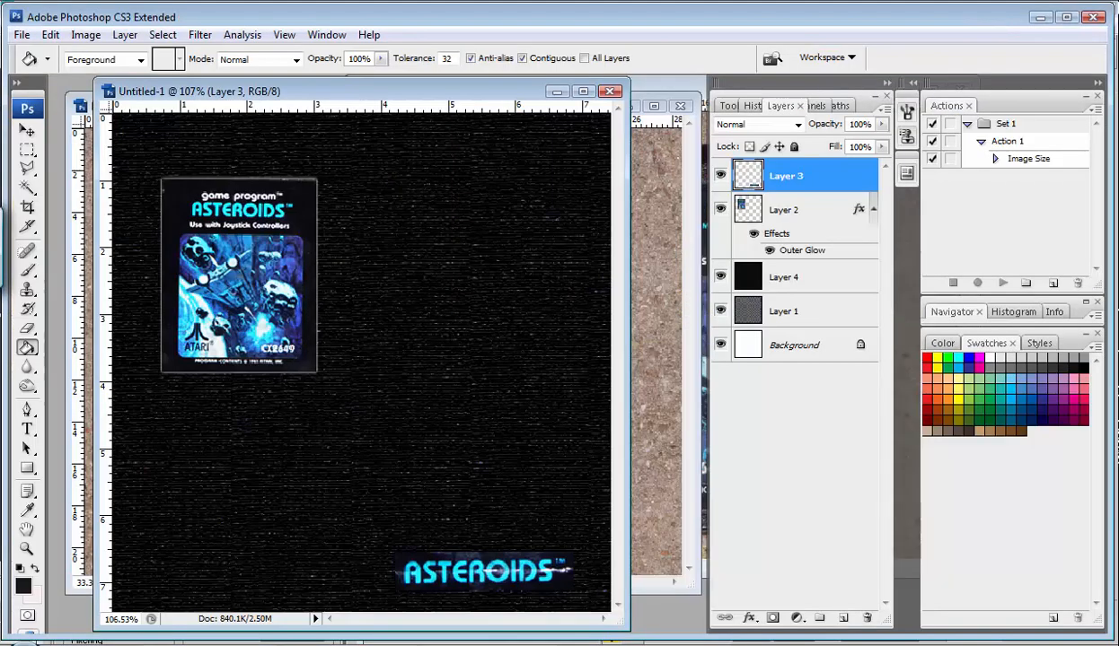
pyautogui.click(27, 131)
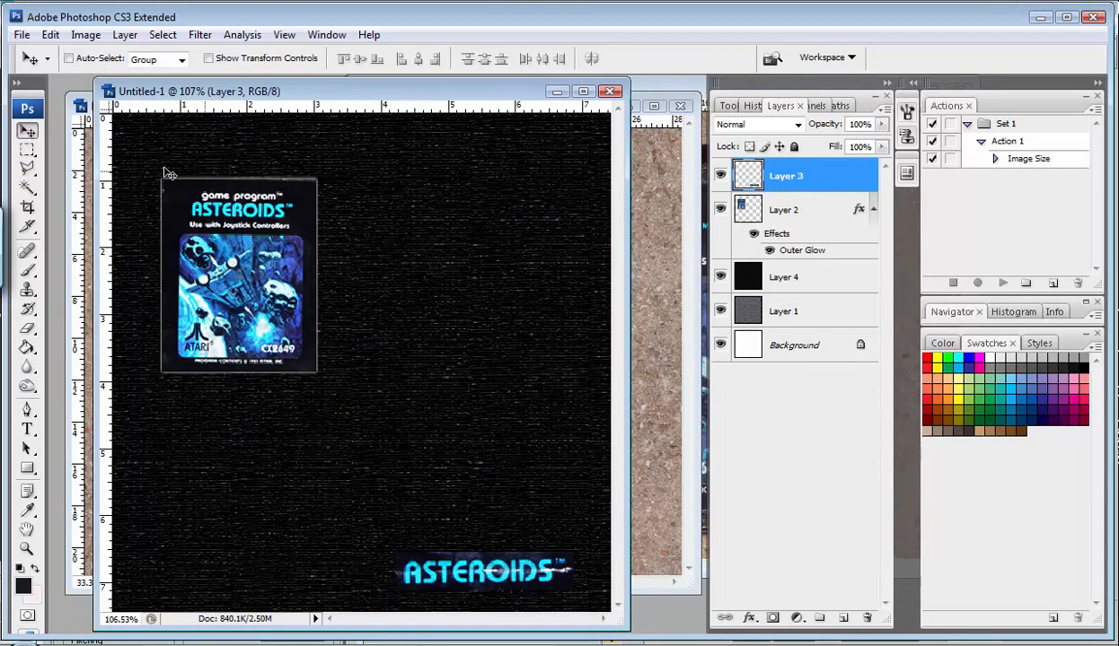
pyautogui.click(720, 278)
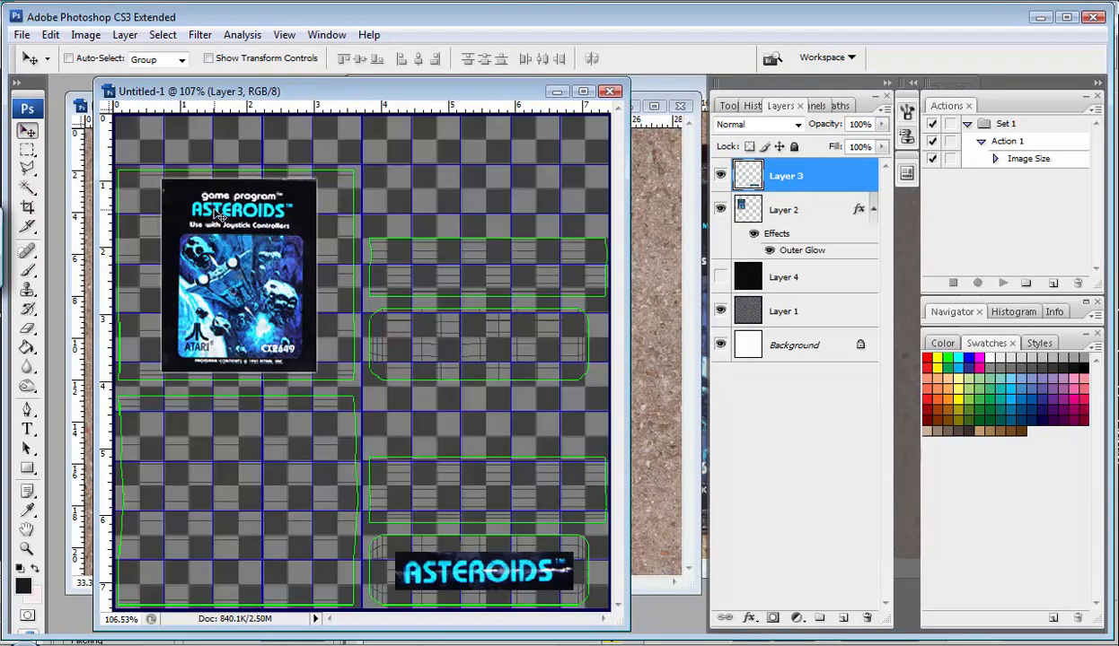
# Step: Rotate the front label on Layer 2 by -90° and enlarge it to fit inside the upper-left UV face
pyautogui.click(803, 211)
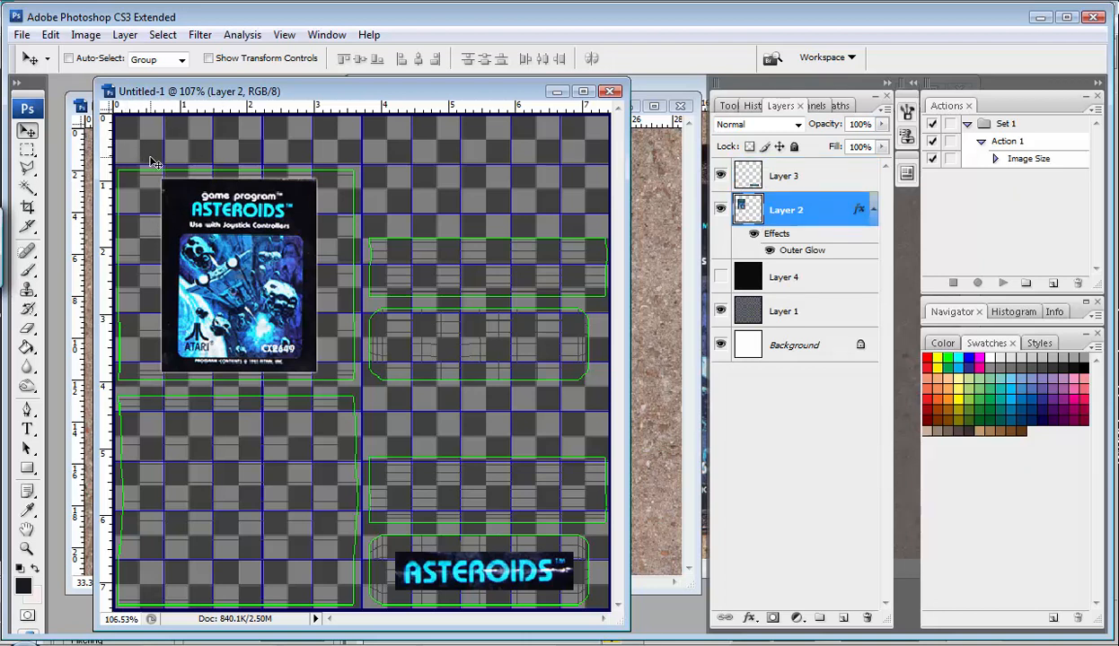
pyautogui.hotkey('ctrl', 't')
pyautogui.moveTo(332, 151); pyautogui.dragTo(132, 189)
pyautogui.moveTo(332, 353); pyautogui.dragTo(343, 361)
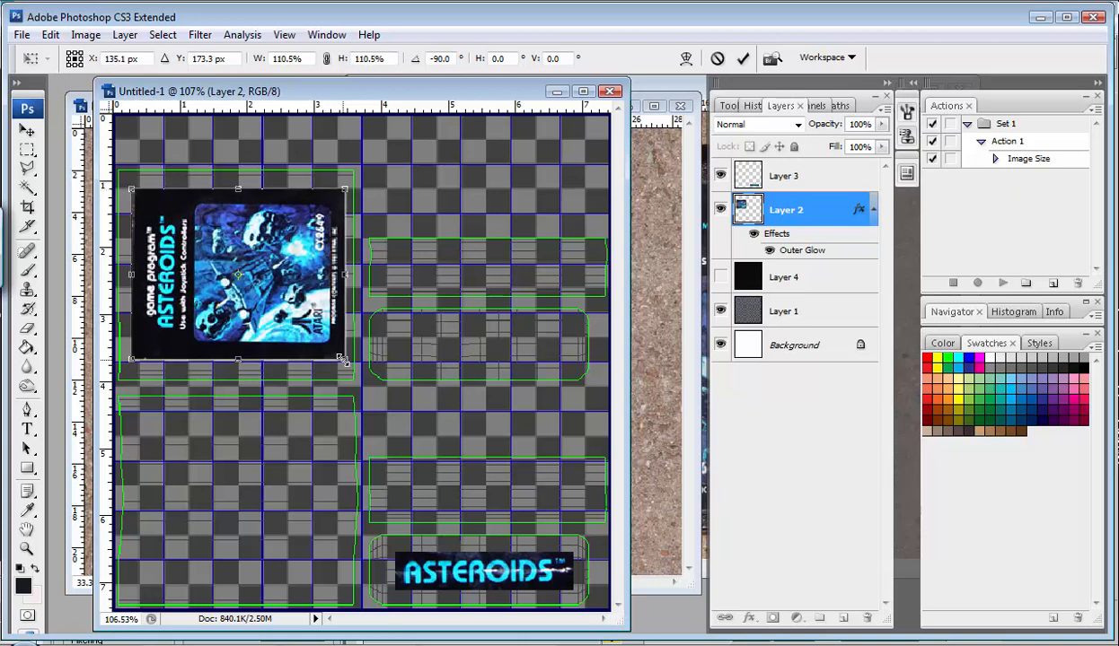
pyautogui.moveTo(136, 363); pyautogui.dragTo(131, 368)
pyautogui.press('Return')
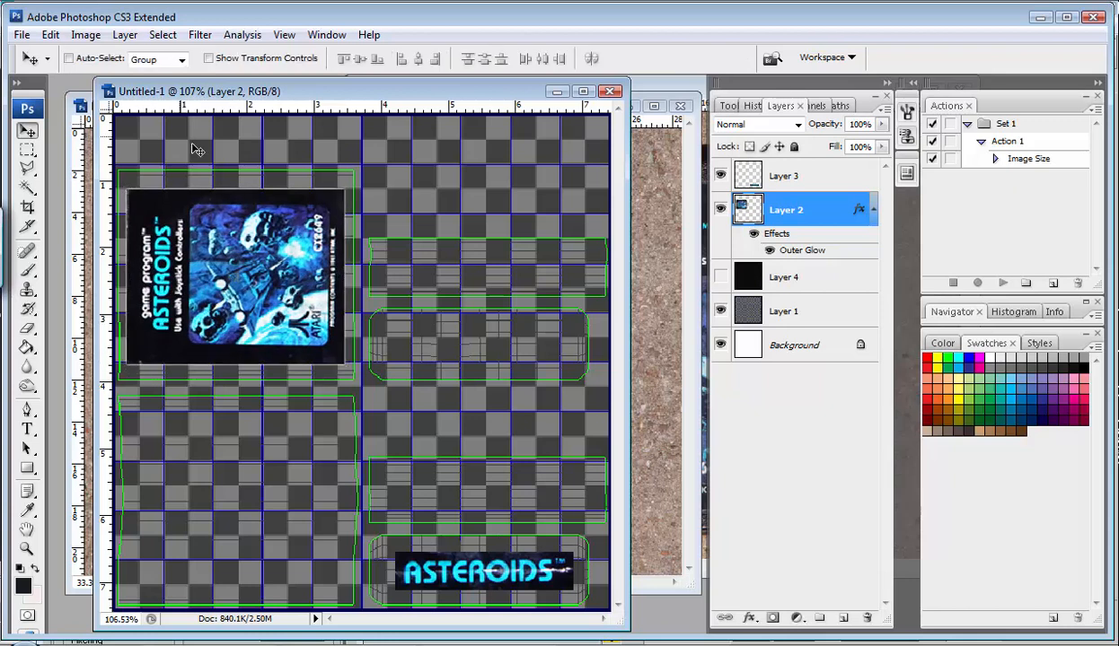
# Step: Save the texture as a JPEG over game_wrap.jpg on the Desktop and check it on the cartridge in 3ds Max
pyautogui.click(22, 35)
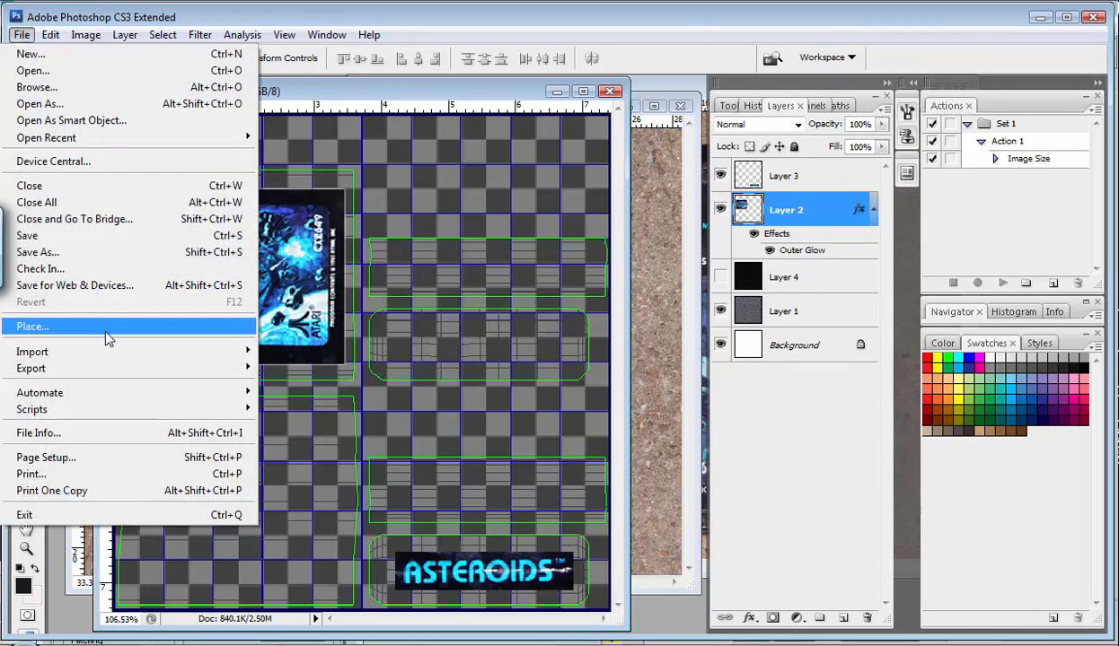
pyautogui.click(69, 254)
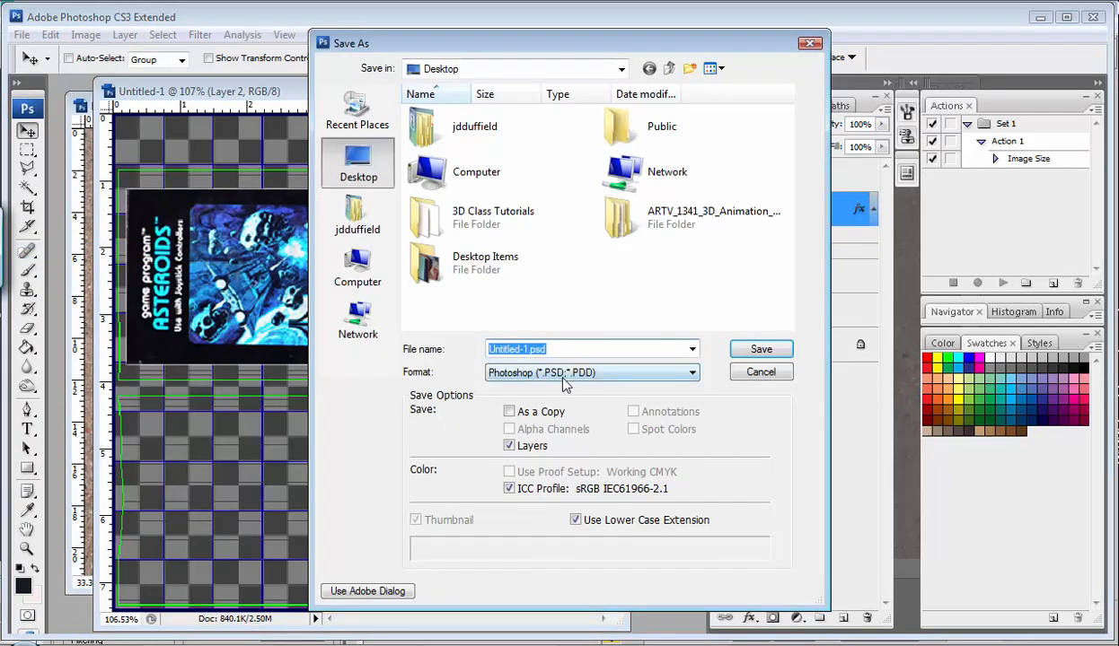
pyautogui.click(566, 382)
pyautogui.click(569, 466)
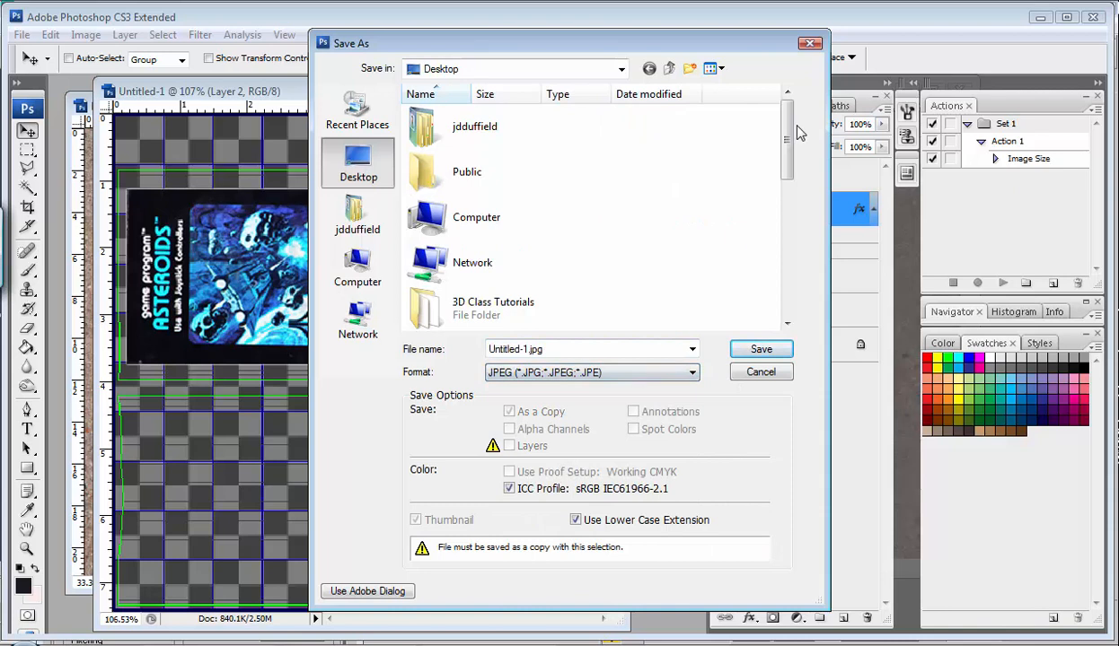
pyautogui.moveTo(786, 135); pyautogui.dragTo(781, 280)
pyautogui.click(437, 309)
pyautogui.click(760, 349)
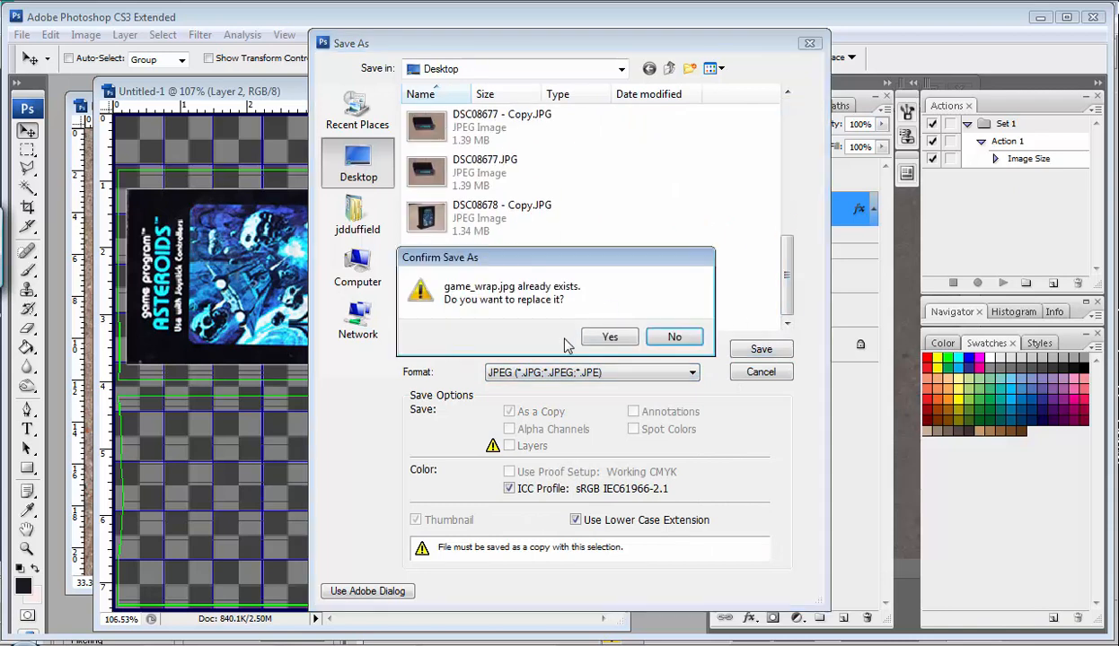
pyautogui.click(610, 337)
pyautogui.click(665, 162)
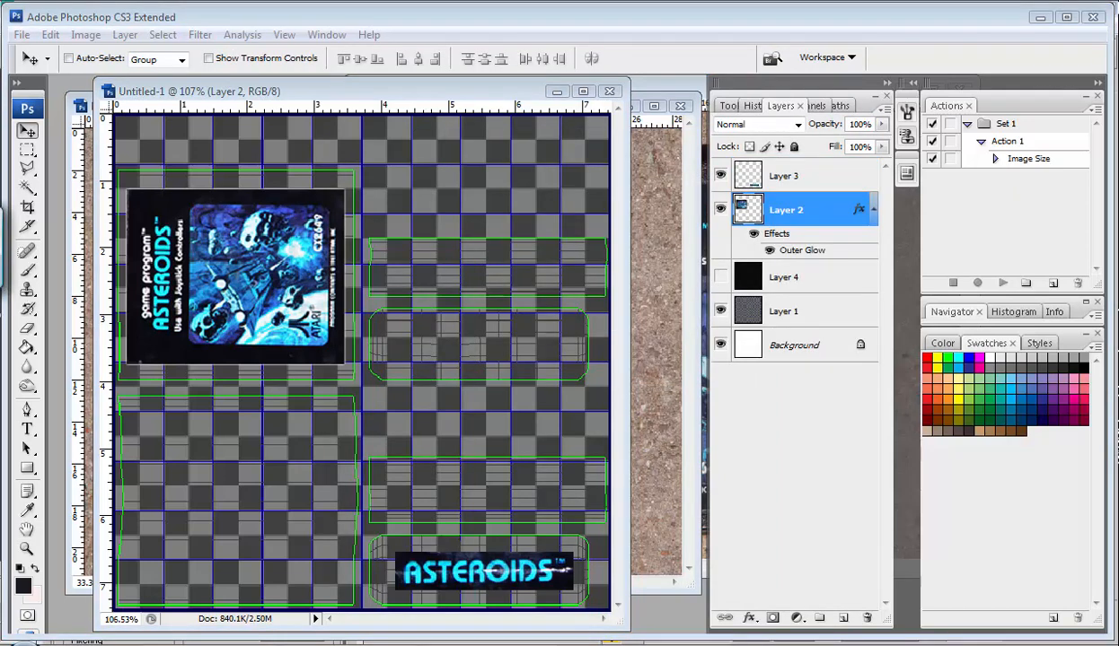
pyautogui.hotkey('alt', 'Tab')
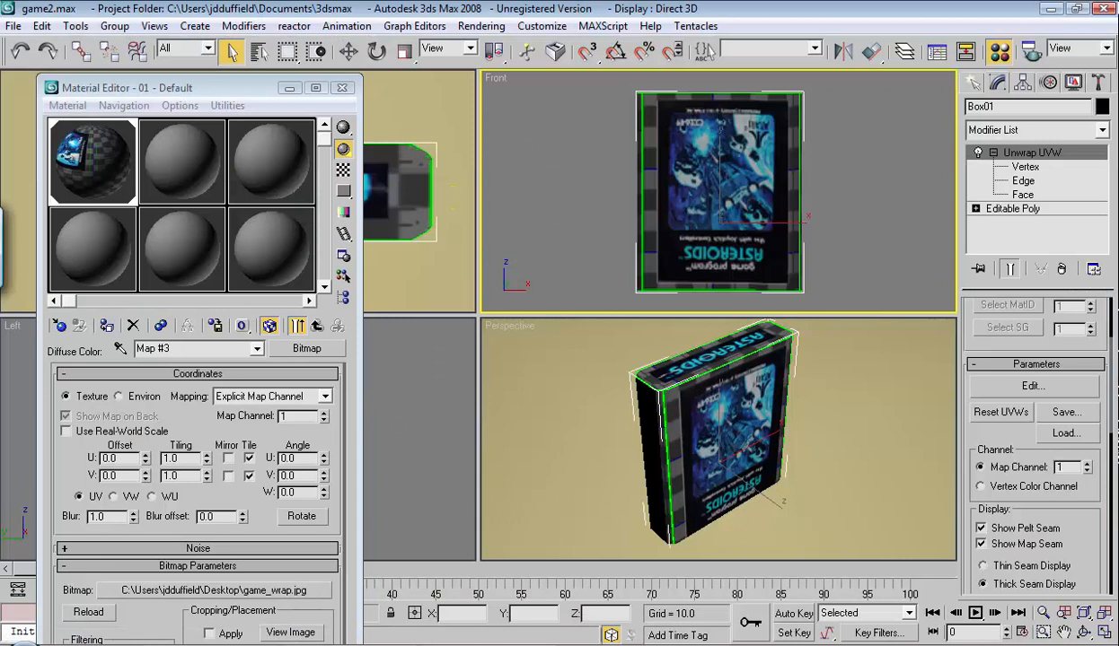
# Step: Return to Photoshop and rotate the front label on Layer 2 by 180° within its UV face
pyautogui.hotkey('alt', 'Tab')
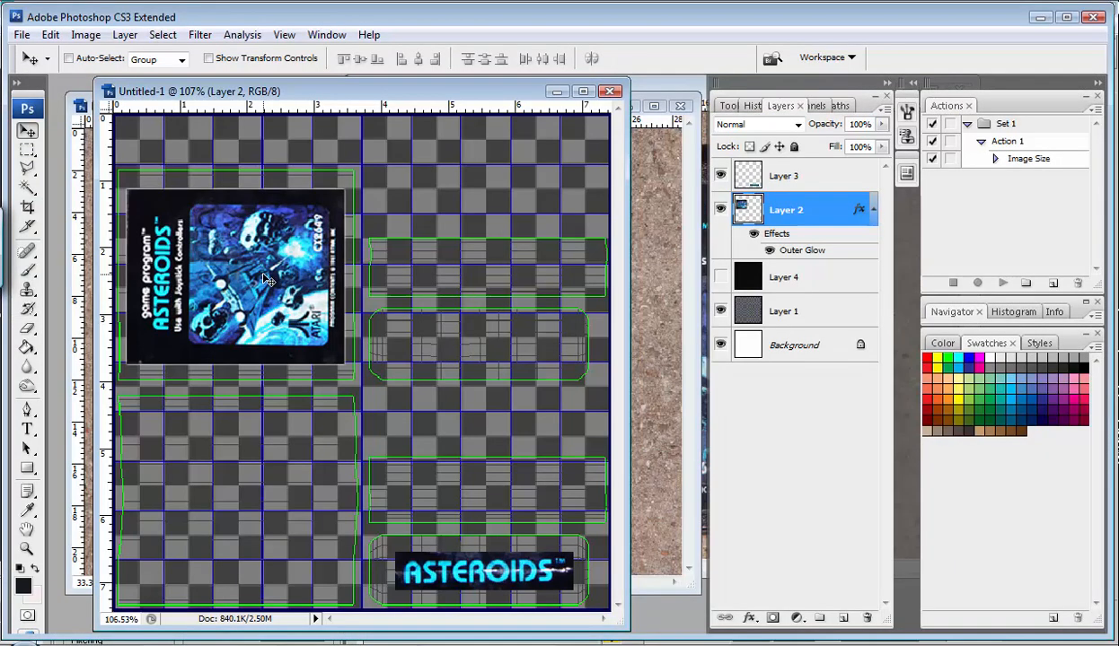
pyautogui.hotkey('ctrl', 't')
pyautogui.keyDown('shift'); pyautogui.moveTo(366, 168); pyautogui.dragTo(97, 391); pyautogui.keyUp('shift')
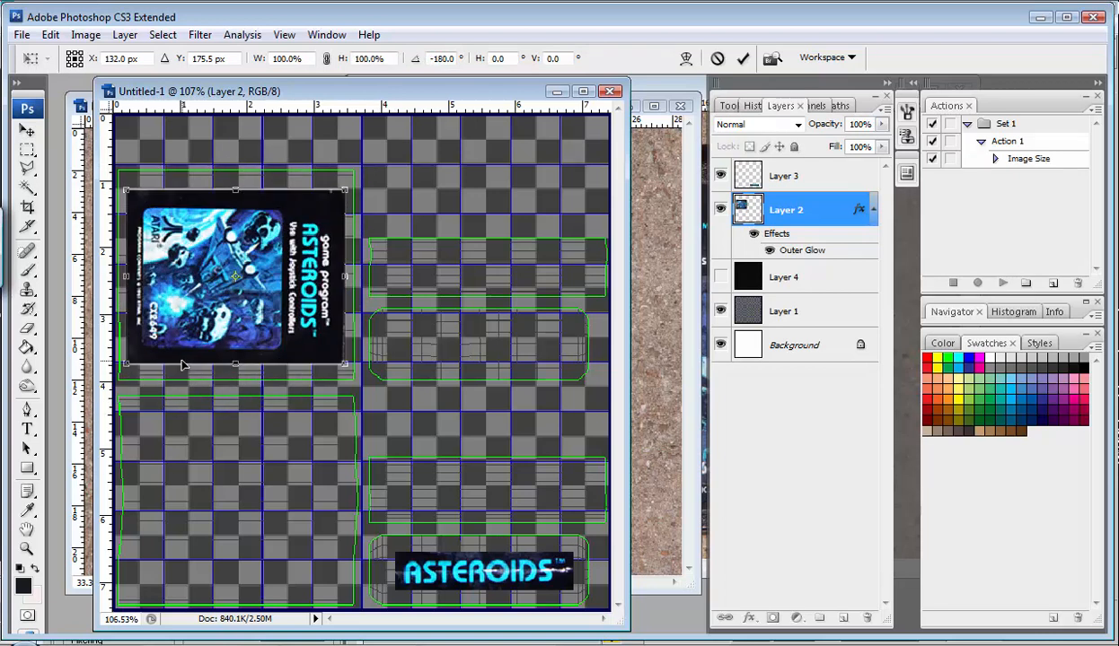
pyautogui.press('Return')
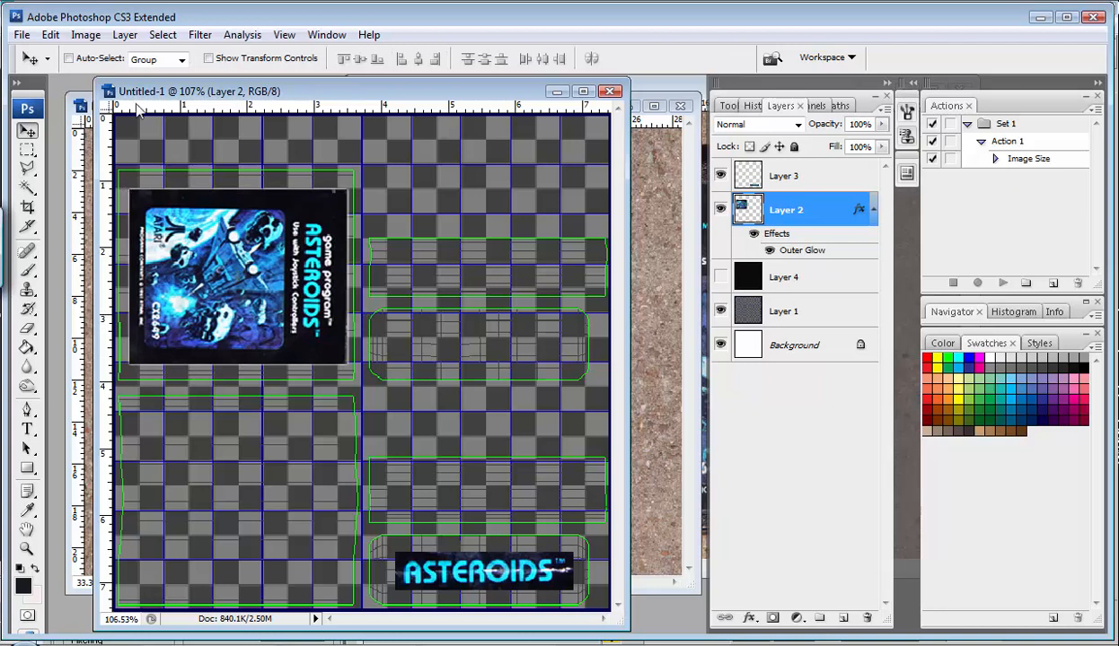
# Step: Save the texture with the rotated front label as a JPEG over game_wrap.jpg and check the label's orientation in 3ds Max
pyautogui.click(21, 34)
pyautogui.click(51, 254)
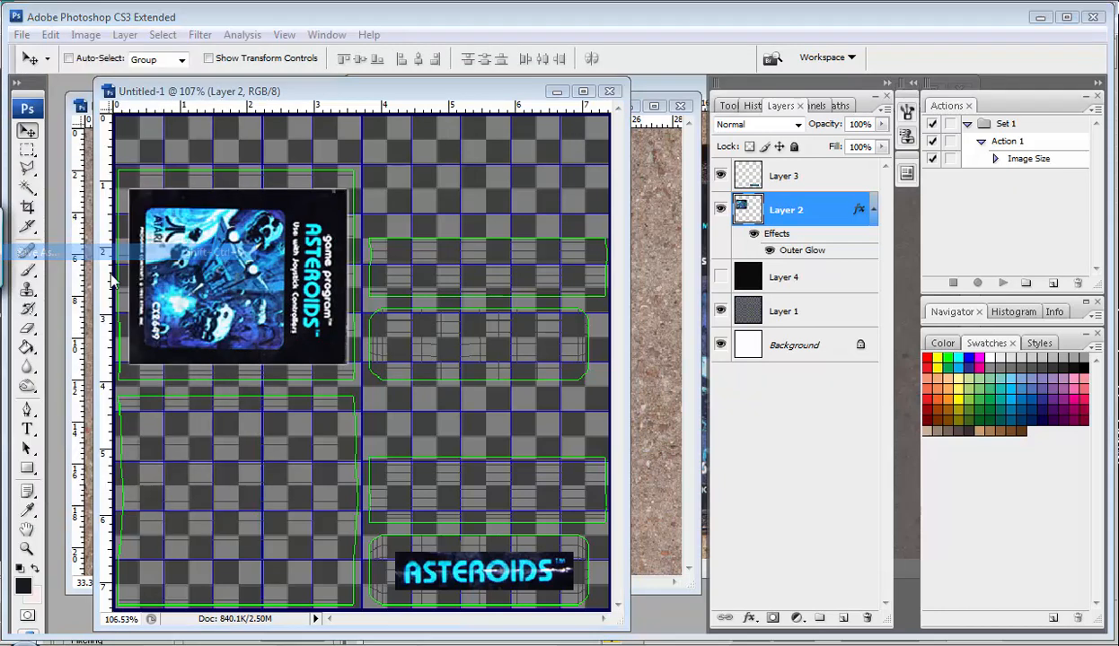
pyautogui.click(543, 372)
pyautogui.click(544, 467)
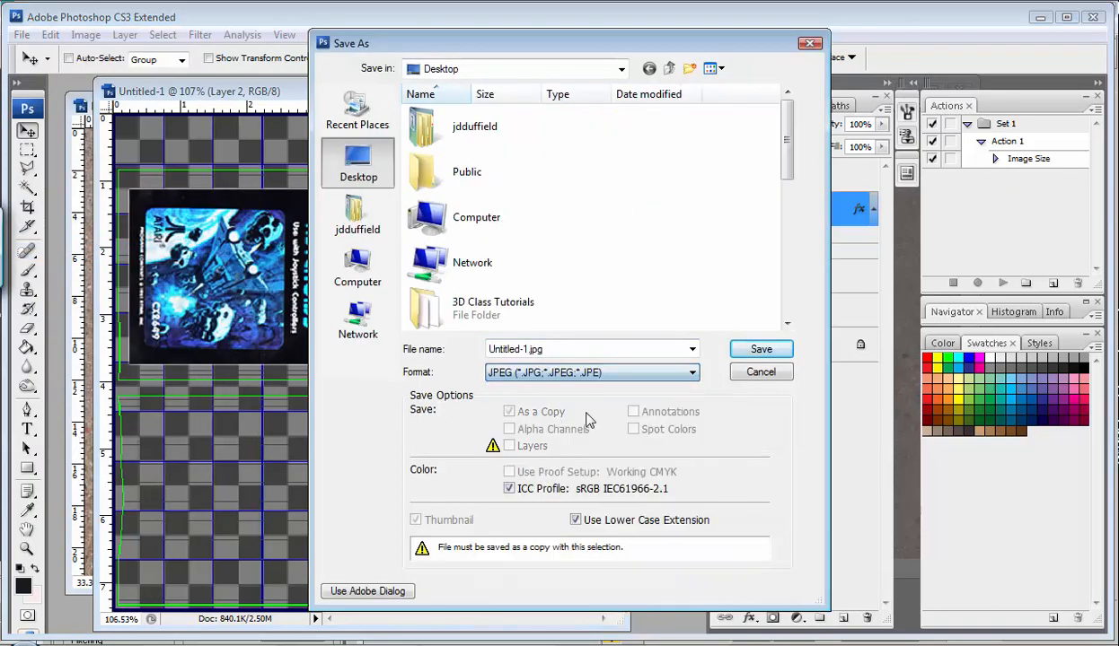
pyautogui.moveTo(791, 133); pyautogui.dragTo(789, 269)
pyautogui.click(485, 296)
pyautogui.click(760, 350)
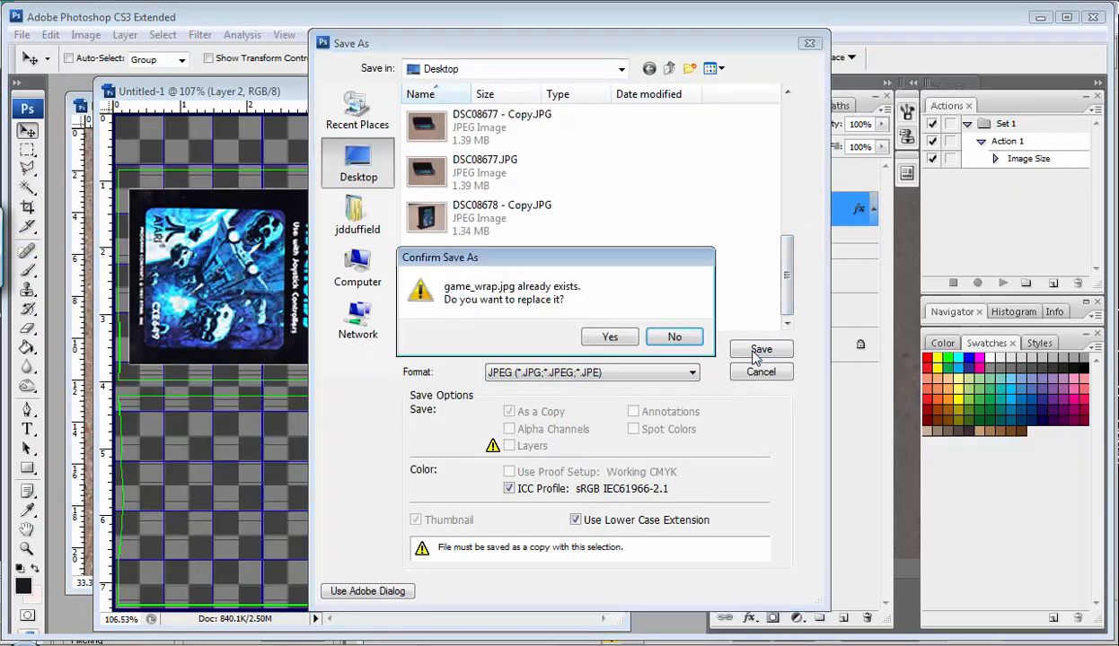
pyautogui.click(609, 336)
pyautogui.click(657, 165)
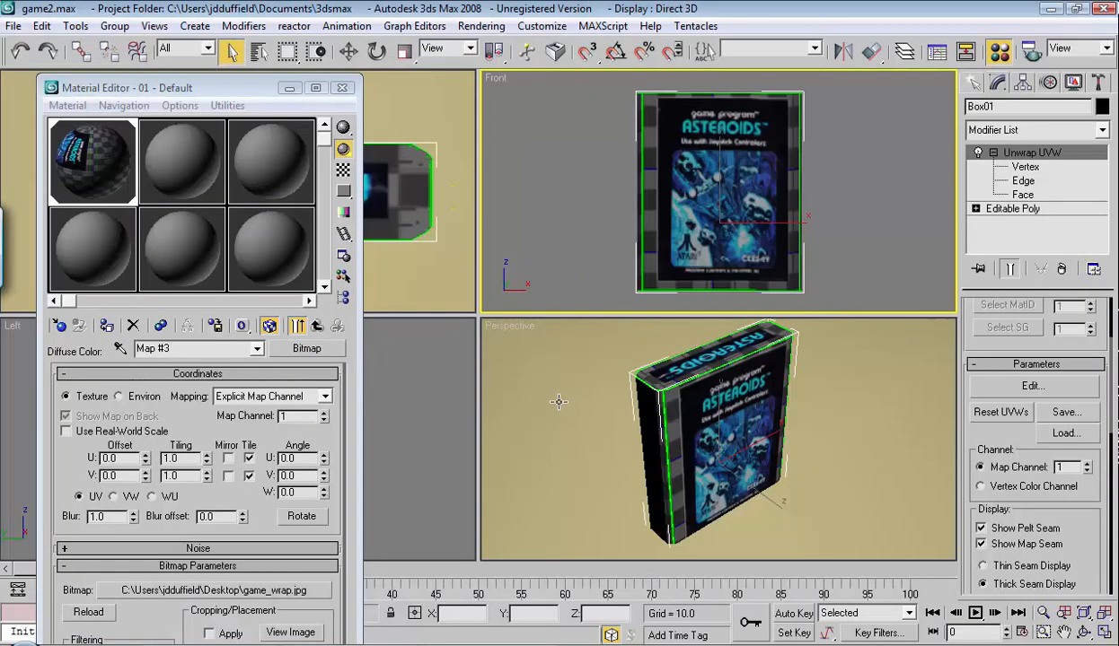
pyautogui.rightClick(560, 401)
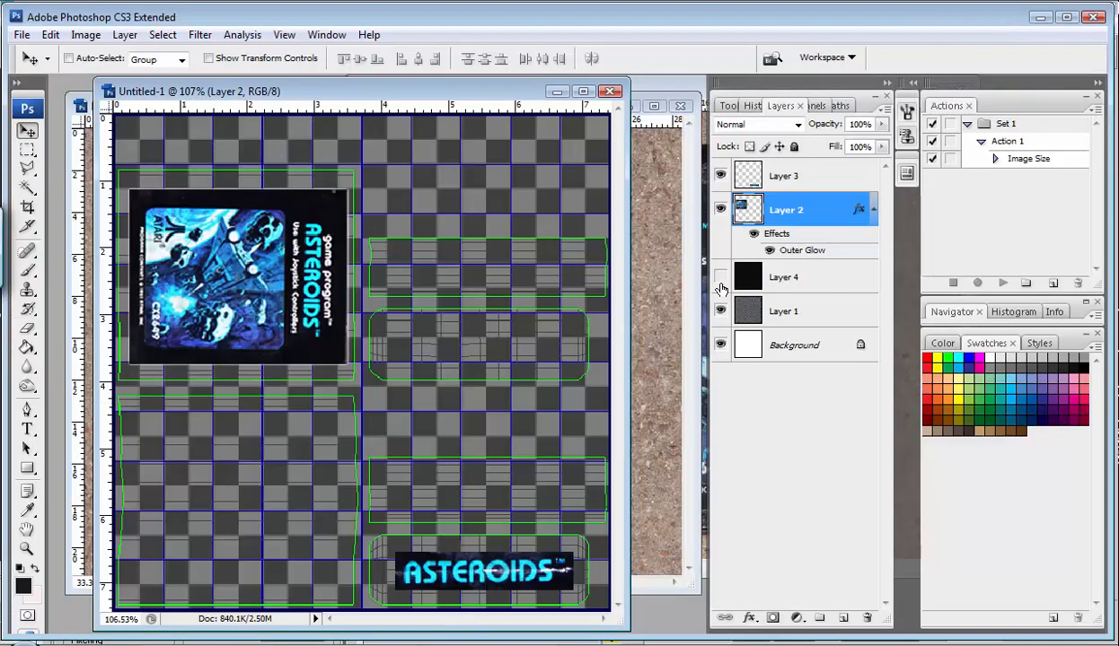
# Step: In Photoshop, show the black Layer 4 over the UV template and save a JPEG copy over game_wrap.jpg on the Desktop
pyautogui.click(720, 278)
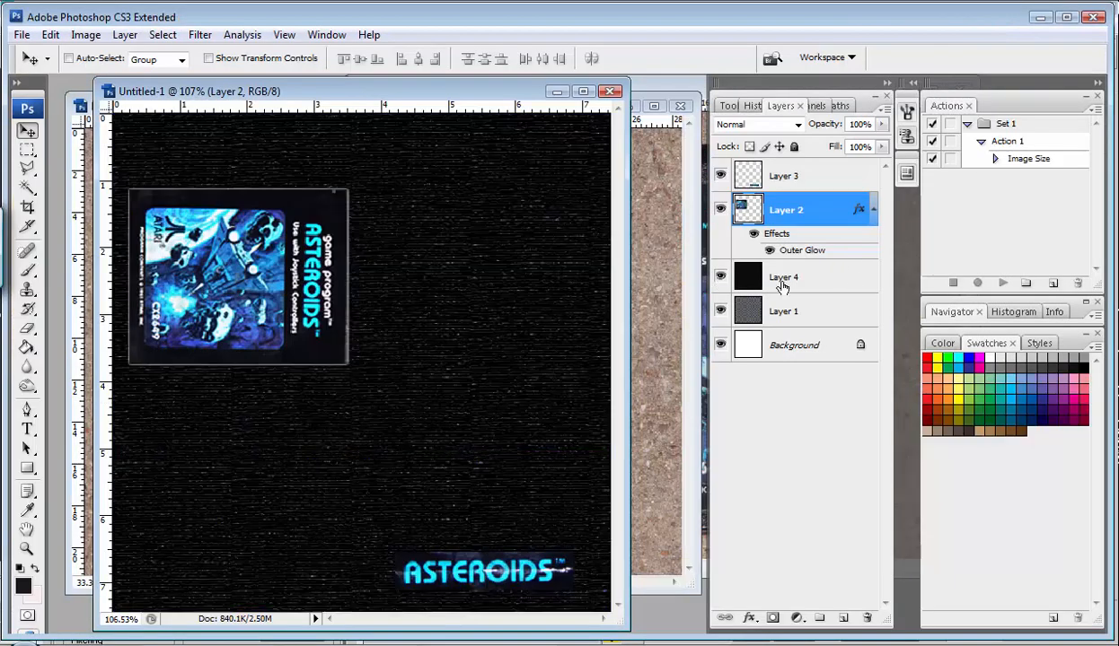
pyautogui.click(22, 34)
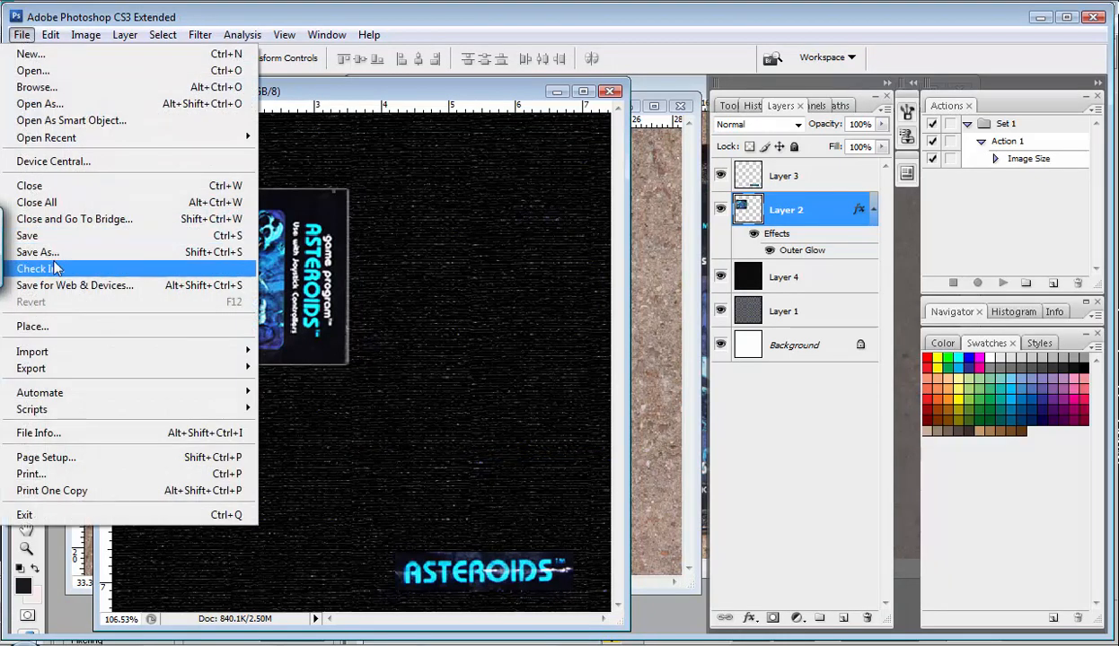
pyautogui.click(84, 254)
pyautogui.click(588, 372)
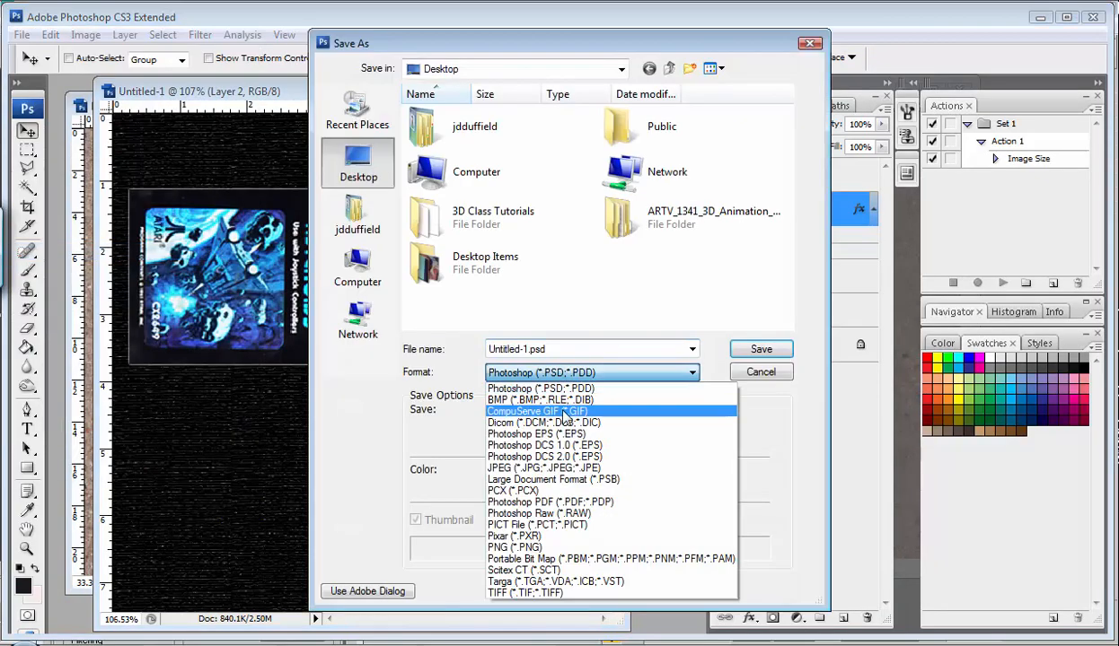
pyautogui.click(551, 474)
pyautogui.moveTo(787, 144); pyautogui.dragTo(787, 275)
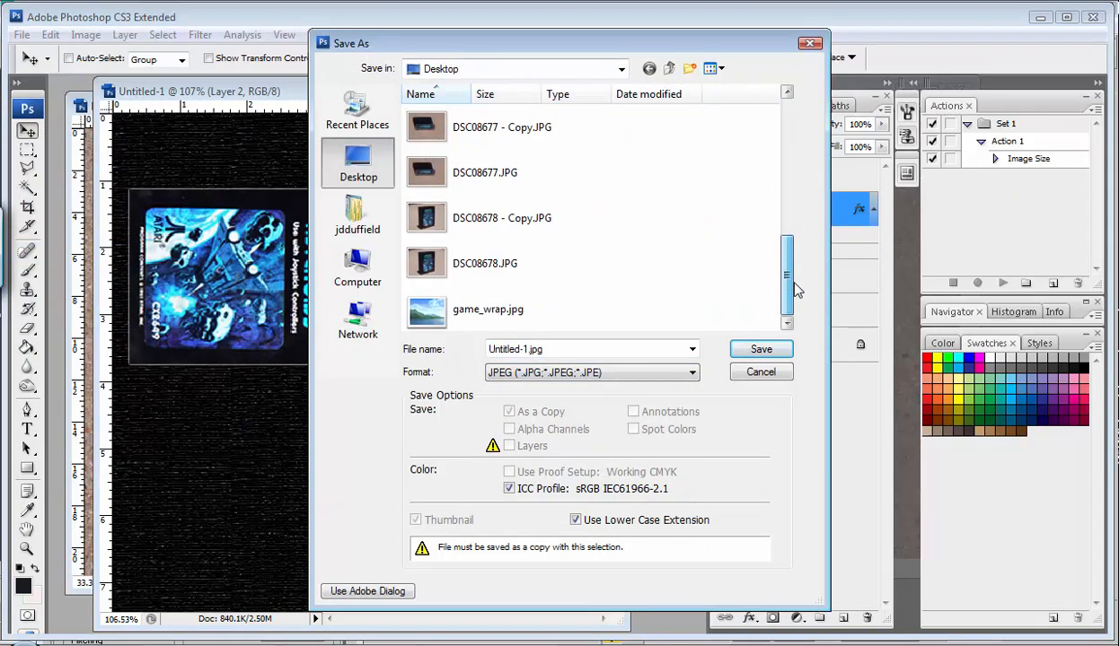
pyautogui.click(465, 325)
pyautogui.click(759, 349)
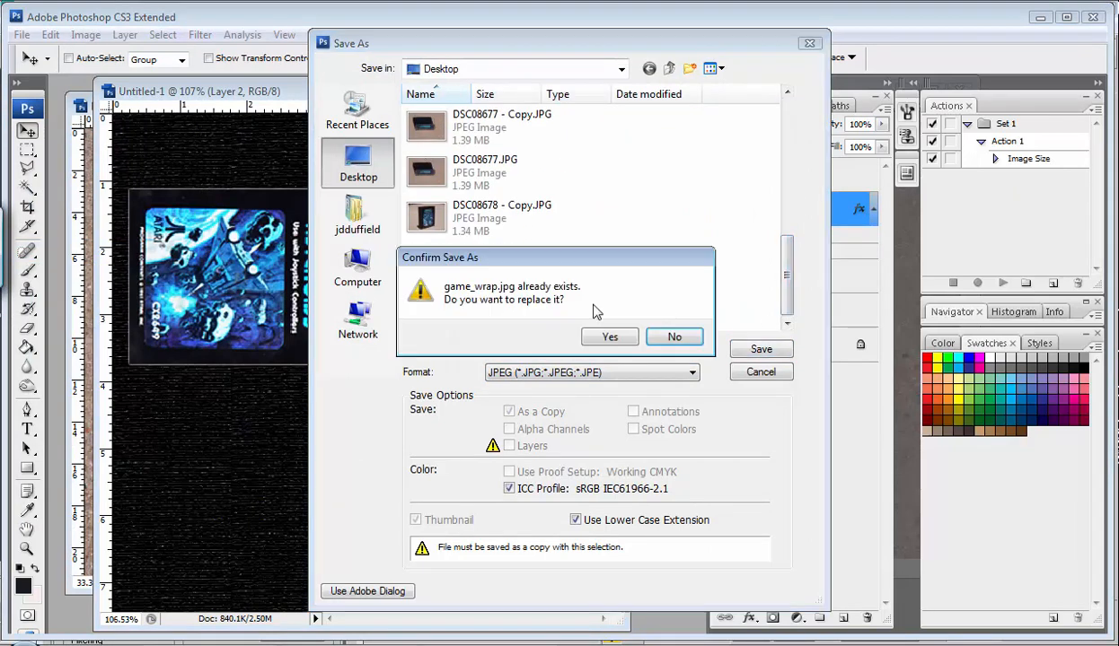
pyautogui.click(610, 338)
pyautogui.click(648, 162)
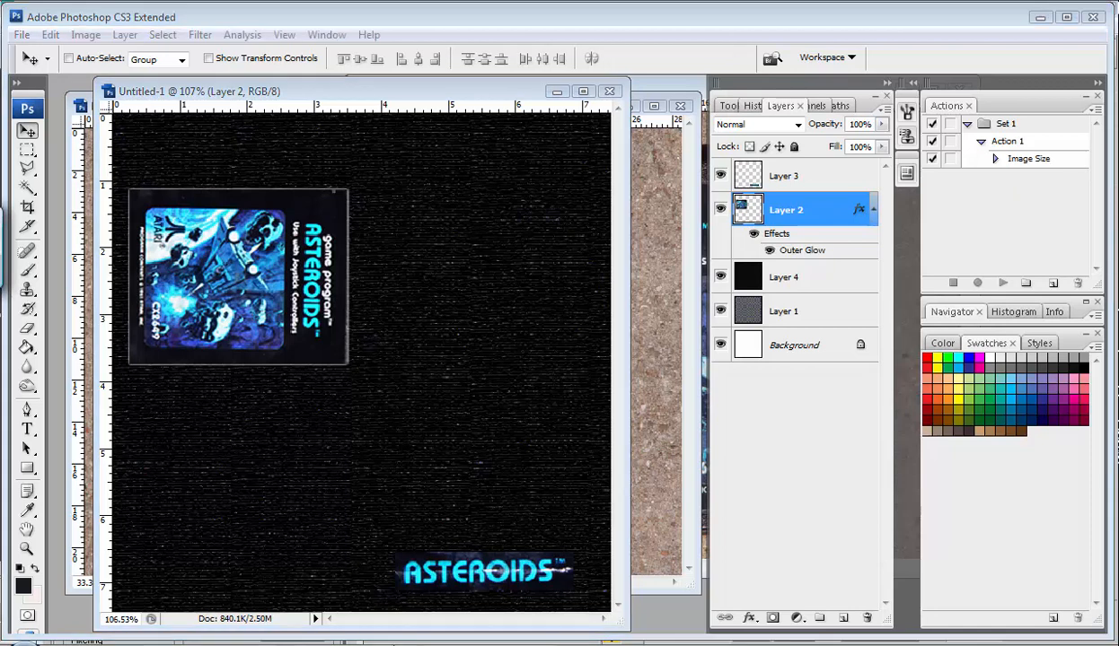
# Step: Switch to 3ds Max, render the Perspective view to check the textured cartridge, and close the render window
pyautogui.click(36, 639)
pyautogui.rightClick(545, 412)
pyautogui.click(844, 392)
pyautogui.rightClick(838, 393)
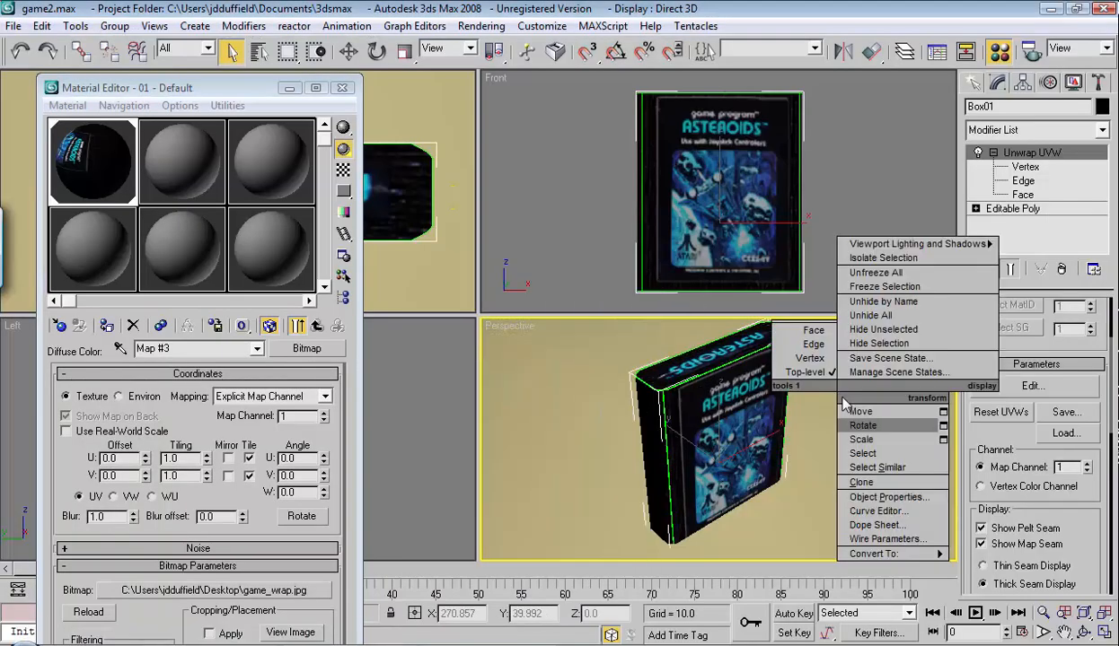
pyautogui.click(616, 392)
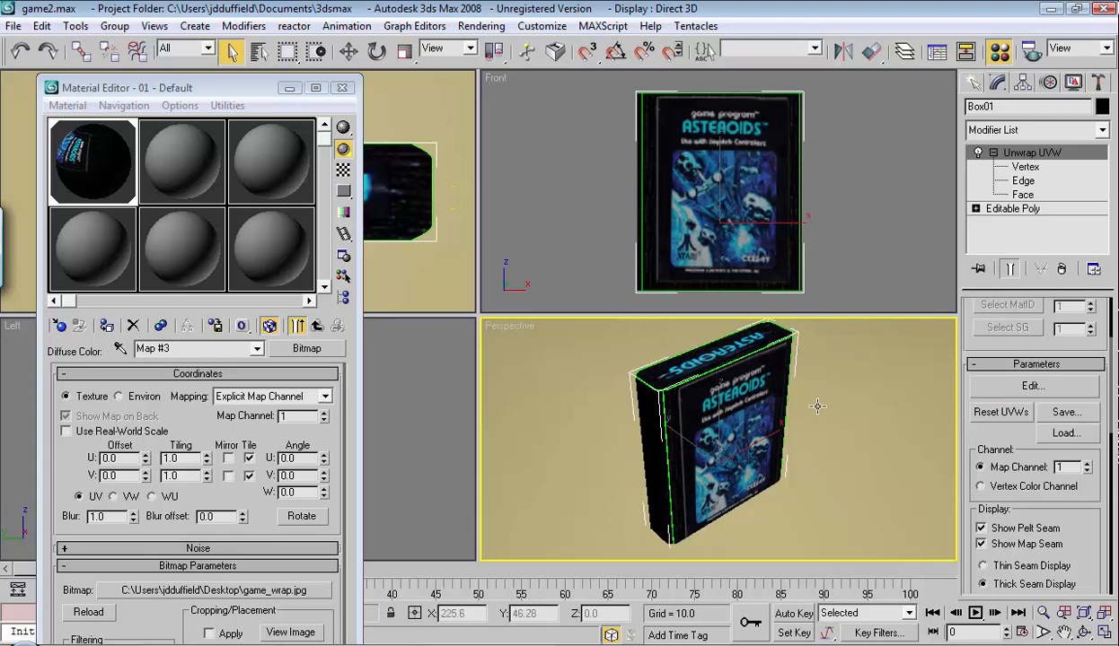
pyautogui.hotkey('shift', 'q')
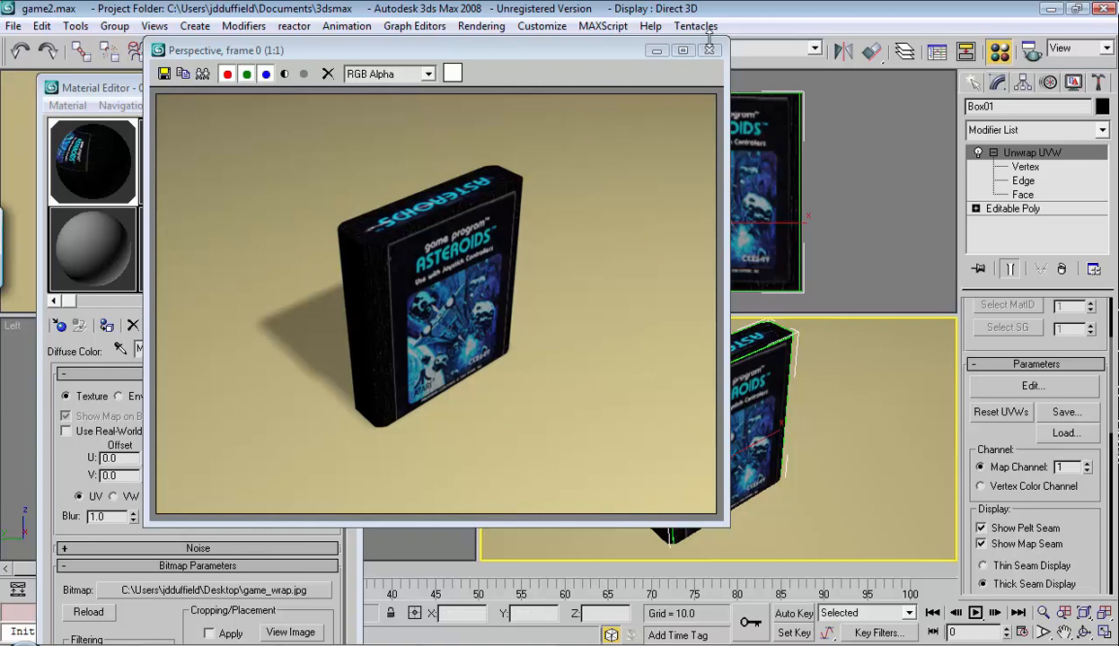
pyautogui.click(709, 50)
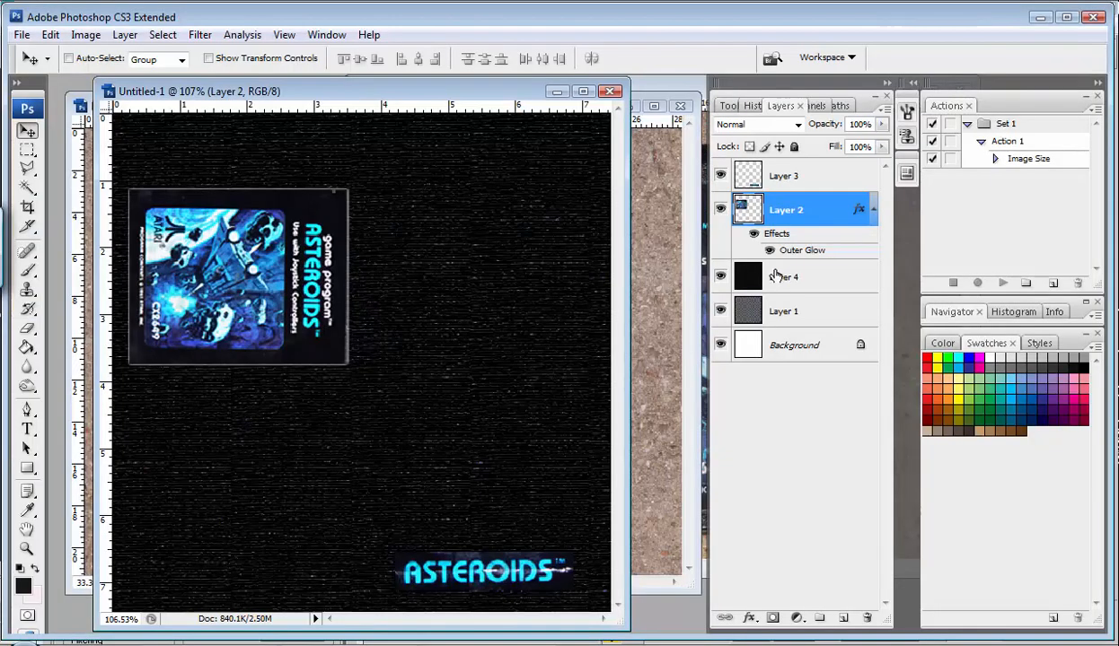
# Step: Back in Photoshop, hide Layer 4, nudge the front label slightly left and up, and rotate it by about -1.3°
pyautogui.click(720, 278)
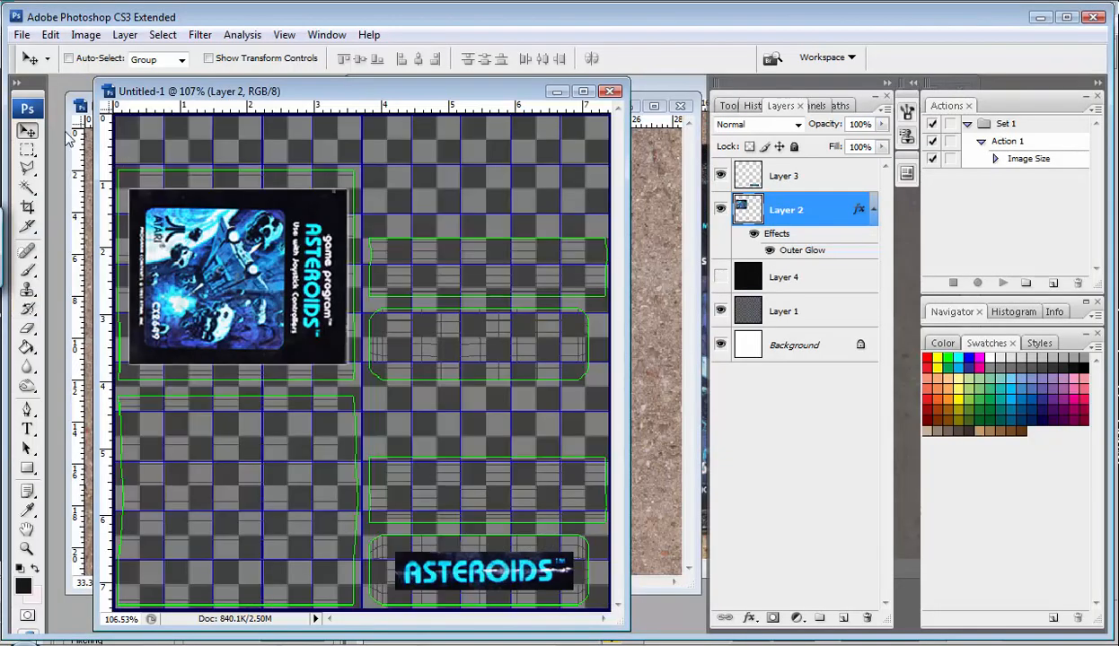
pyautogui.press('Left')
pyautogui.press('Left')
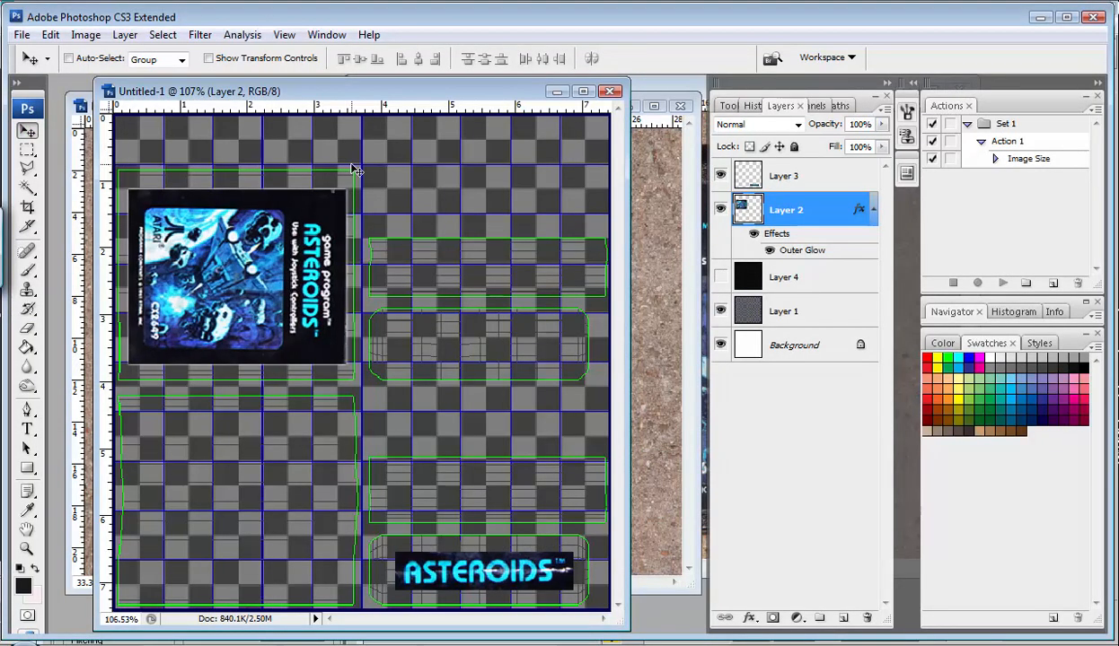
pyautogui.press('Up')
pyautogui.press('Up')
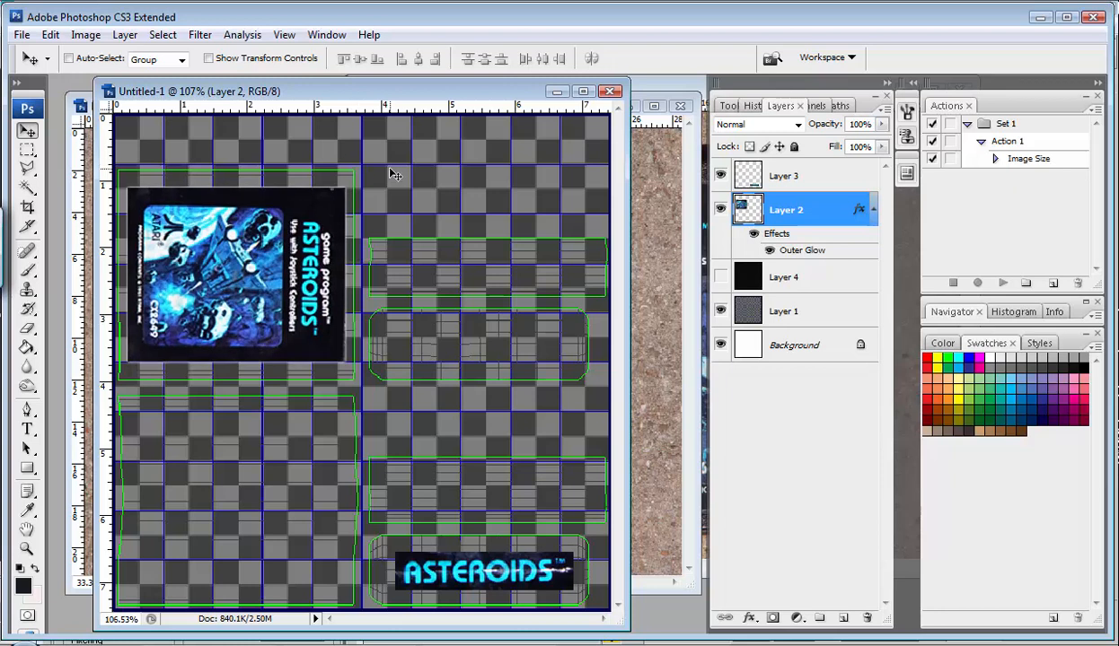
pyautogui.hotkey('ctrl', 't')
pyautogui.moveTo(394, 157); pyautogui.dragTo(405, 154)
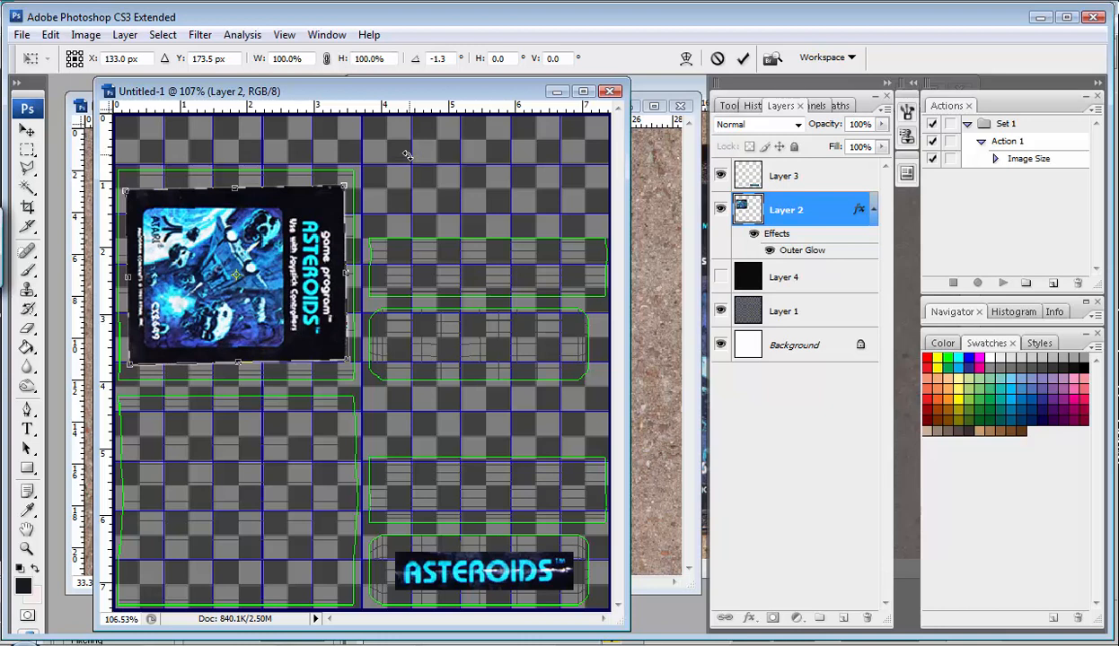
pyautogui.press('Return')
# Step: Trim the slanted upper and lower edges of the front label on Layer 2 by cutting rectangular marquee selections
pyautogui.click(28, 149)
pyautogui.moveTo(109, 150); pyautogui.dragTo(410, 165)
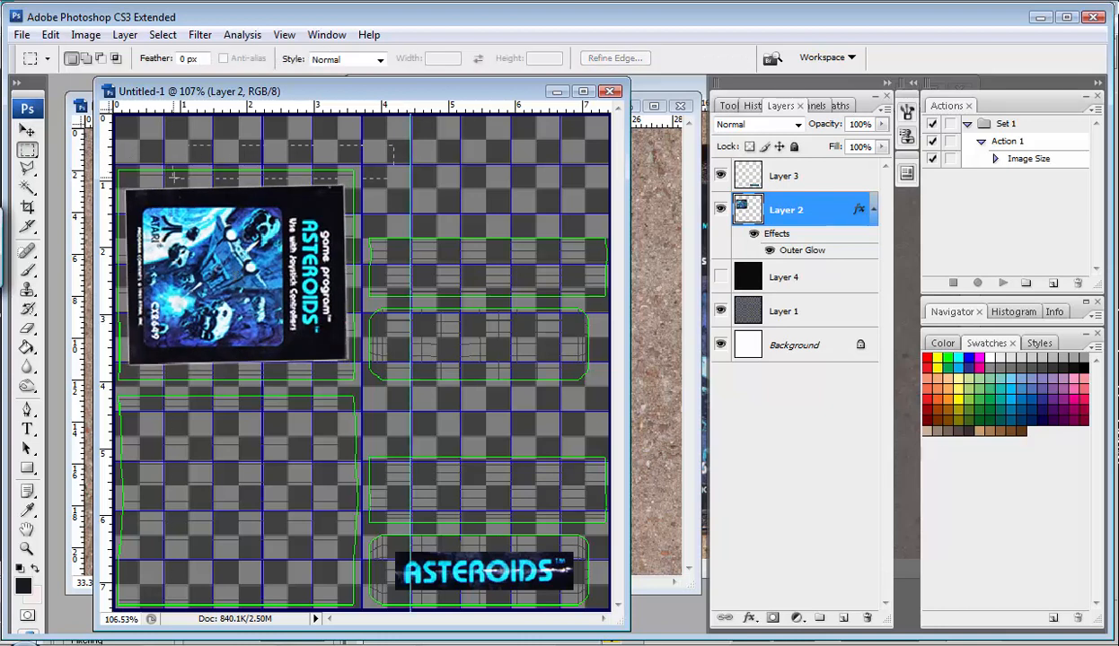
pyautogui.moveTo(389, 141); pyautogui.dragTo(108, 192)
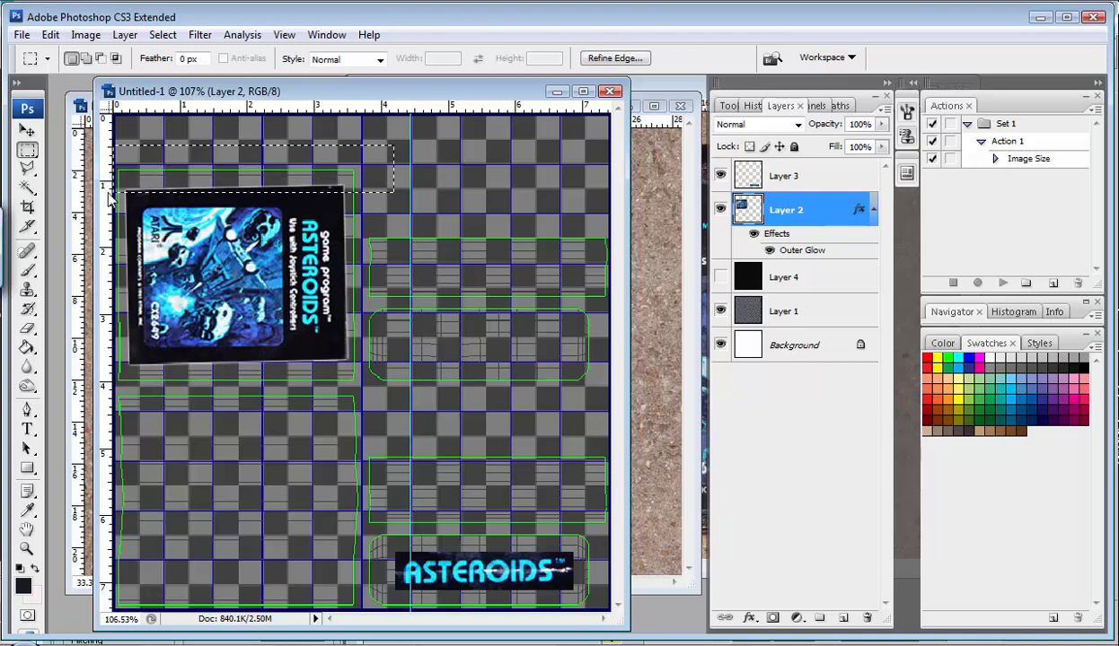
pyautogui.hotkey('ctrl', 'x')
pyautogui.moveTo(400, 413); pyautogui.dragTo(67, 356)
pyautogui.hotkey('ctrl', 'x')
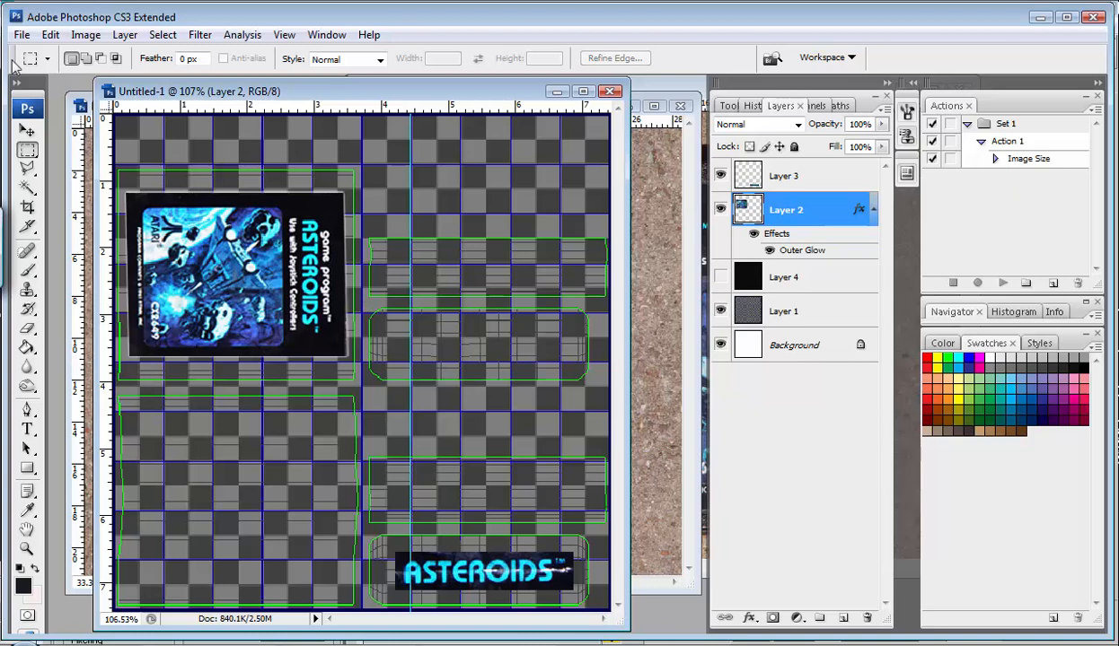
pyautogui.click(50, 34)
# Step: Show Layer 4 again and save the trimmed texture as a JPEG at quality 12 over game_wrap.jpg on the Desktop
pyautogui.click(719, 278)
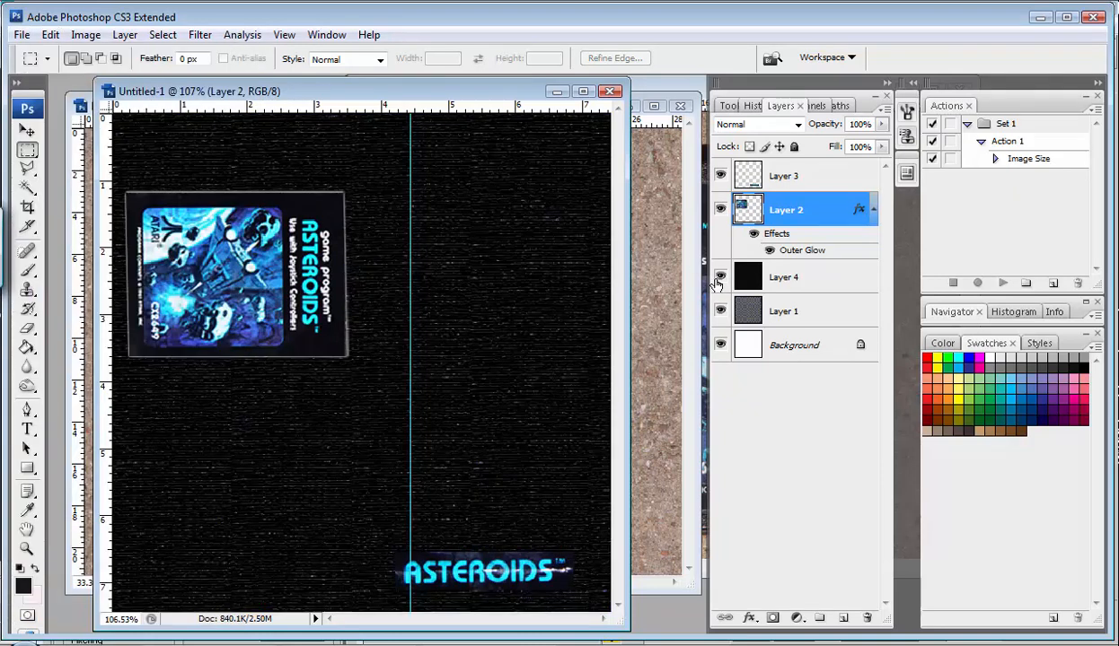
pyautogui.click(21, 35)
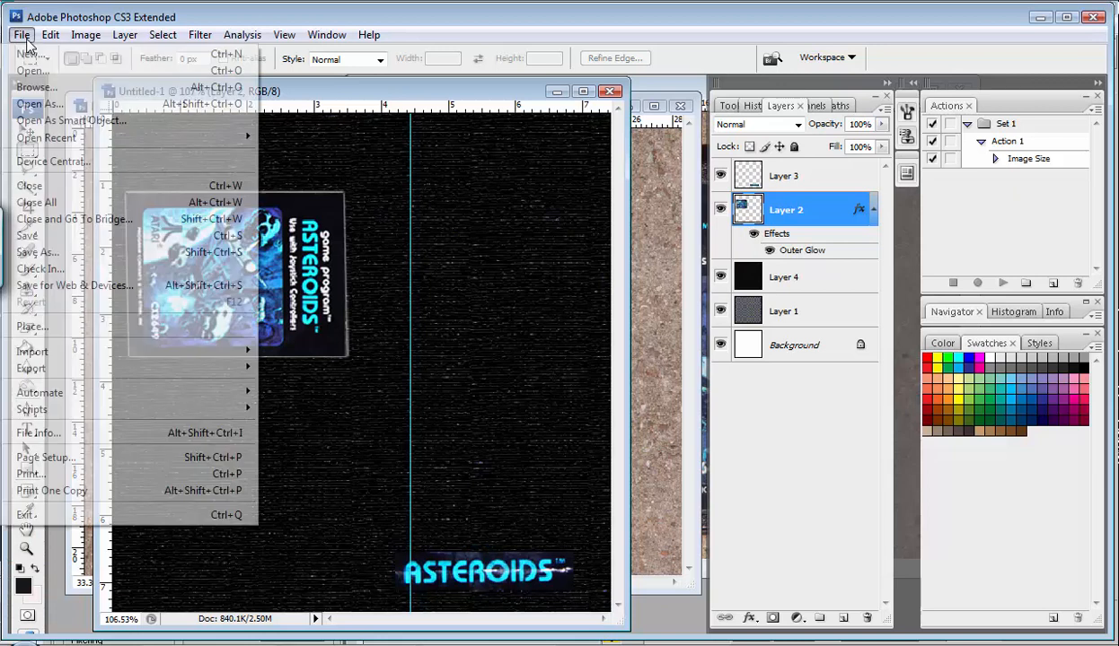
pyautogui.click(37, 252)
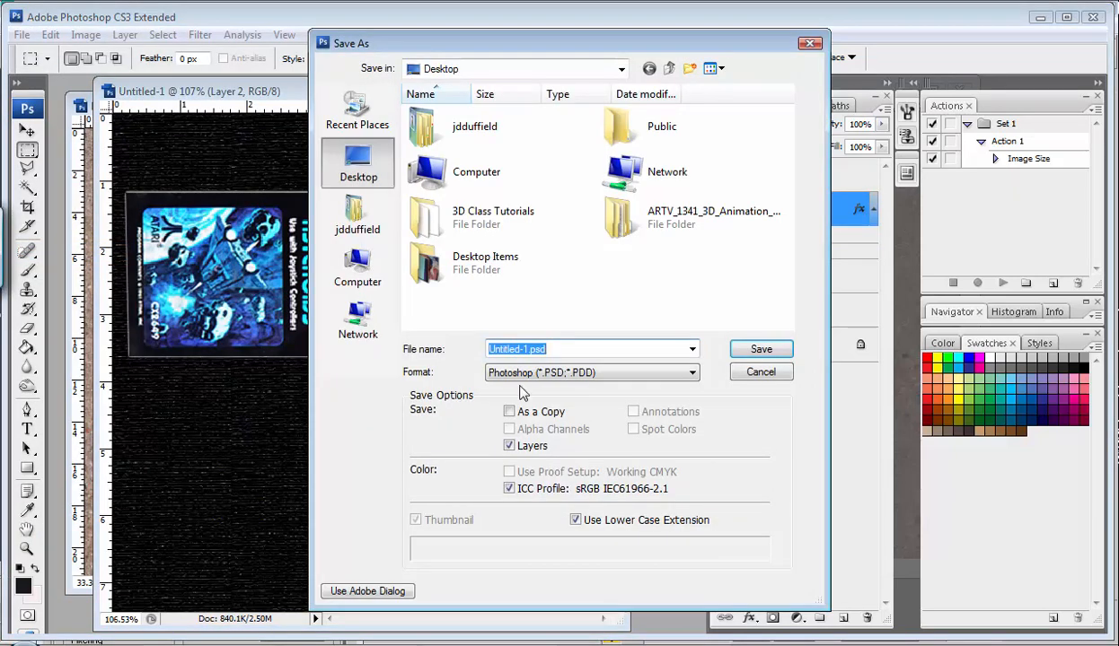
pyautogui.click(537, 372)
pyautogui.click(543, 467)
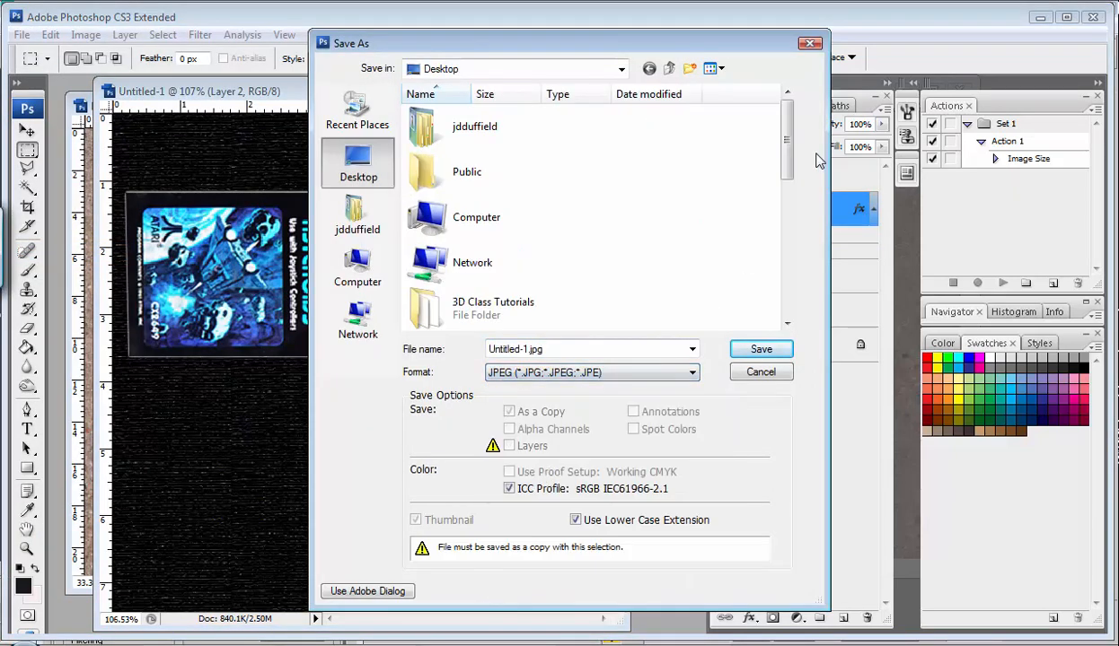
pyautogui.moveTo(787, 141); pyautogui.dragTo(794, 316)
pyautogui.click(538, 309)
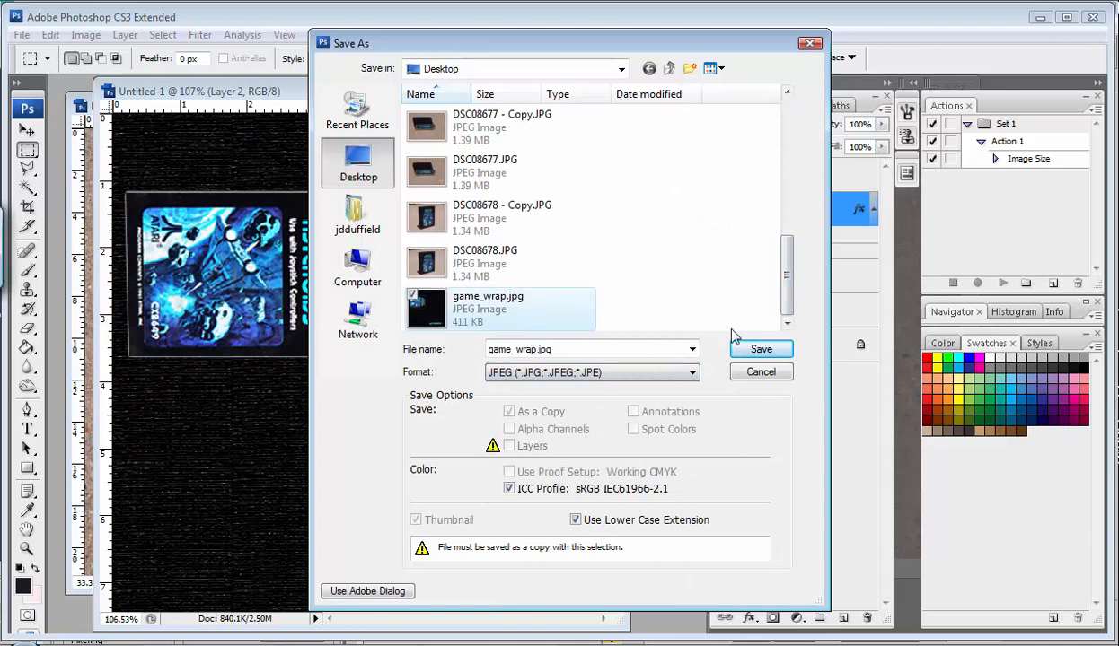
pyautogui.click(745, 350)
pyautogui.click(610, 337)
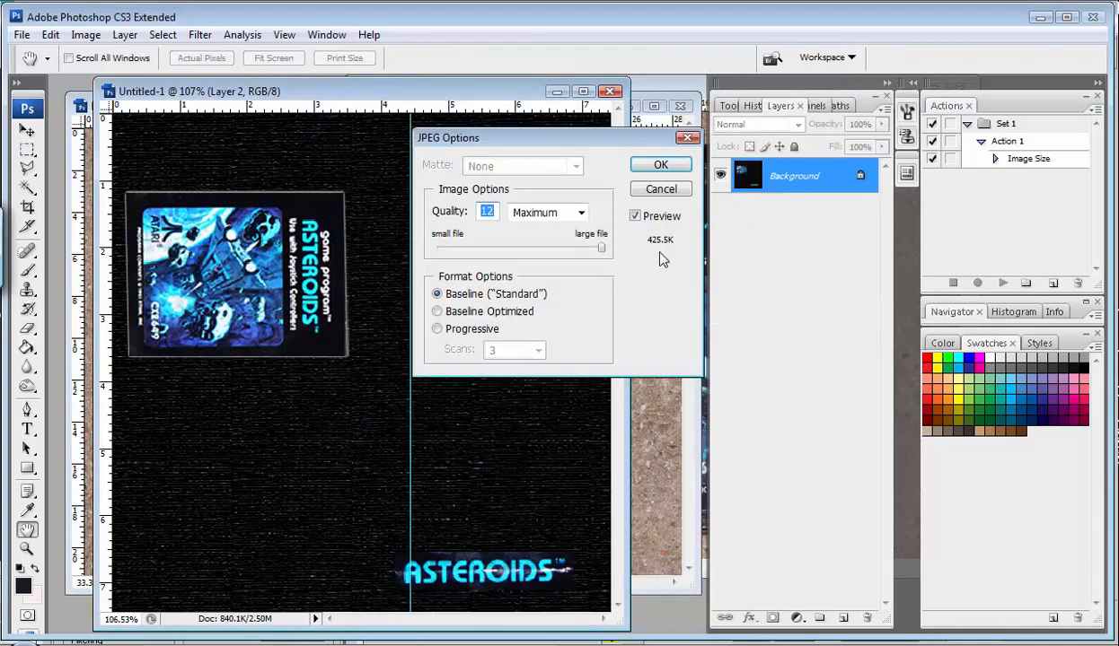
pyautogui.click(671, 167)
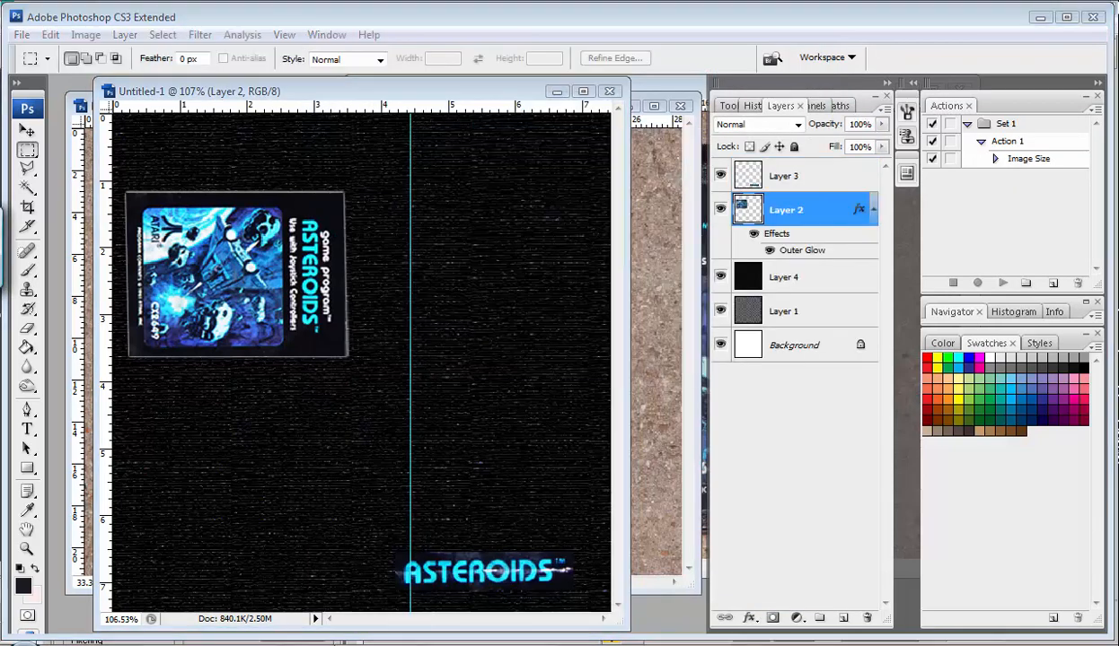
# Step: Switch to 3ds Max, render the Perspective view with the straightened front label, and close the render window
pyautogui.click(314, 644)
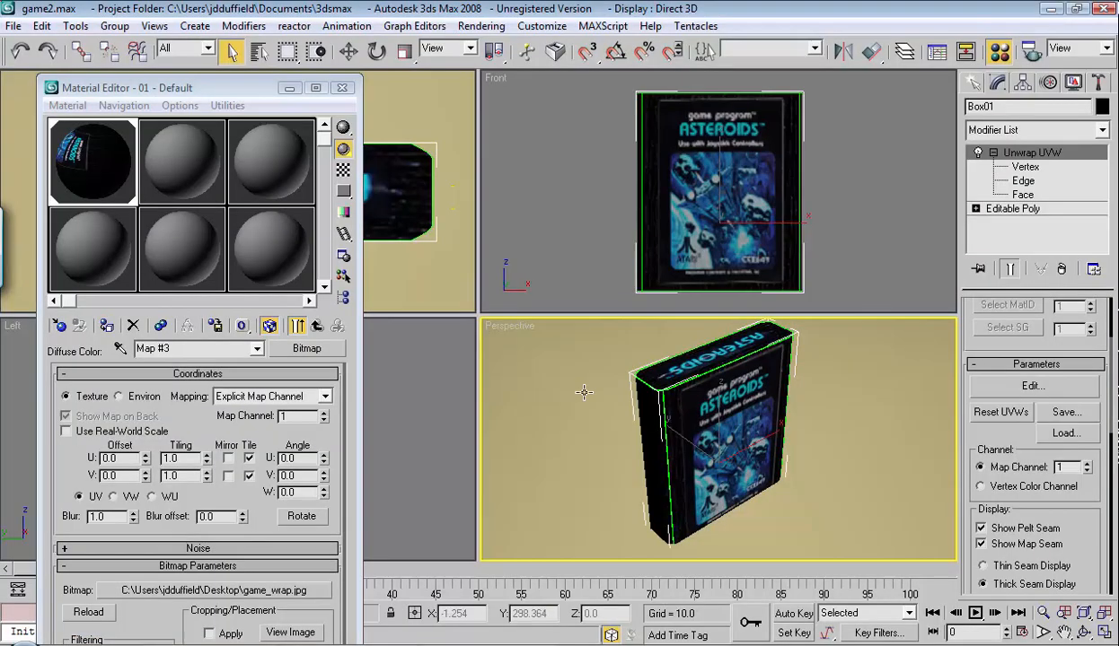
pyautogui.rightClick(561, 428)
pyautogui.click(545, 458)
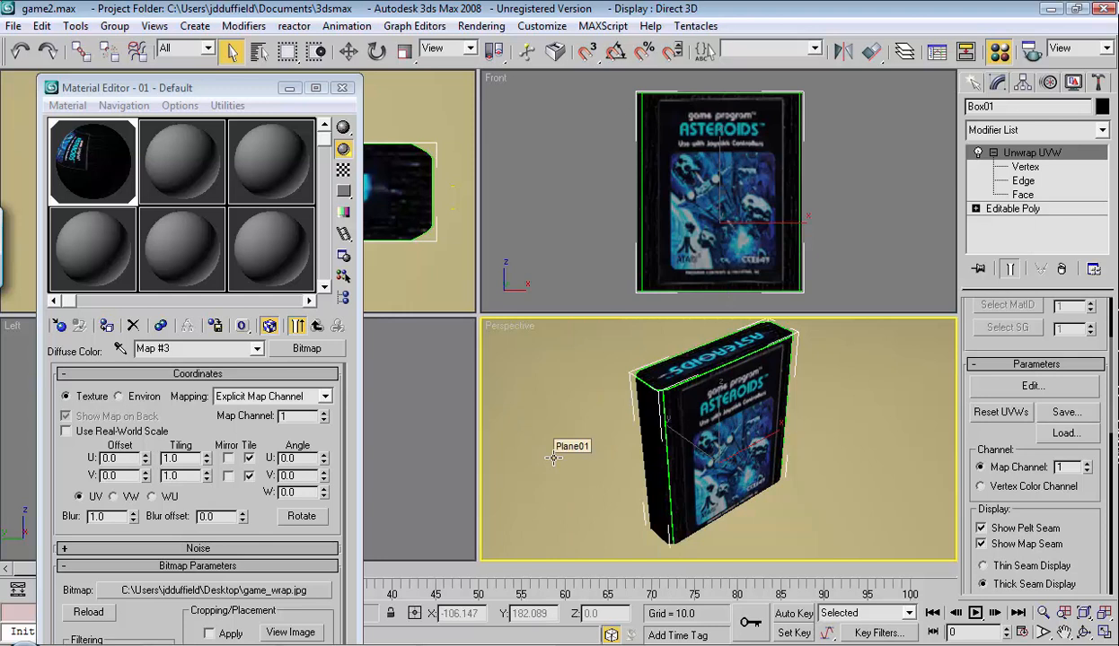
pyautogui.hotkey('shift', 'q')
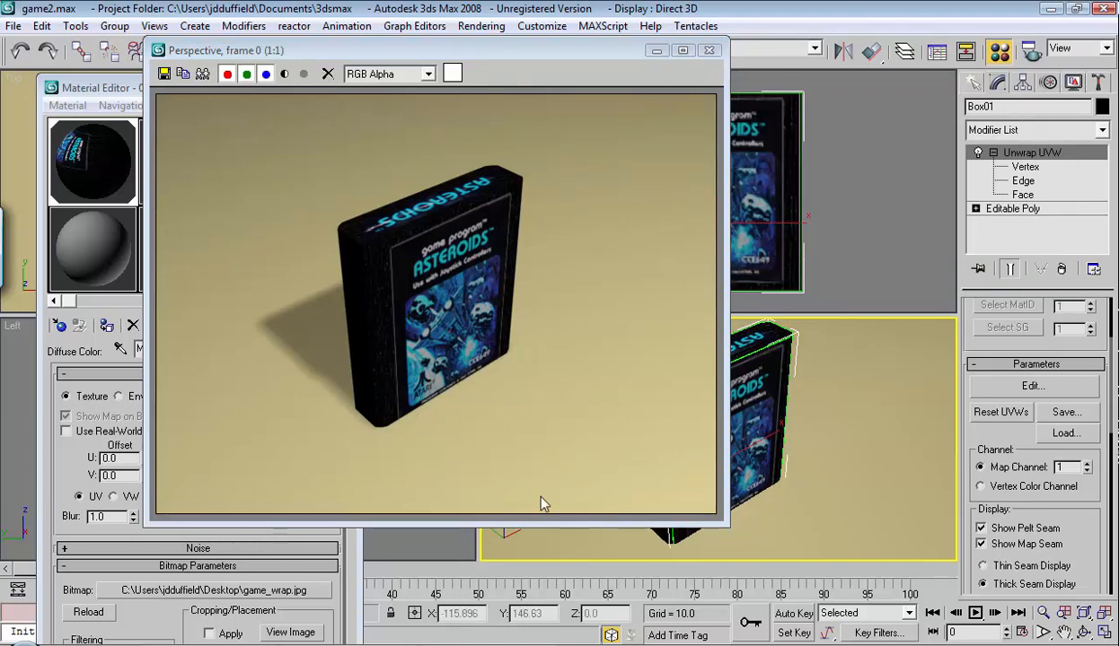
pyautogui.click(709, 51)
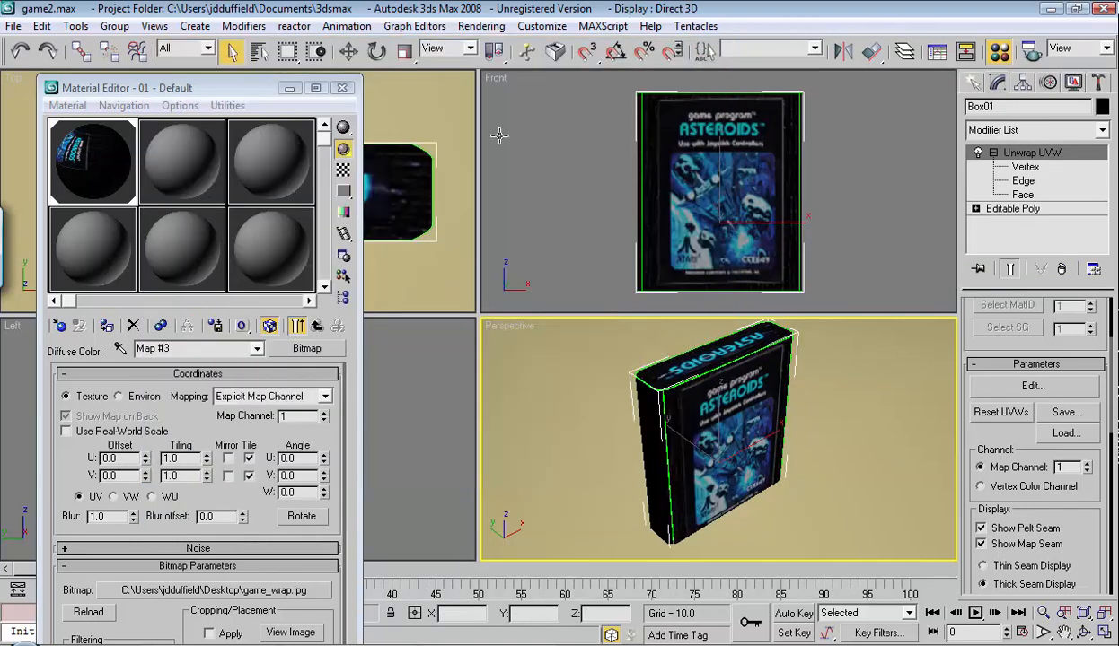
# Step: Raise the cartridge straight up in the Front view to a Z position of about 68.8 and render the Perspective view
pyautogui.click(343, 87)
pyautogui.click(349, 51)
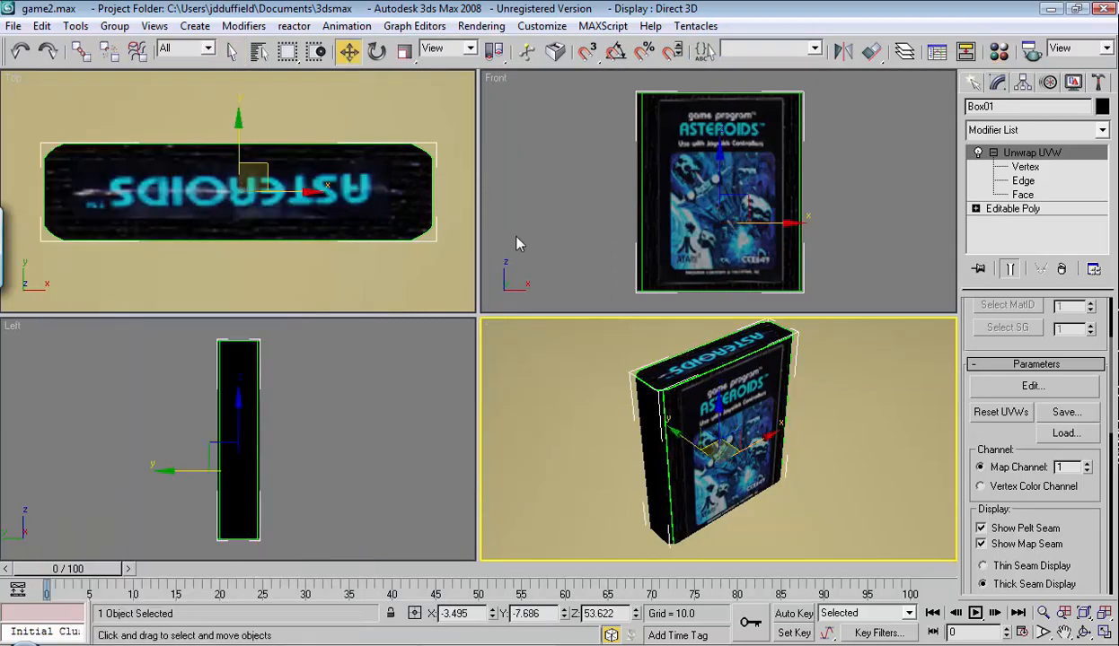
pyautogui.click(517, 240)
pyautogui.moveTo(581, 163); pyautogui.dragTo(747, 204)
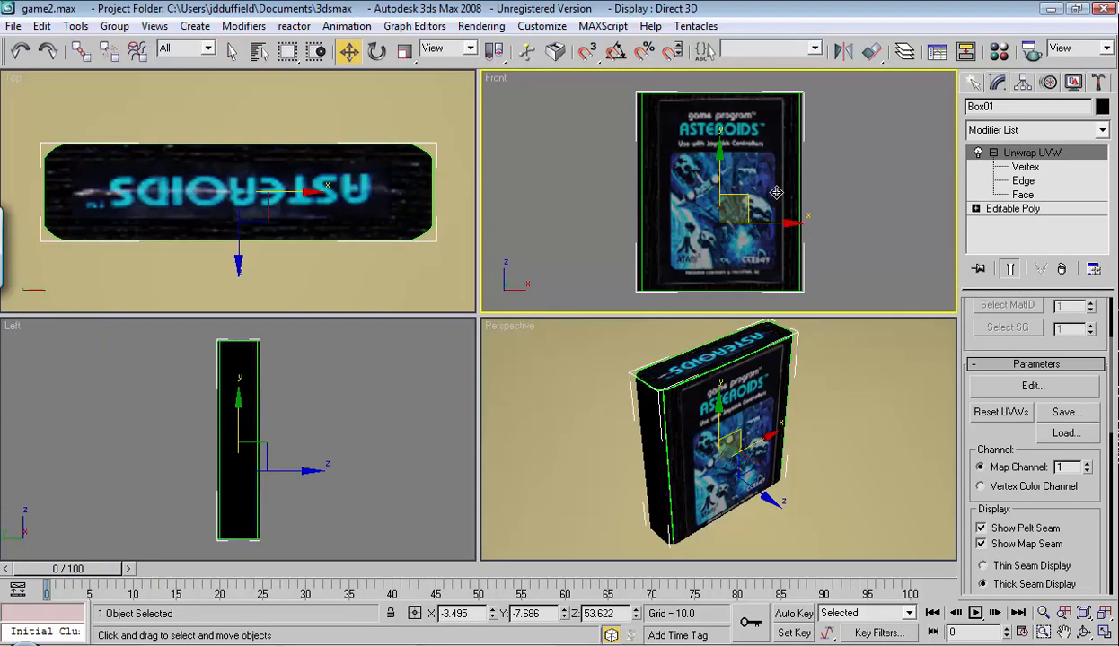
pyautogui.moveTo(721, 149); pyautogui.dragTo(725, 136)
pyautogui.rightClick(843, 343)
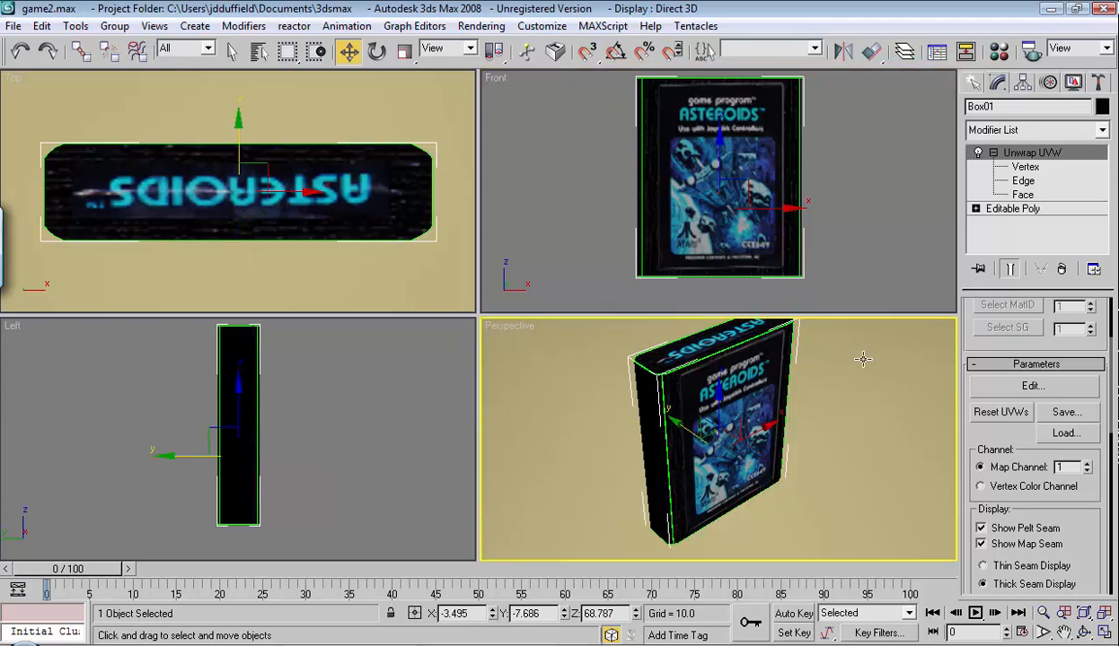
pyautogui.hotkey('shift', 'q')
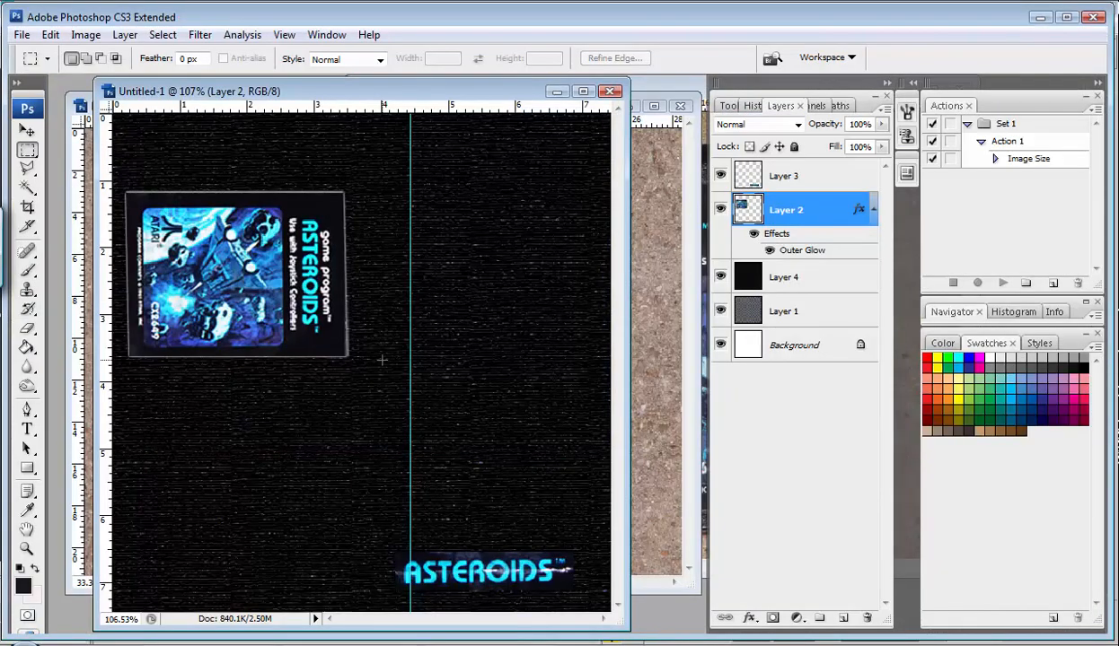
# Step: In Photoshop, trim the slanted edges beside the title text and the copyright line of Layer 2's front label by deleting rectangular marquee selections
pyautogui.moveTo(401, 395); pyautogui.dragTo(339, 112)
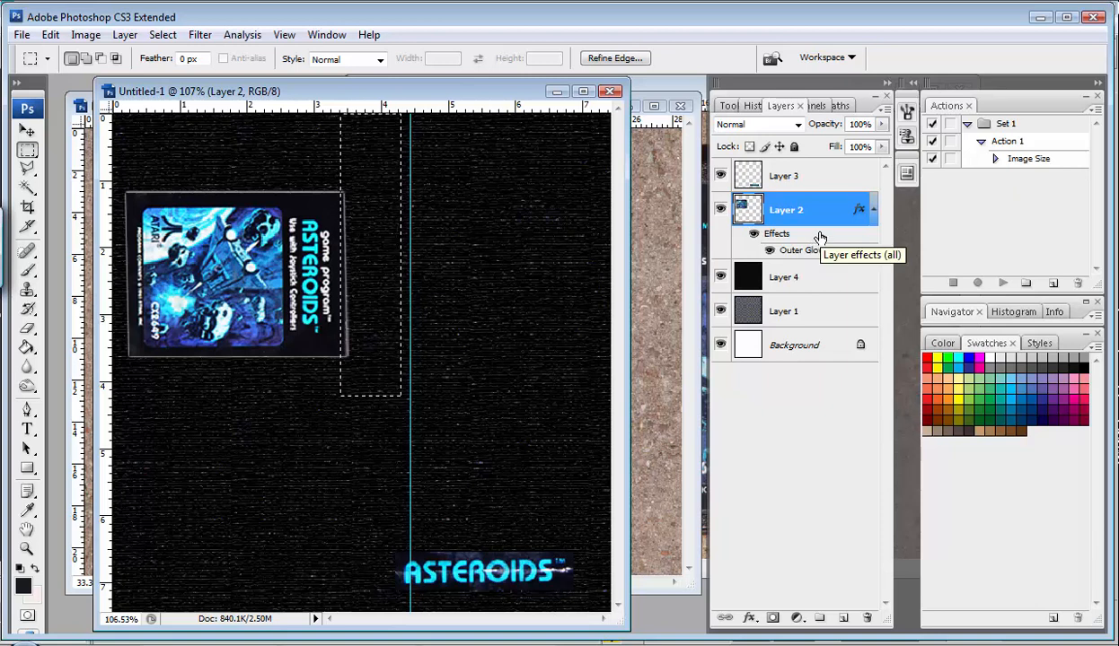
pyautogui.press('Delete')
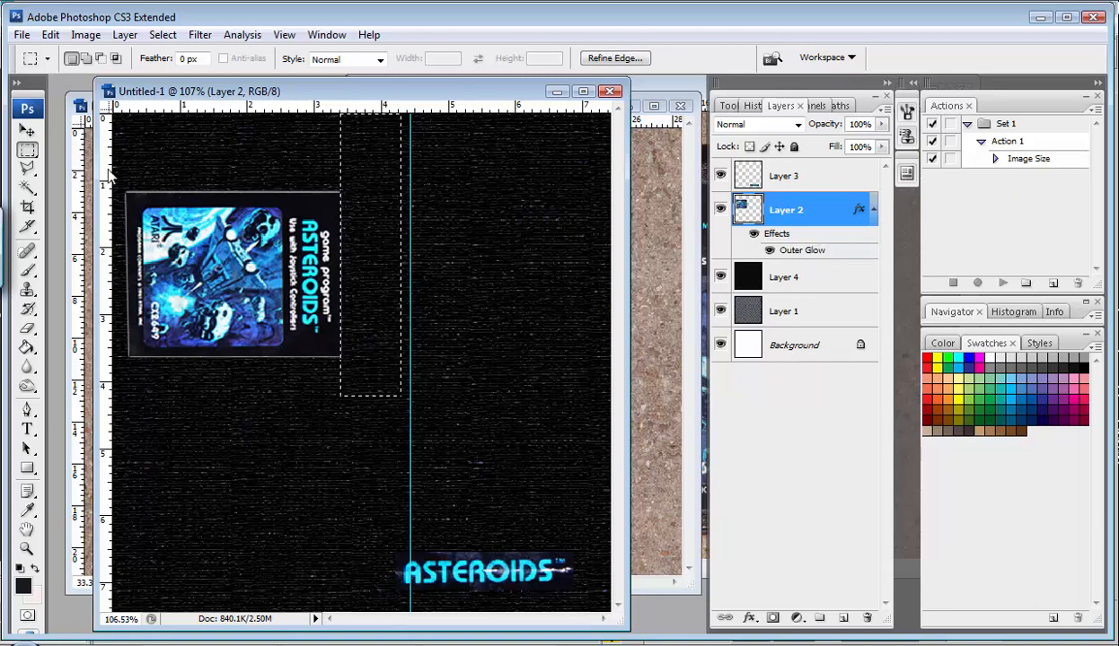
pyautogui.moveTo(114, 166); pyautogui.dragTo(129, 432)
pyautogui.press('Delete')
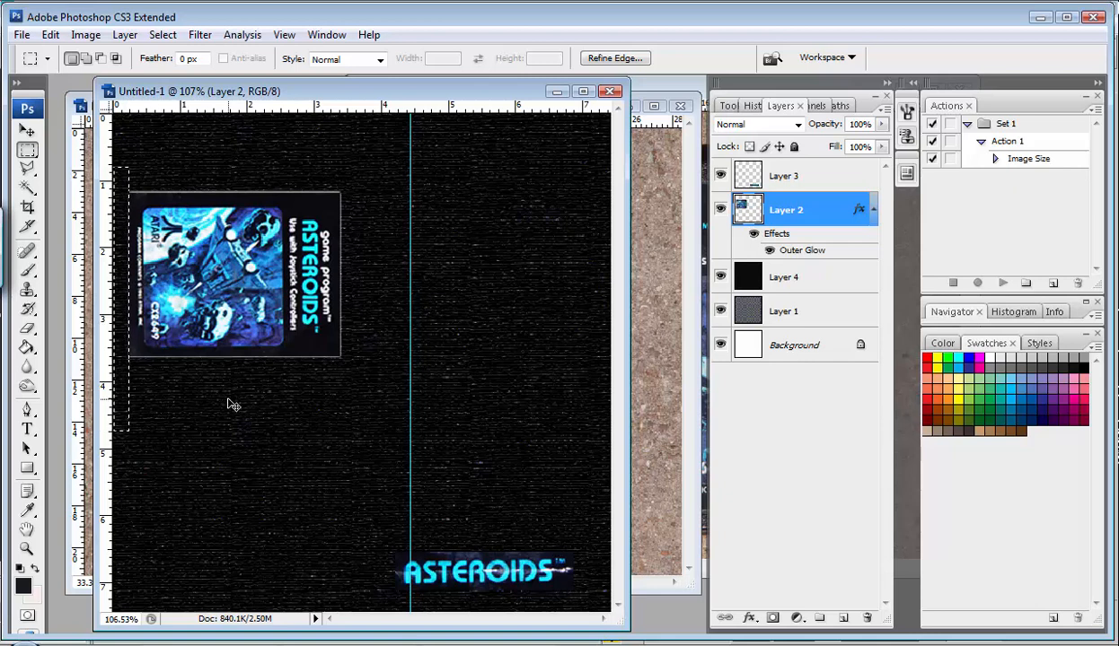
# Step: Save the trimmed texture as a baseline JPEG at quality 12, replacing game_wrap.jpg on the Desktop
pyautogui.click(24, 36)
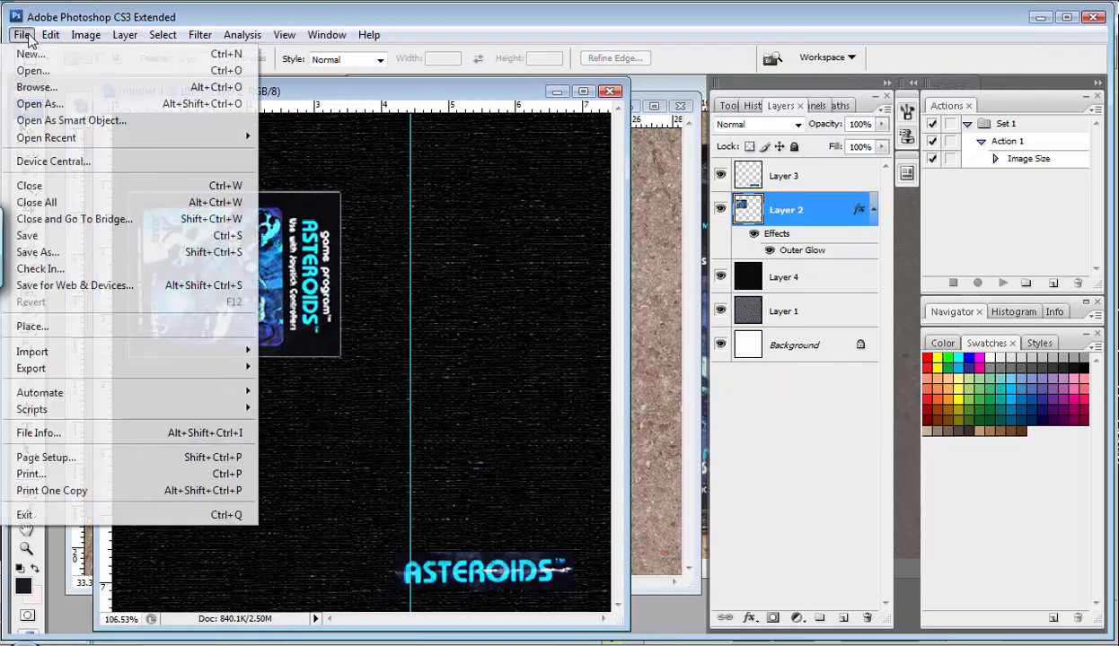
pyautogui.click(43, 252)
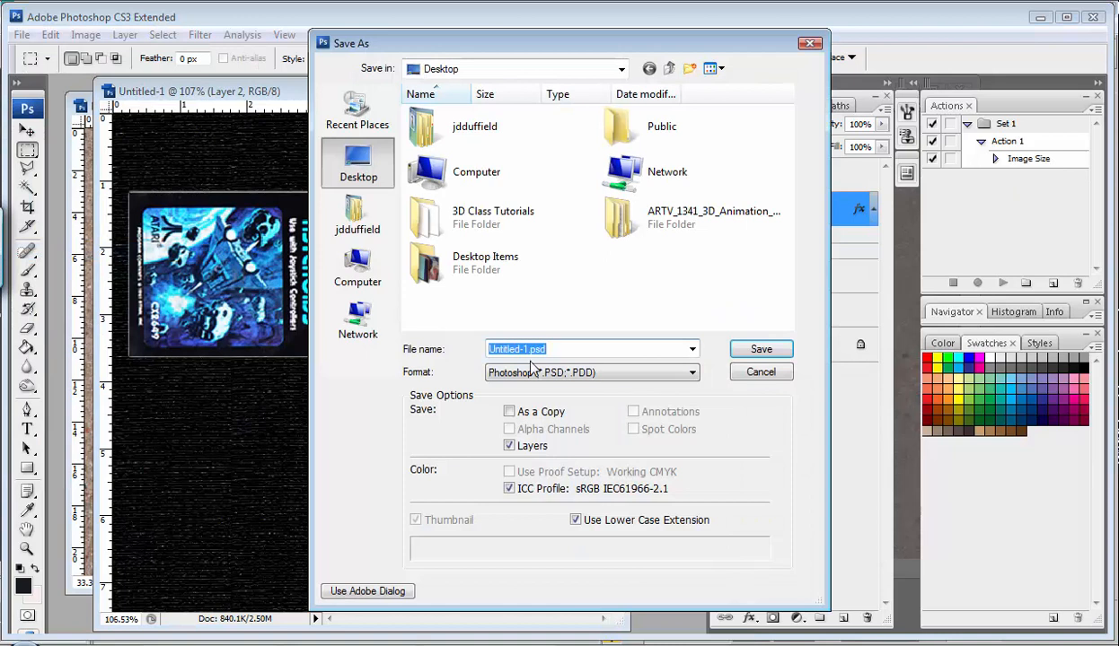
pyautogui.click(532, 372)
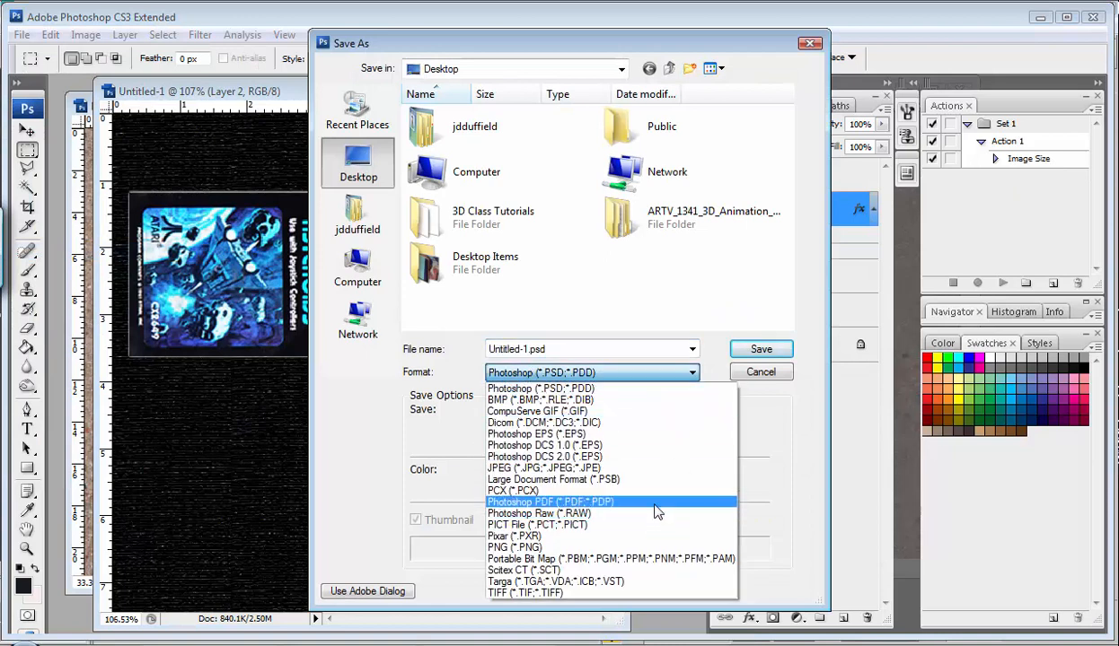
pyautogui.click(655, 468)
pyautogui.scroll(-2, 787, 162)
pyautogui.moveTo(787, 162); pyautogui.dragTo(752, 301)
pyautogui.click(439, 306)
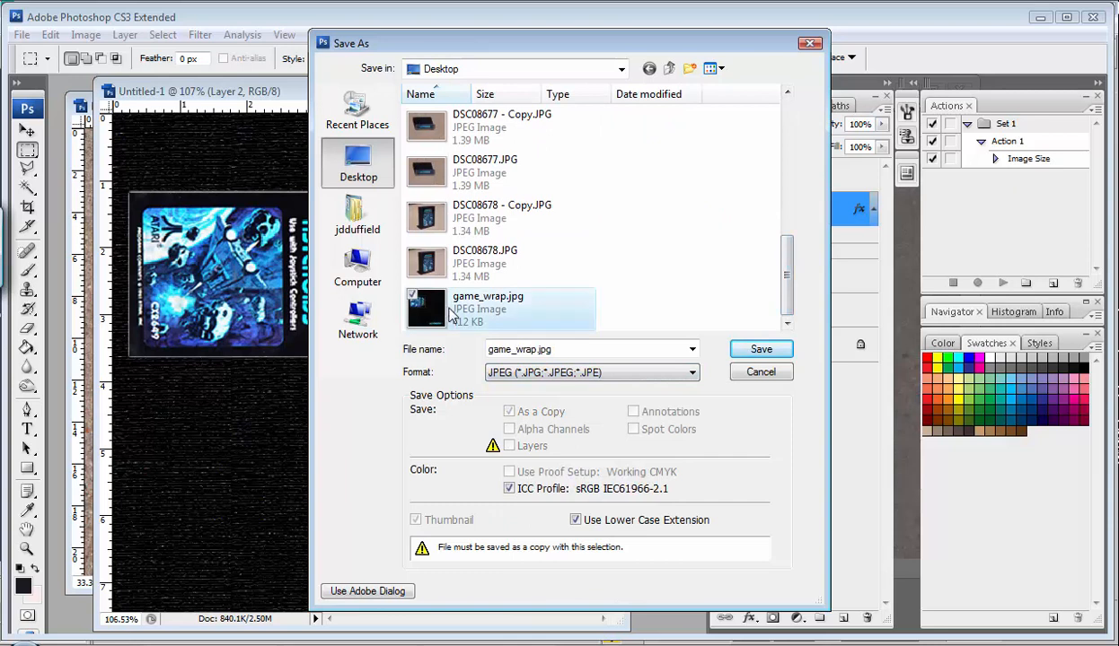
pyautogui.click(767, 352)
pyautogui.click(604, 336)
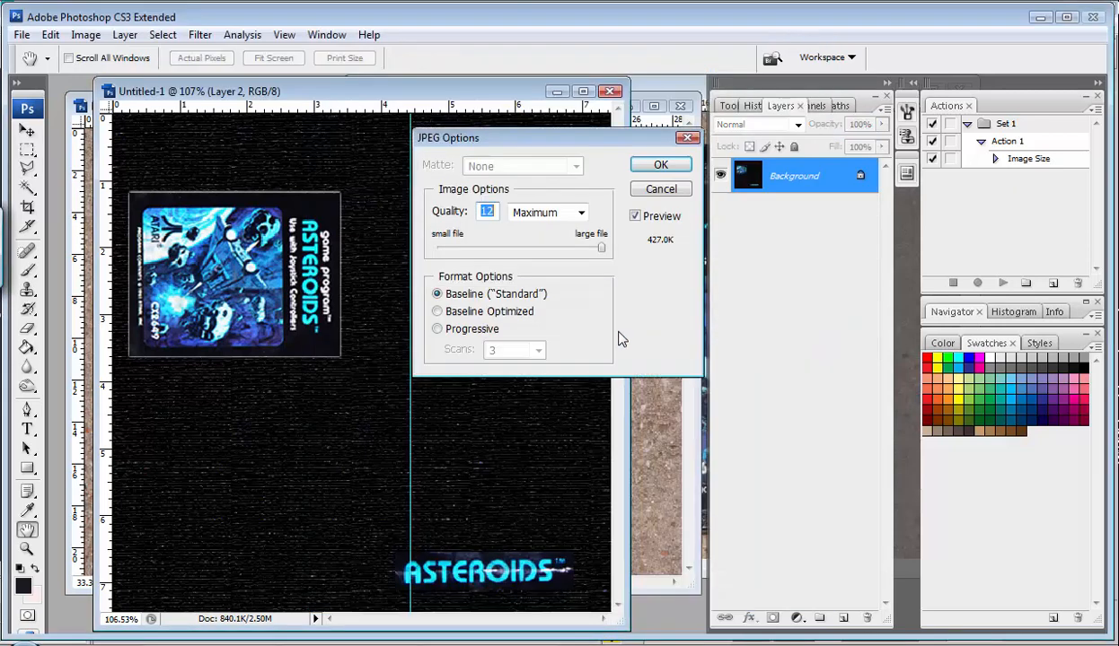
pyautogui.click(661, 165)
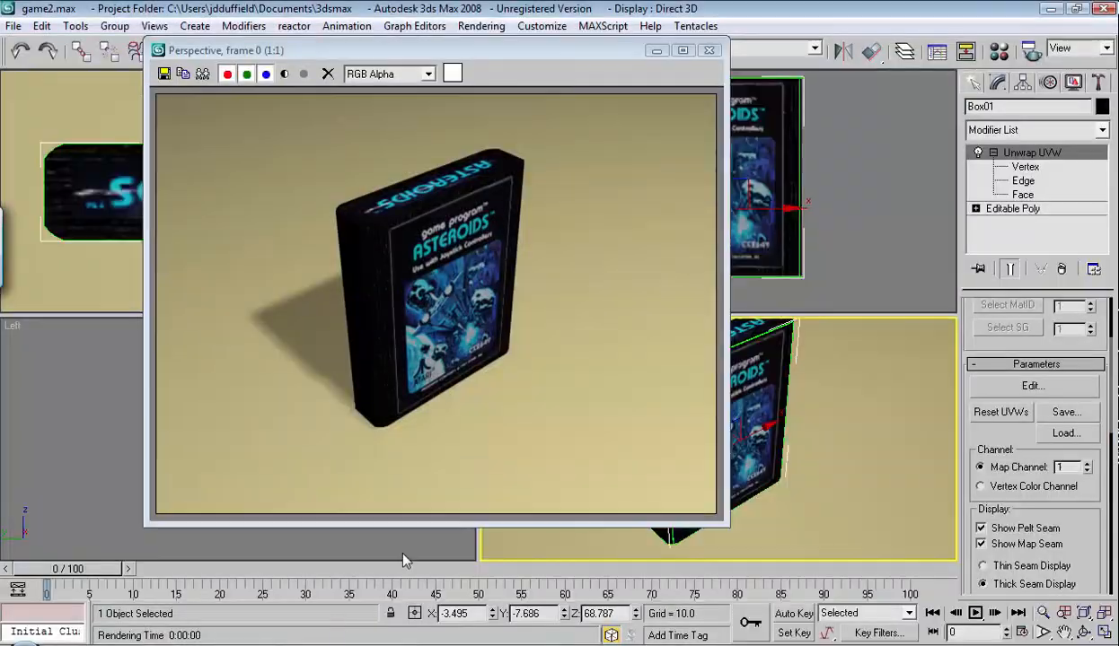
# Step: In 3ds Max, close the previous render and render the Perspective view again with the updated game_wrap.jpg texture
pyautogui.click(709, 50)
pyautogui.rightClick(794, 429)
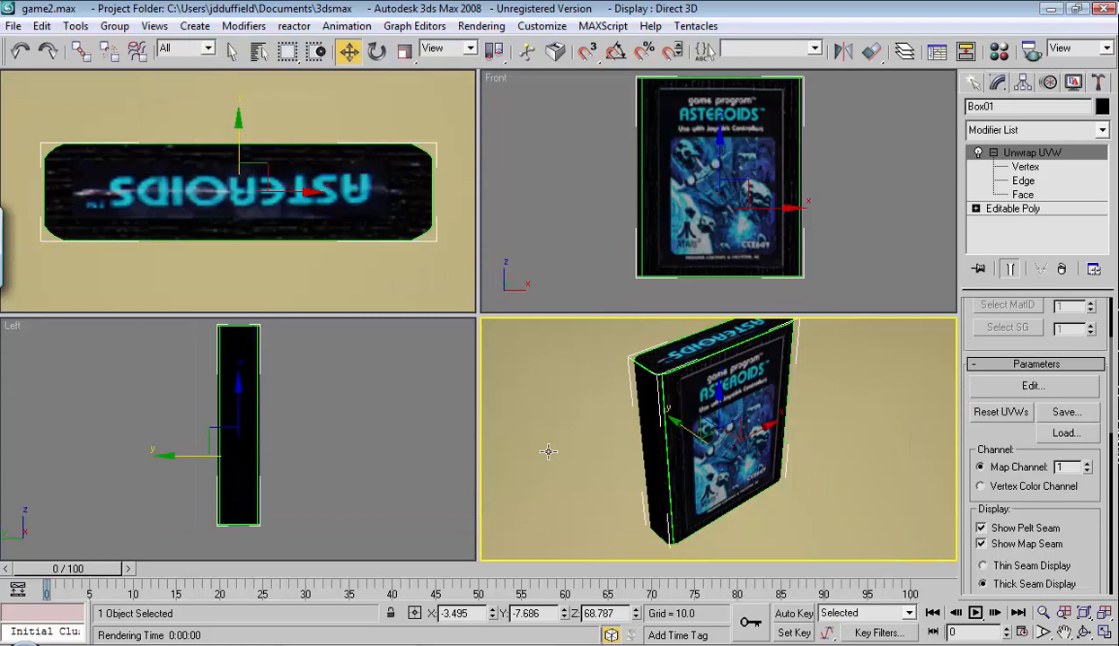
pyautogui.hotkey('shift', 'q')
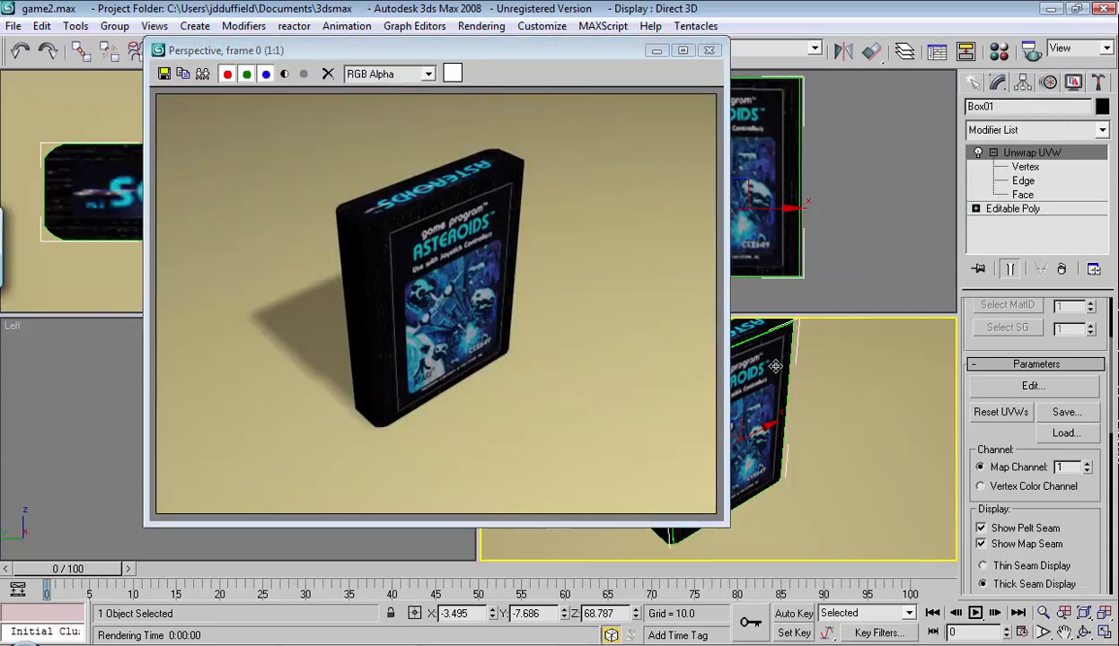